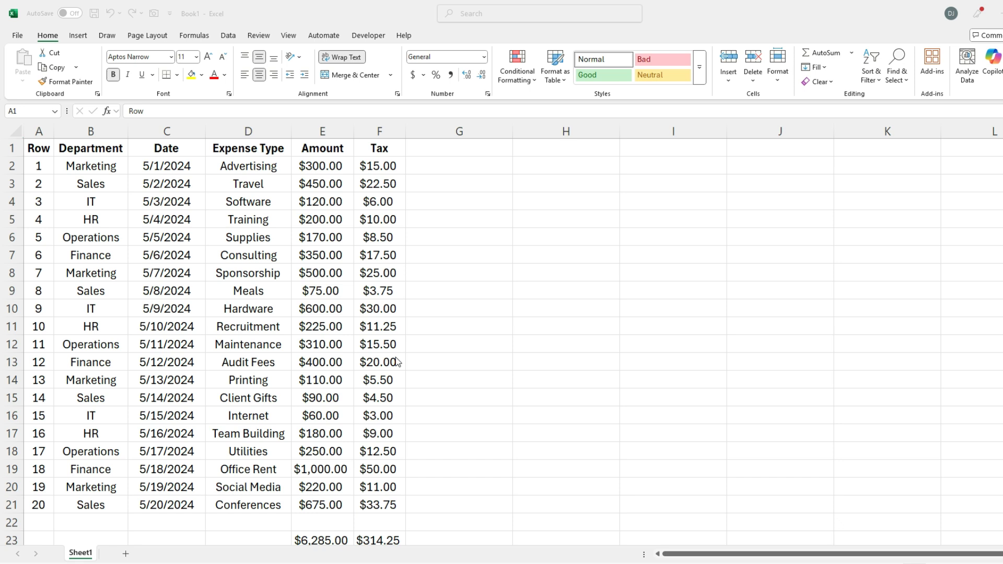
Enter Conferences in cell H4 and add the bold heading Lookup Value above it in H3.
click(611, 282)
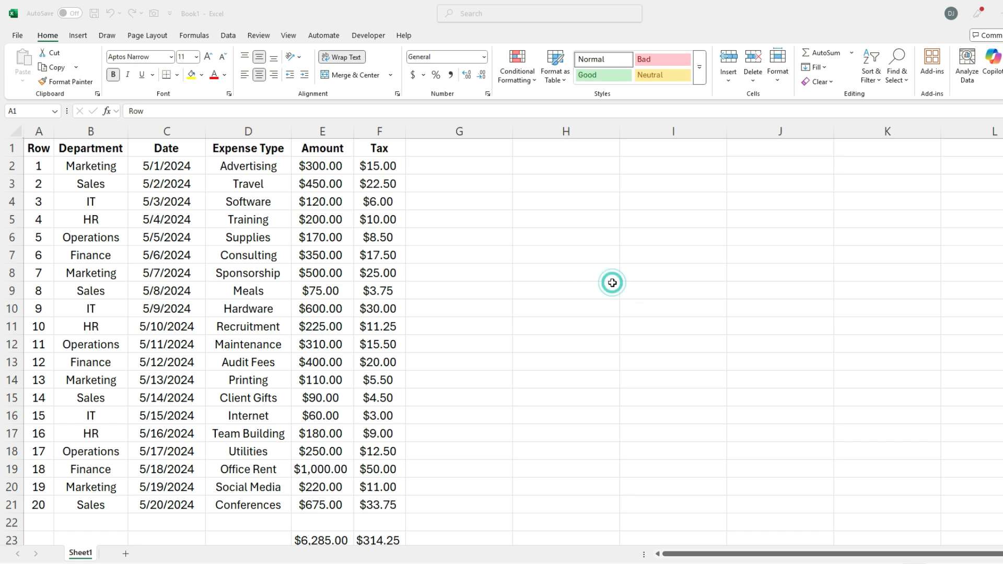
click(542, 201)
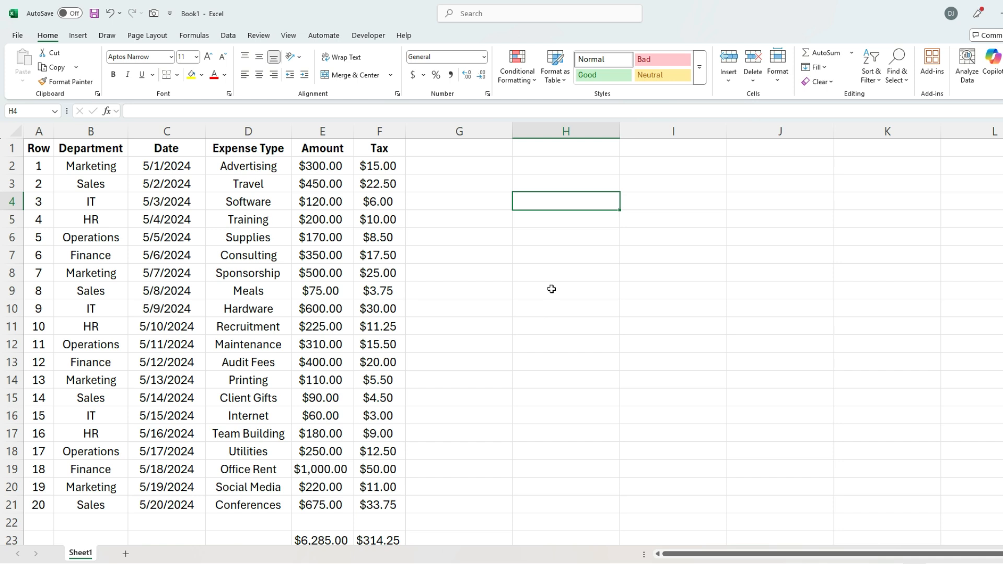
text(Confe)
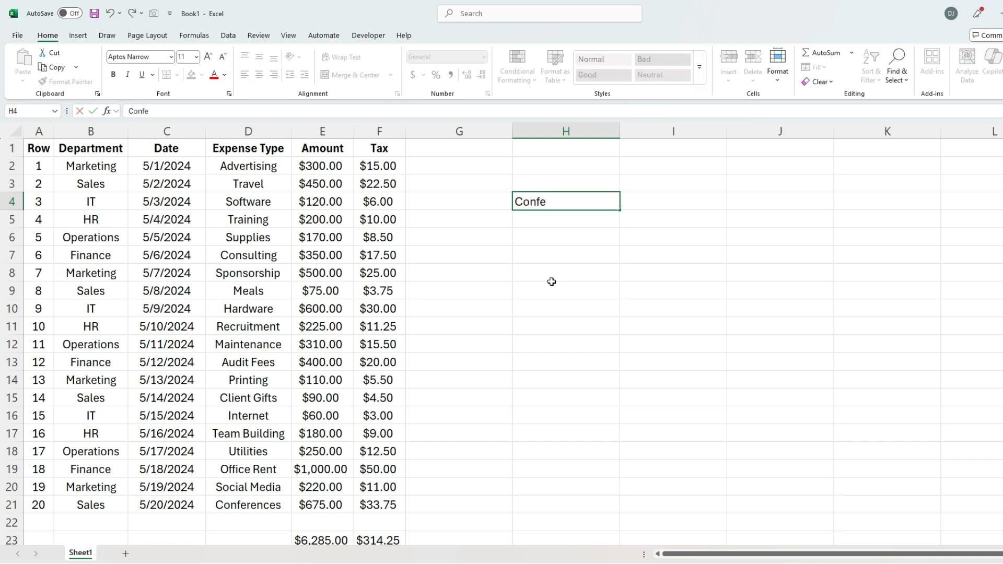
text(rences)
key(Up)
text(Lookup Value)
key(Return)
key(Up)
key(ctrl+b)
key(Down)
key(Right)
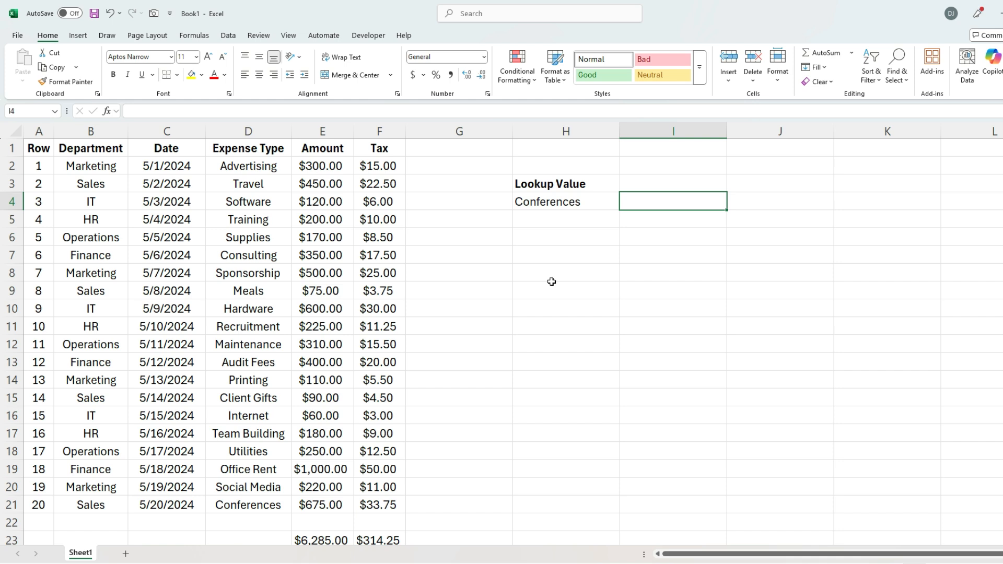
Enter the formula =INDEX(E2:E21,MATCH(H4,D2:D21,0),1) in cell I4 to look up the amount for the lookup value.
text(=index)
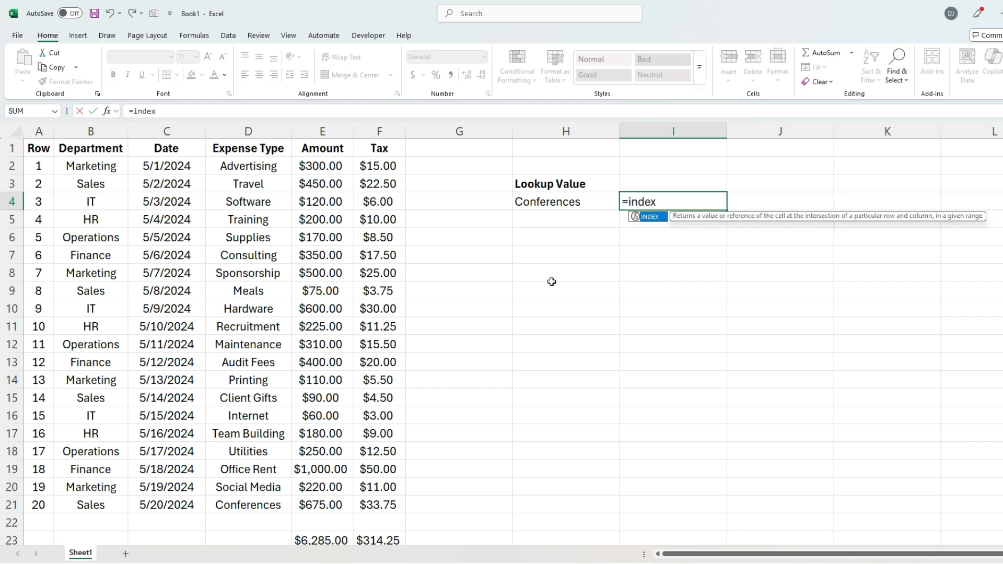
text(()
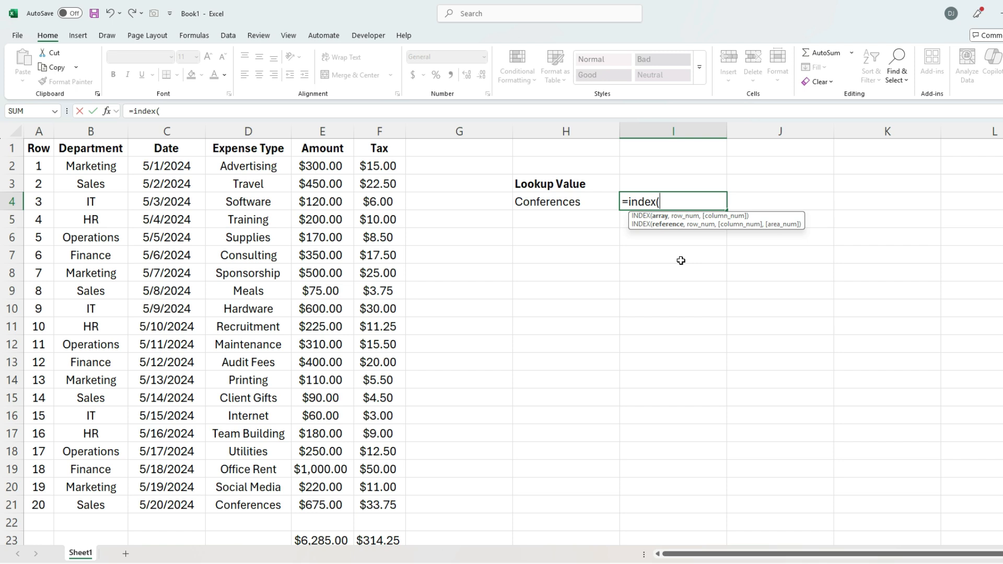
drag(316, 166, 341, 501)
text(,)
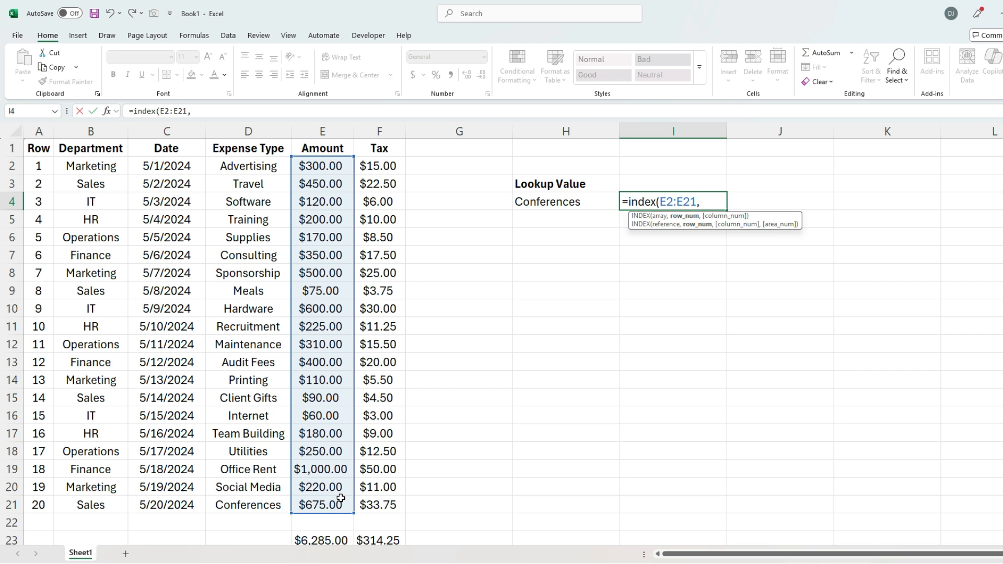
text(match()
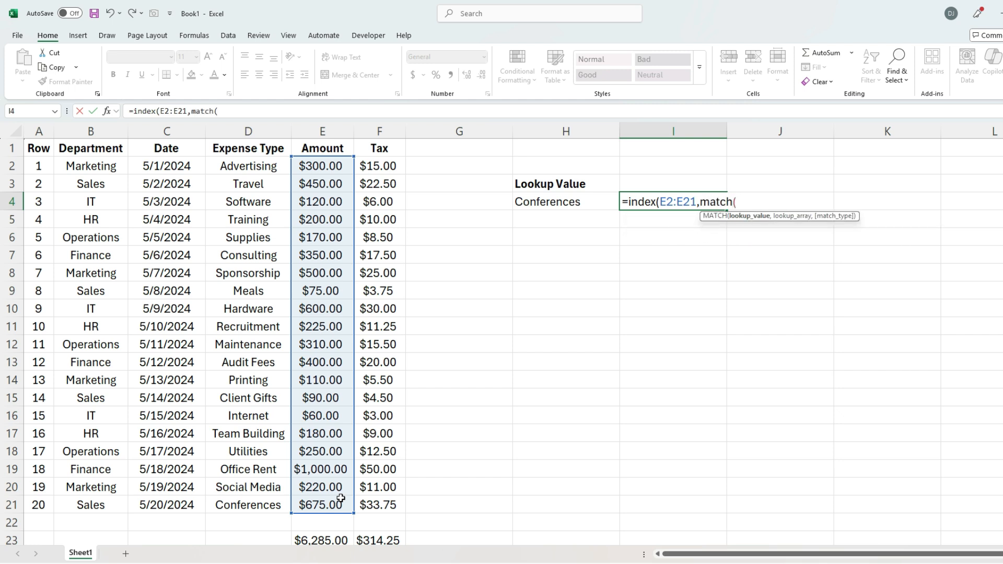
click(567, 205)
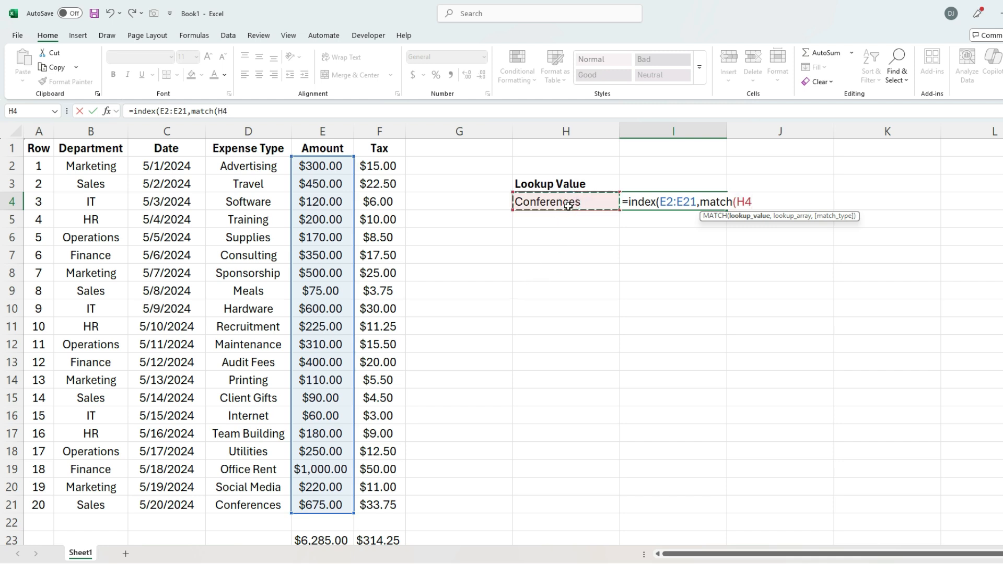
text(,)
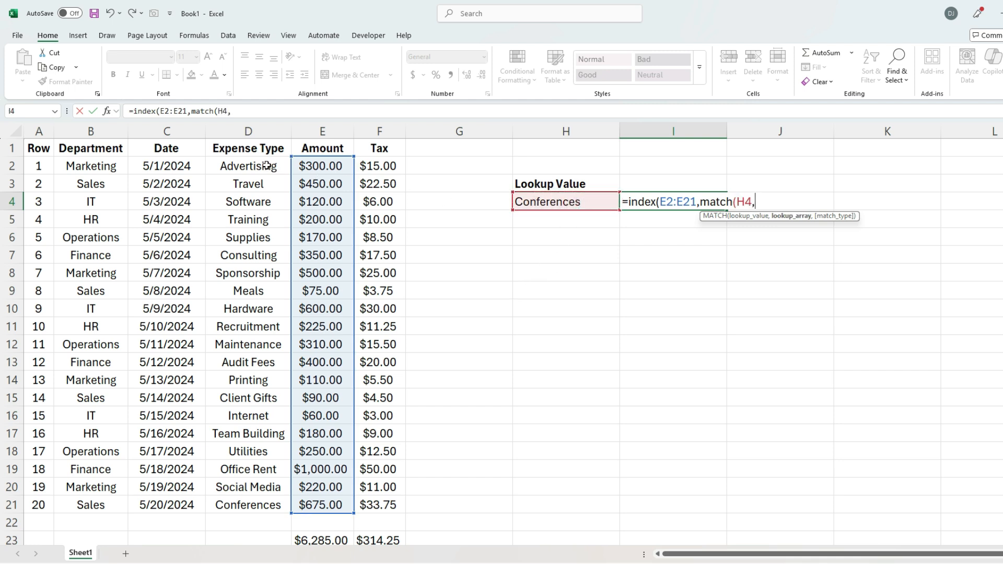
drag(266, 165, 264, 500)
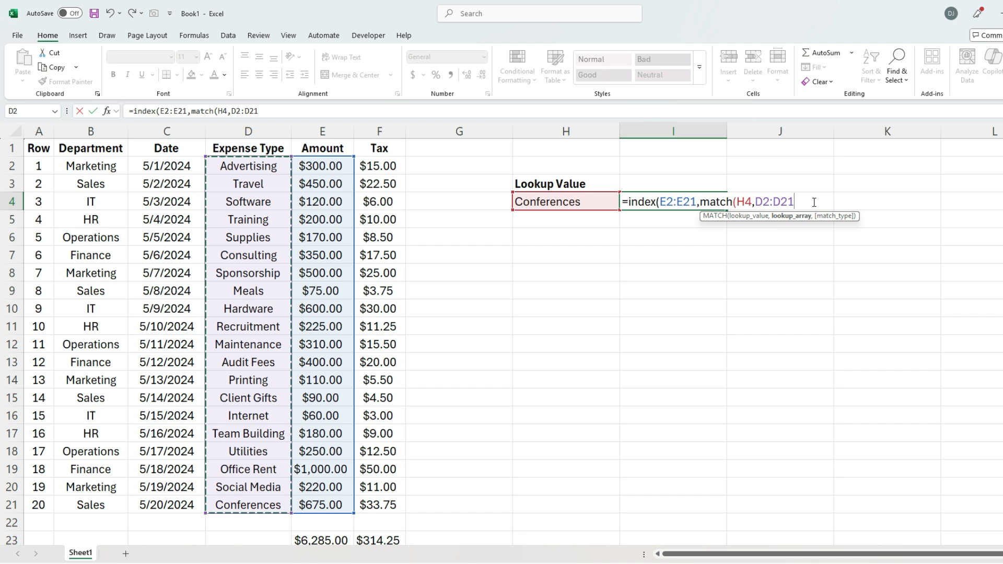
text(,0)
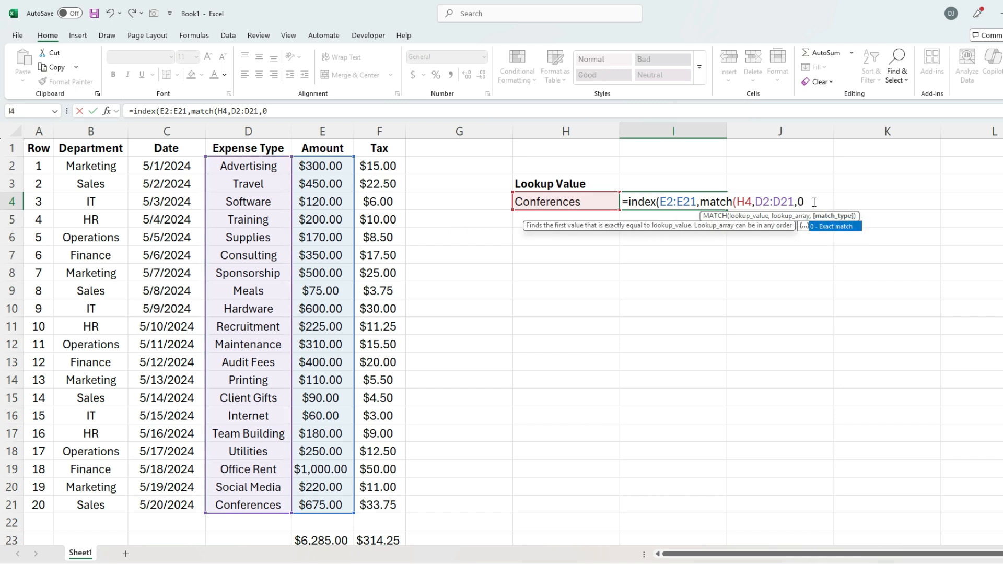
text())
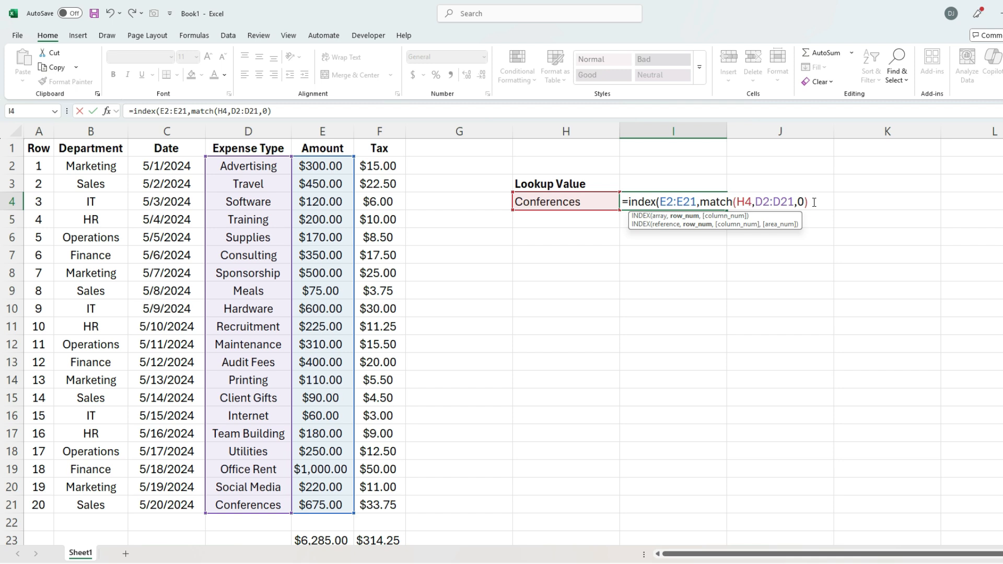
text(,1)
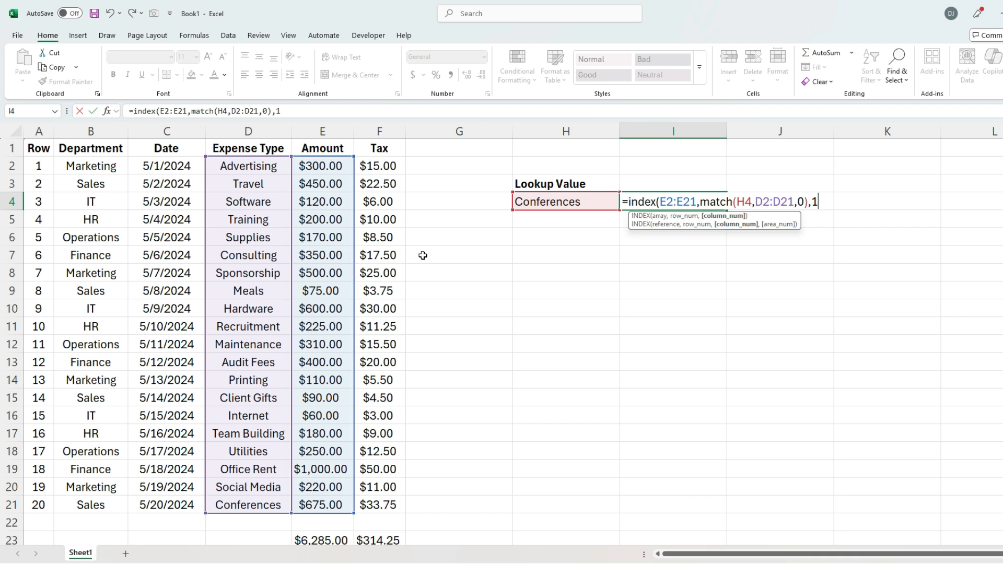
text())
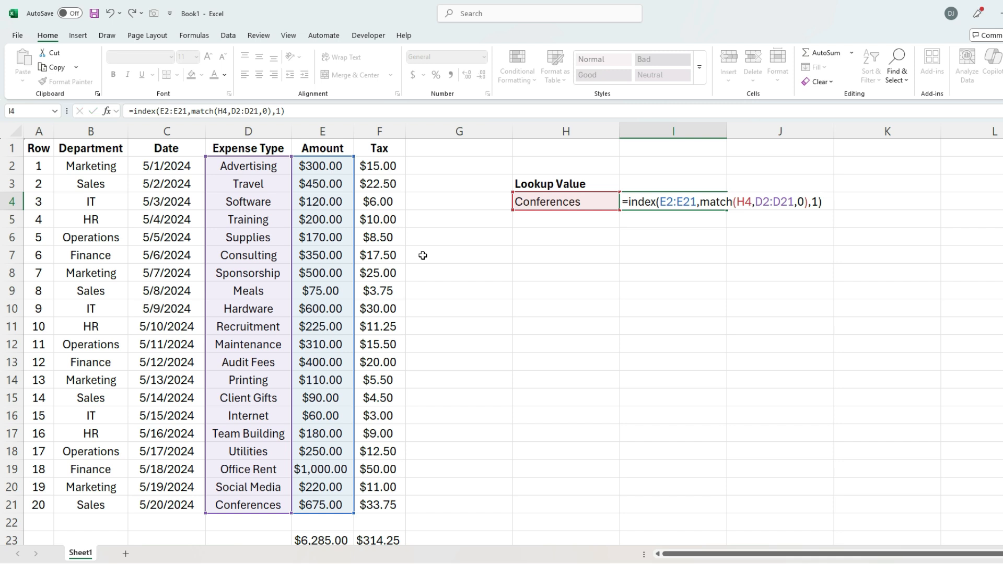
key(Return)
key(Up)
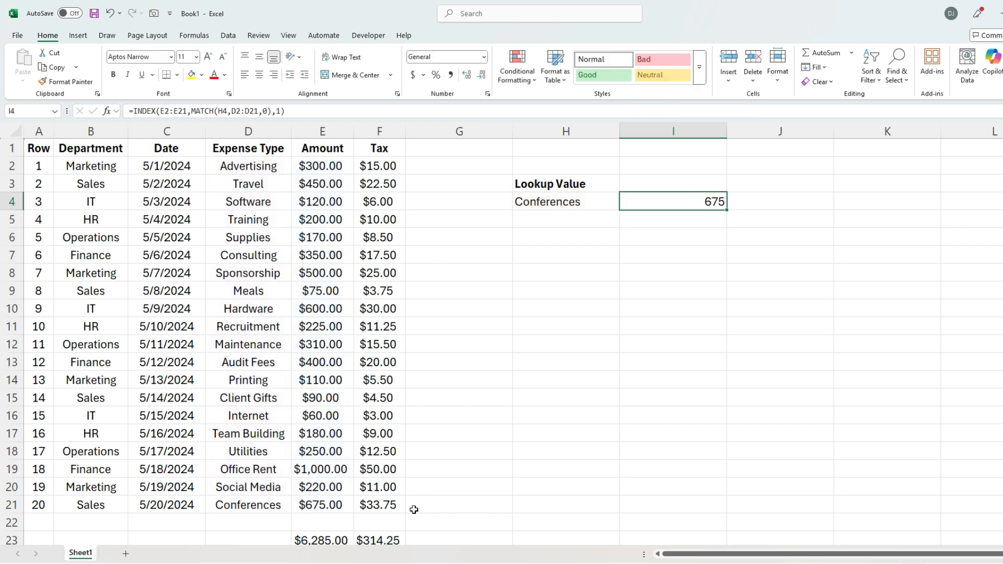
Copy the formatting of amount cell E21 onto the lookup result in I4 with Format Painter.
click(334, 504)
click(68, 82)
click(689, 200)
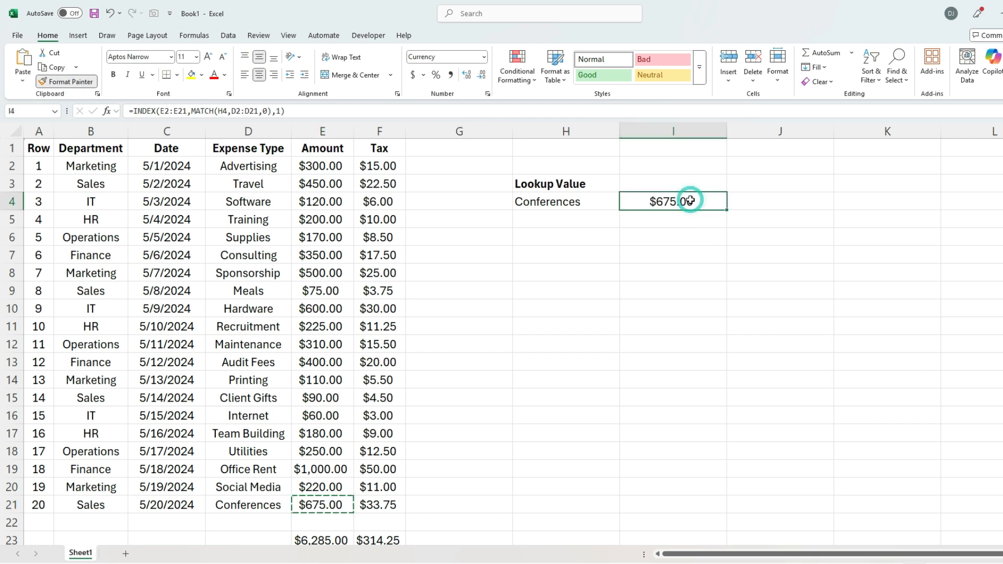
Add the heading INDEX/MATCH in cell I3 and center it horizontally.
click(642, 186)
text(INDEX/MATCH)
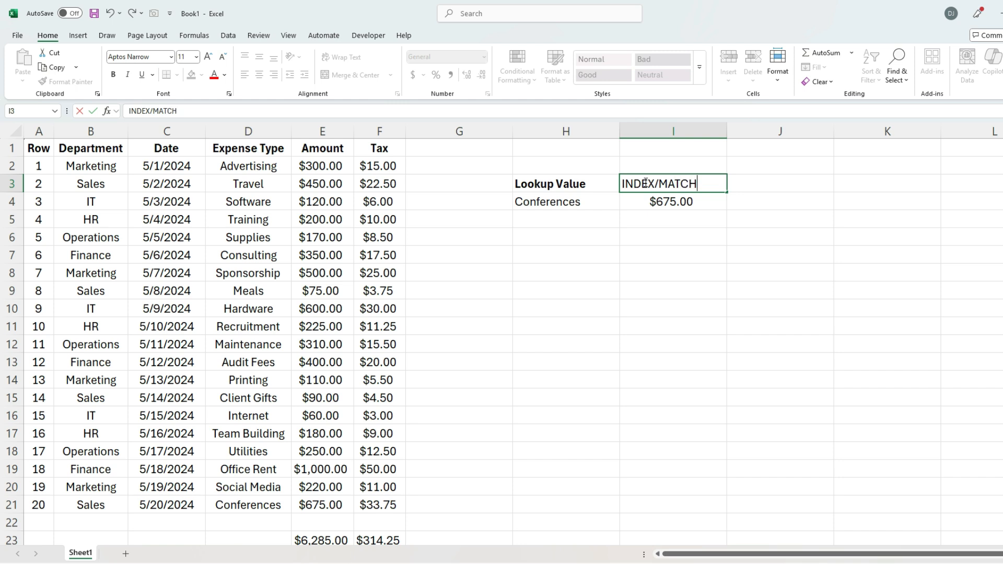
key(Tab)
click(666, 180)
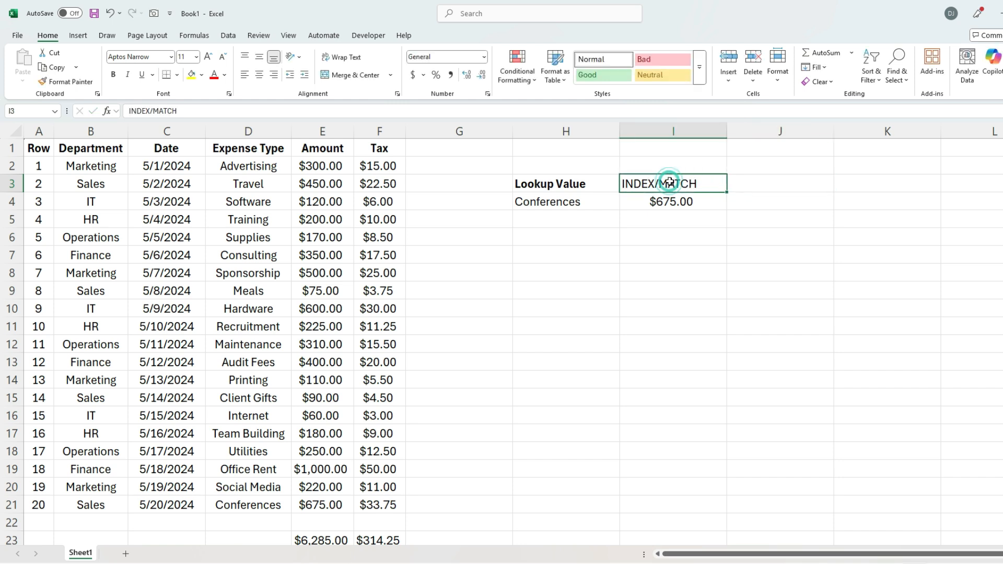
click(259, 75)
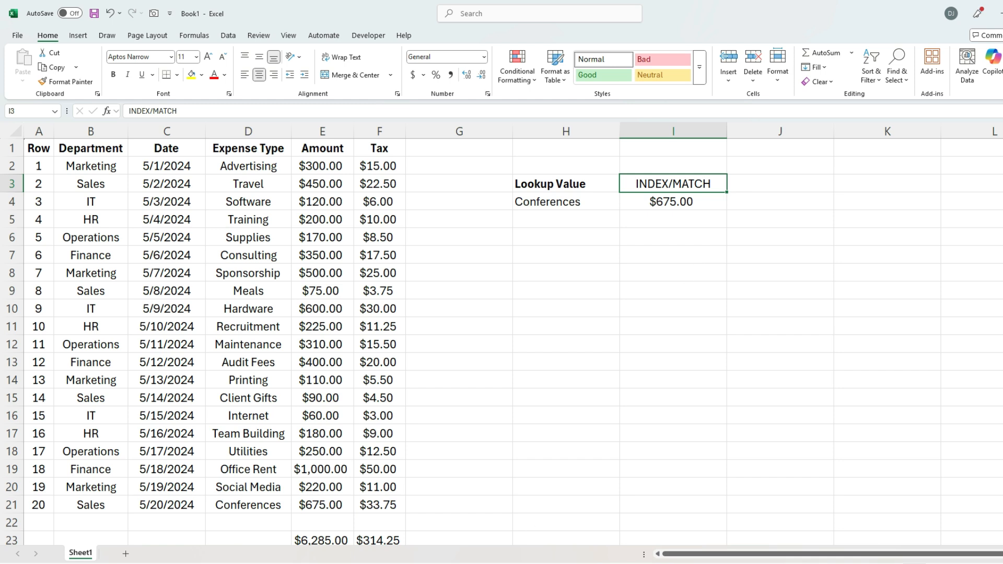
Enter the example formula =SWITCH("C","A",1,"B",2,"C",3) in cell H7.
click(567, 255)
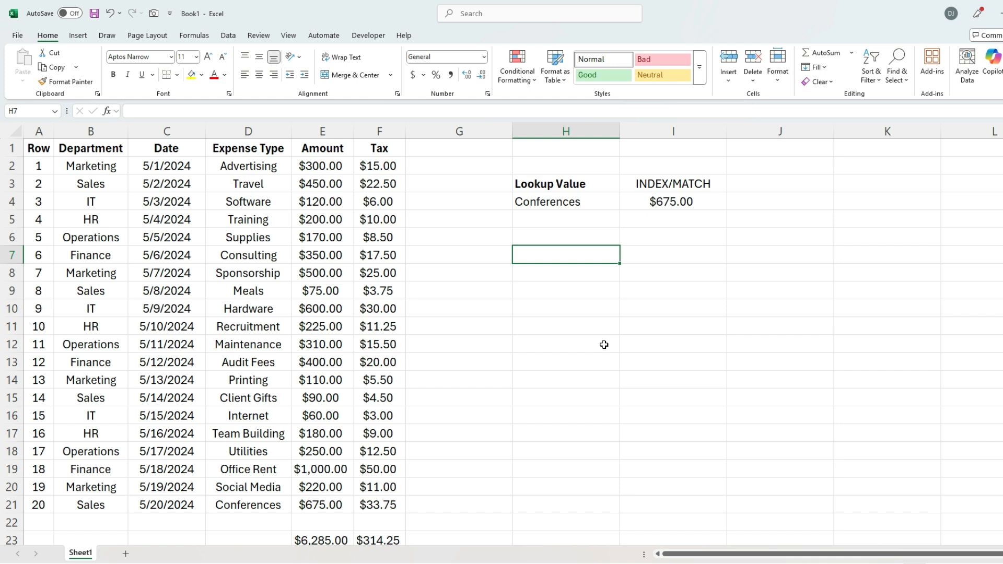
text(=swit)
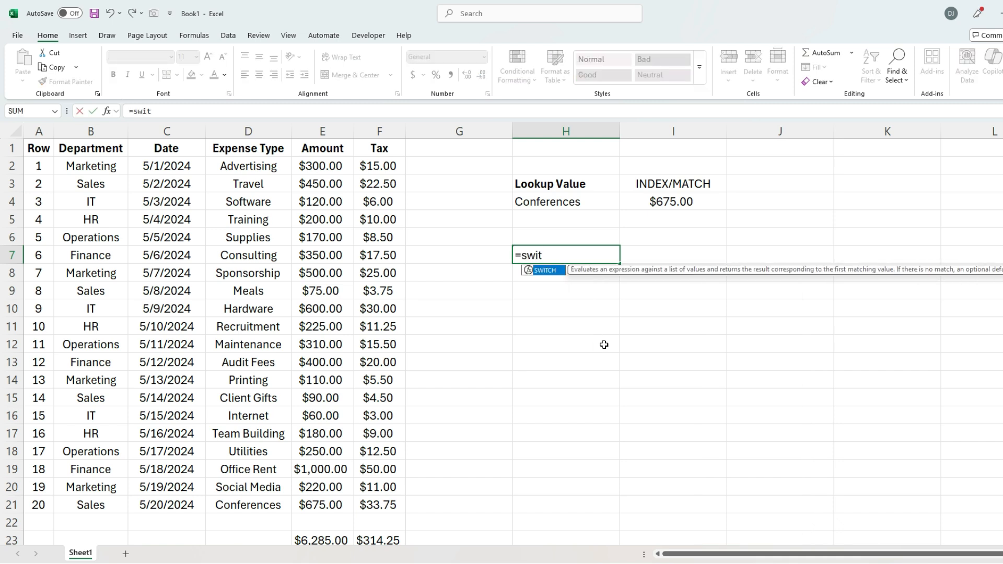
key(Tab)
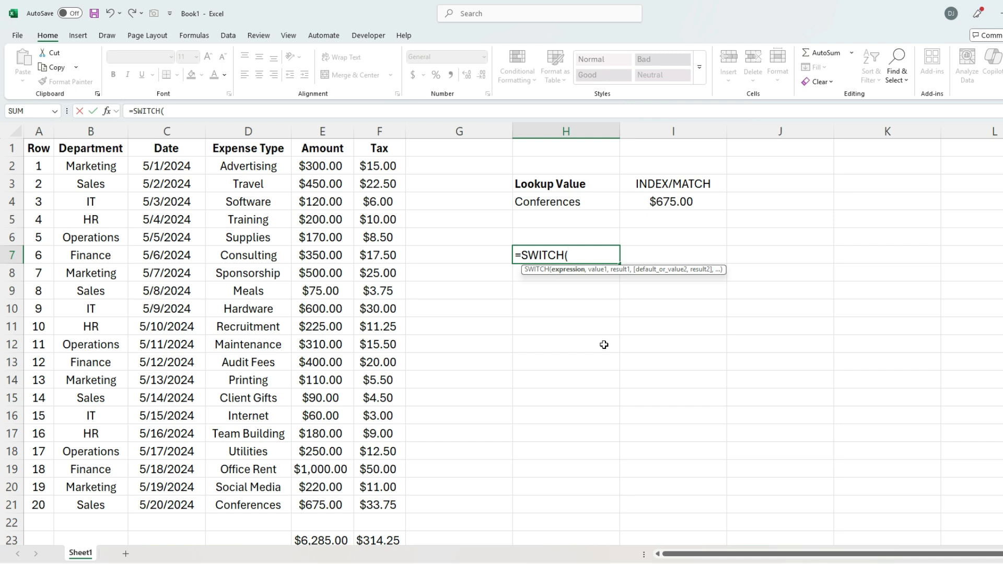
text("C",)
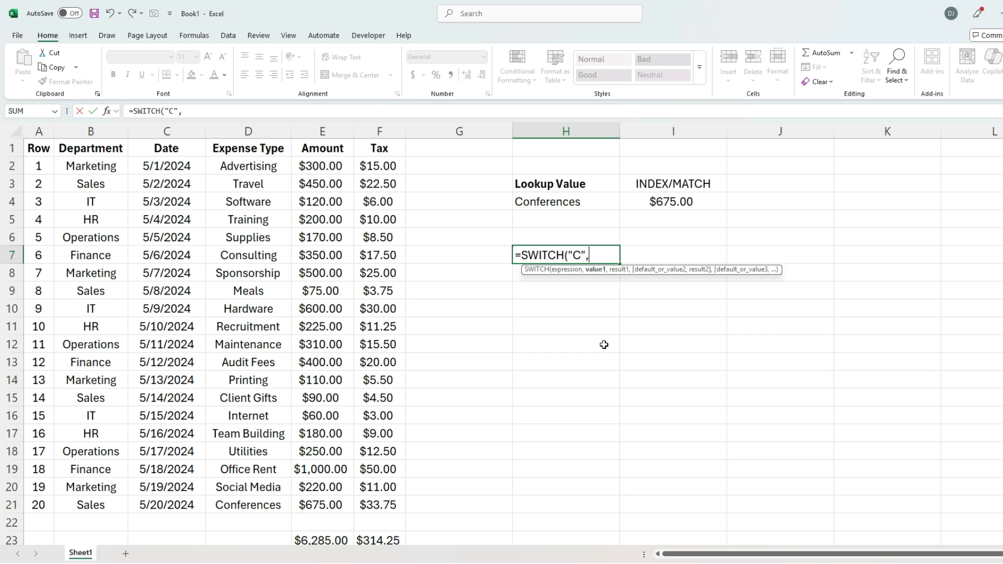
text("A",)
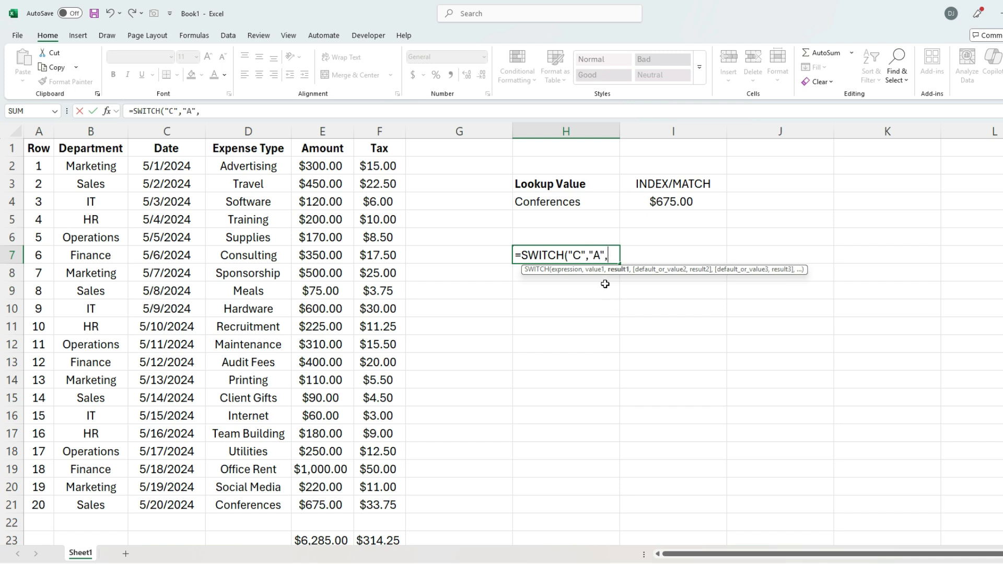
text(1,)
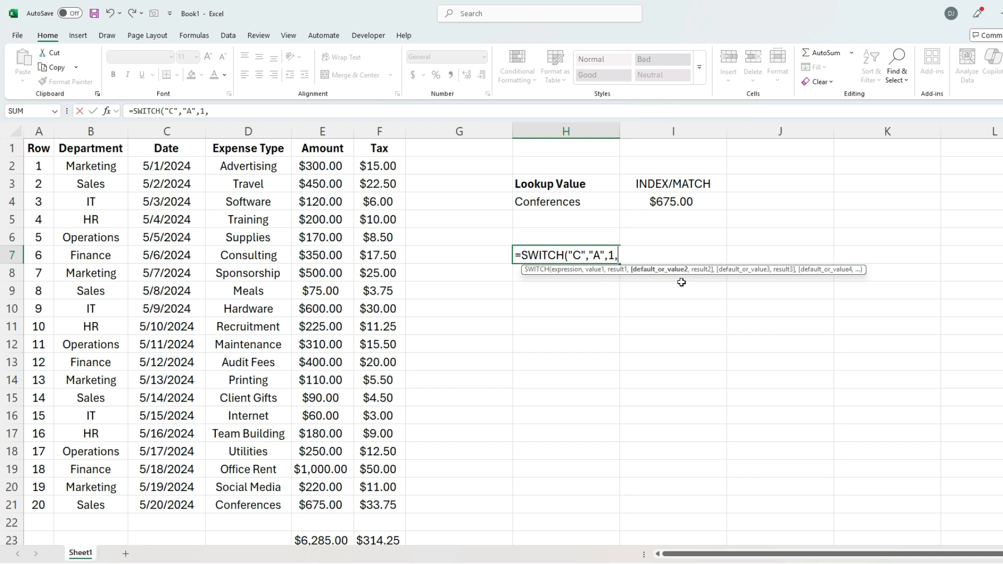
text("B",)
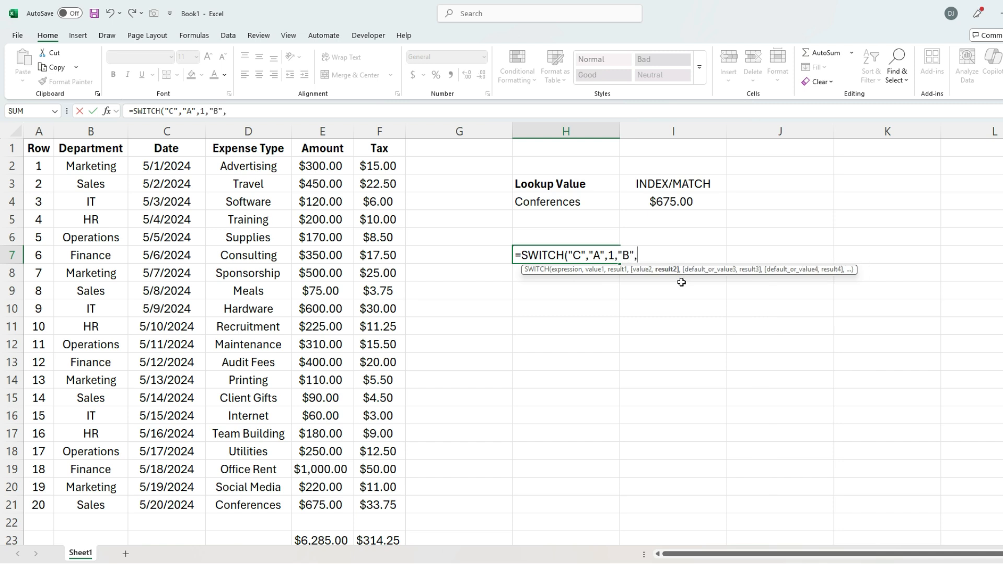
text(2,""C)
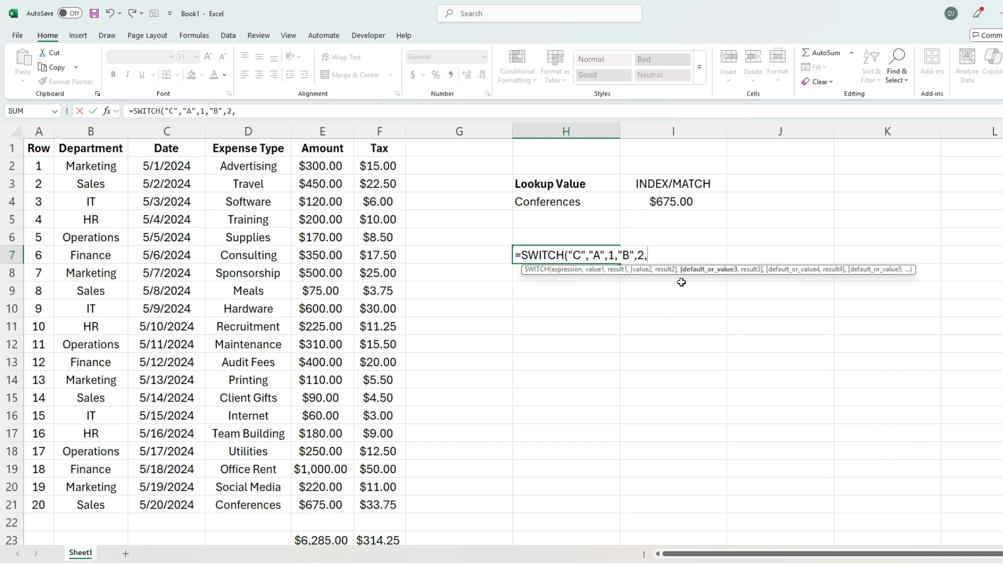
key(BackSpace)
key(BackSpace)
text(C",3)
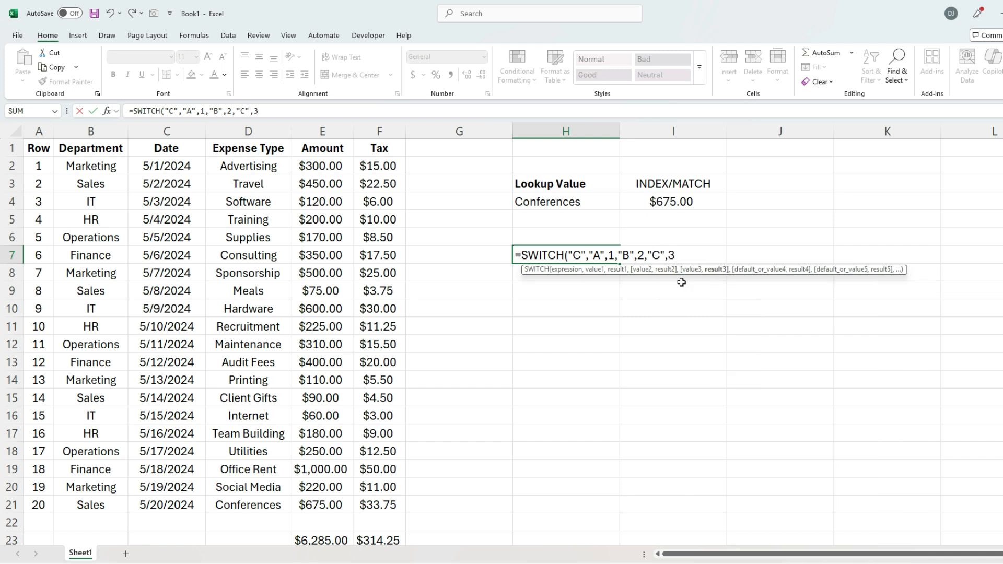
text())
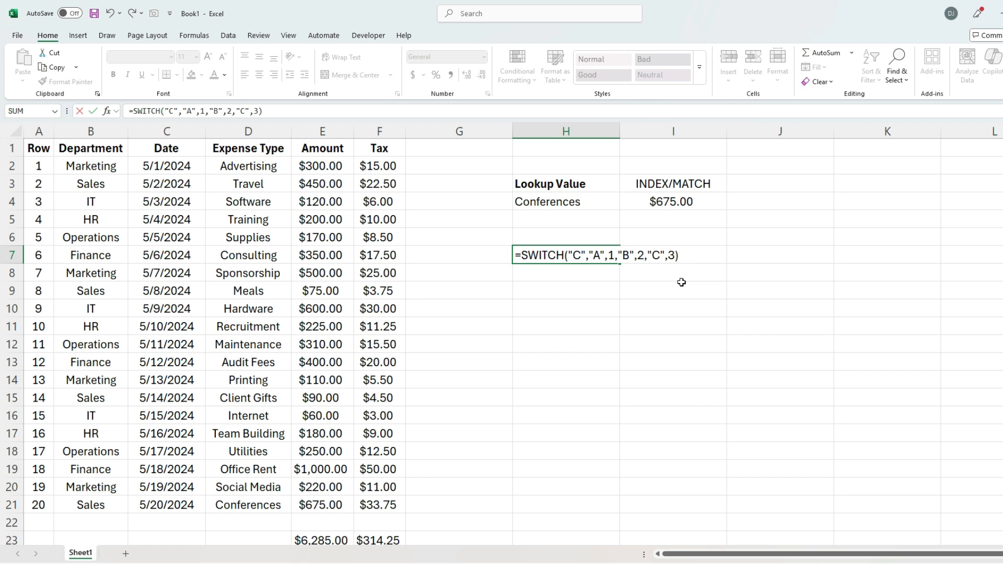
key(Return)
key(Up)
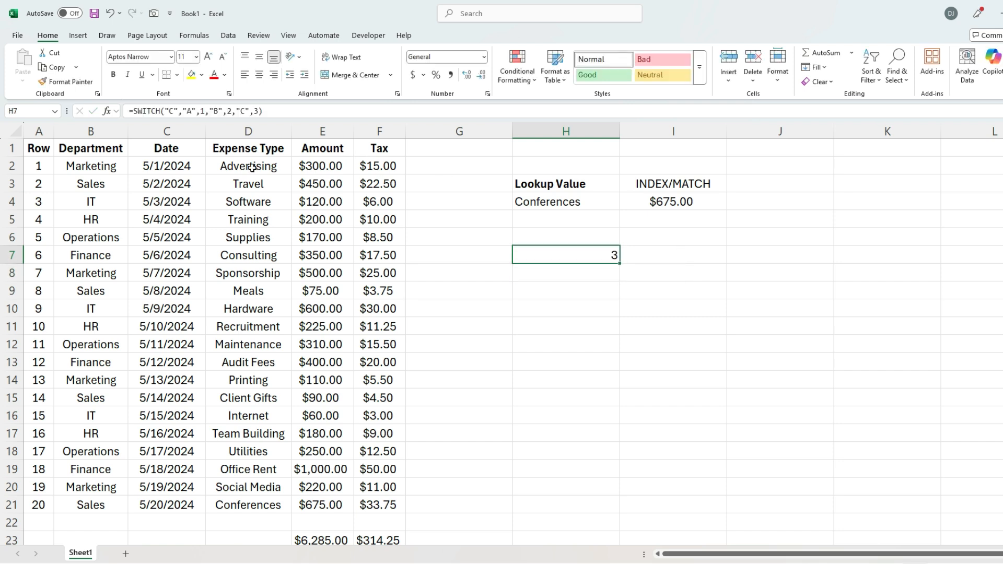
Change the expression argument of the SWITCH formula in H7 to "B".
click(175, 111)
key(BackSpace)
text(B)
key(Return)
key(Up)
Change the expression argument of the SWITCH formula in H7 to "A".
click(168, 111)
key(Delete)
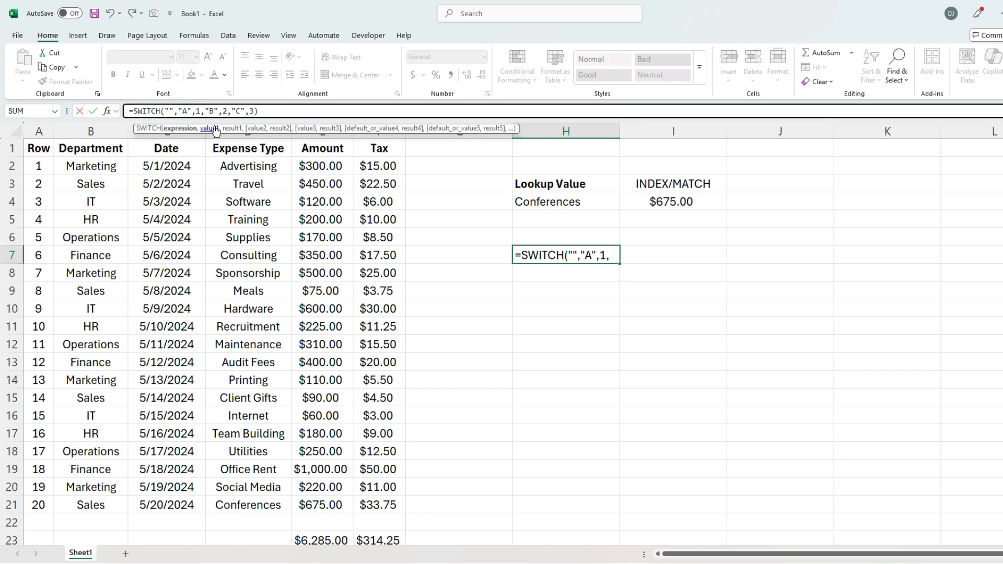
text(A)
key(Return)
key(Up)
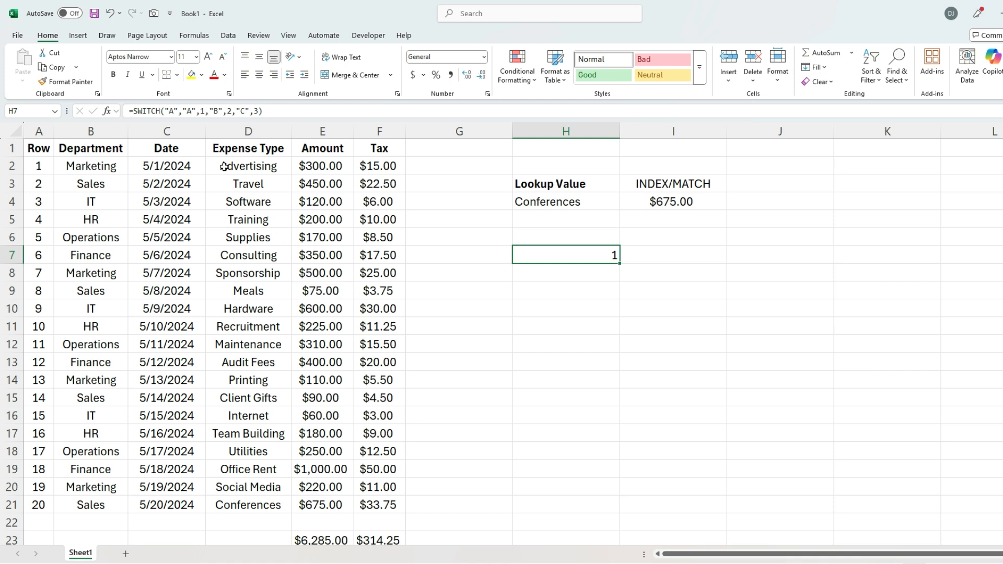
Replace the expression argument of the SWITCH formula in H7 with a reference to cell H6.
click(179, 111)
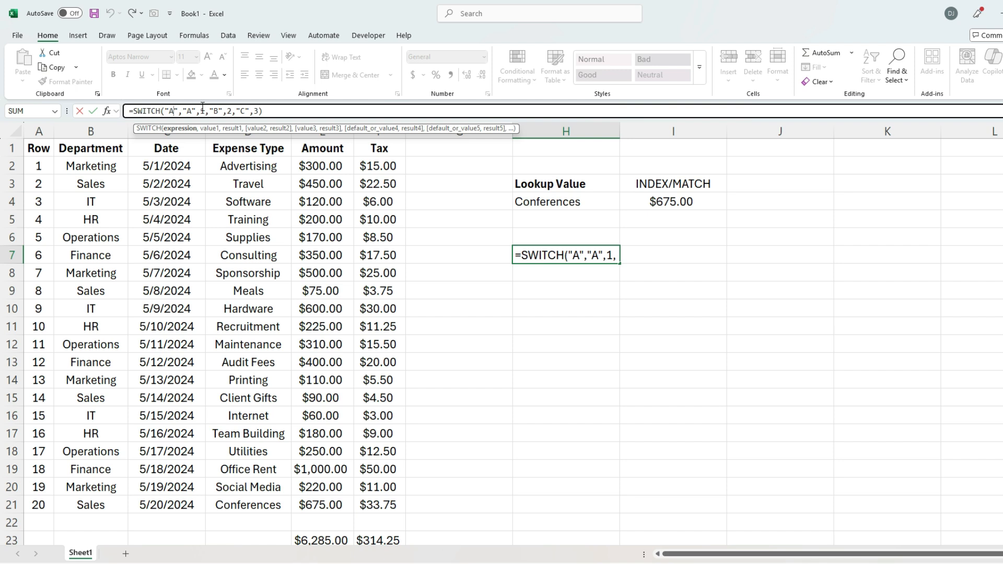
key(BackSpace)
key(BackSpace)
key(BackSpace)
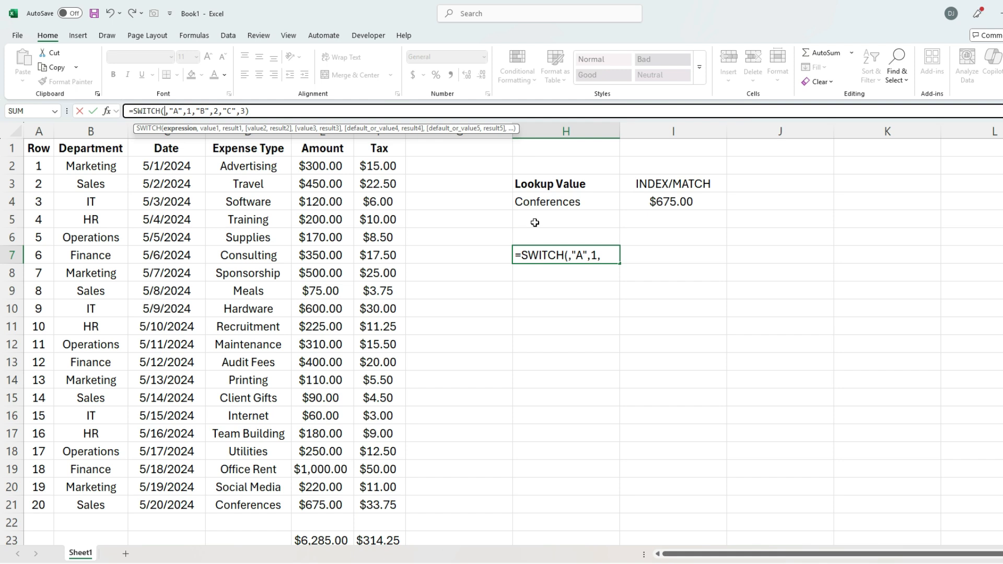
click(546, 235)
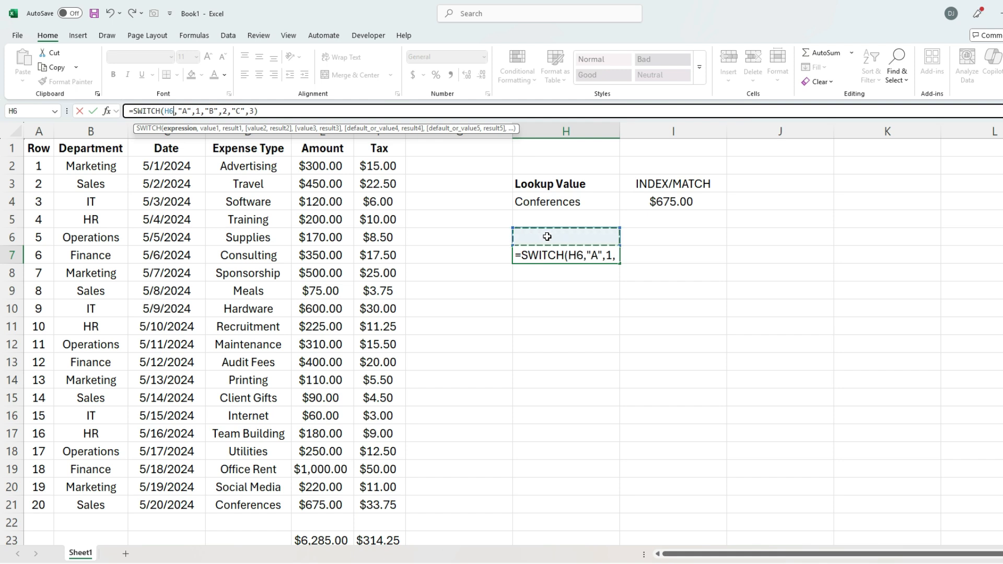
key(Return)
Test the SWITCH formula by entering A, B and C one after another in cell H6.
click(598, 236)
text(A)
key(Return)
click(599, 236)
text(B)
key(Return)
click(598, 236)
text(C)
key(Return)
click(599, 235)
key(Down)
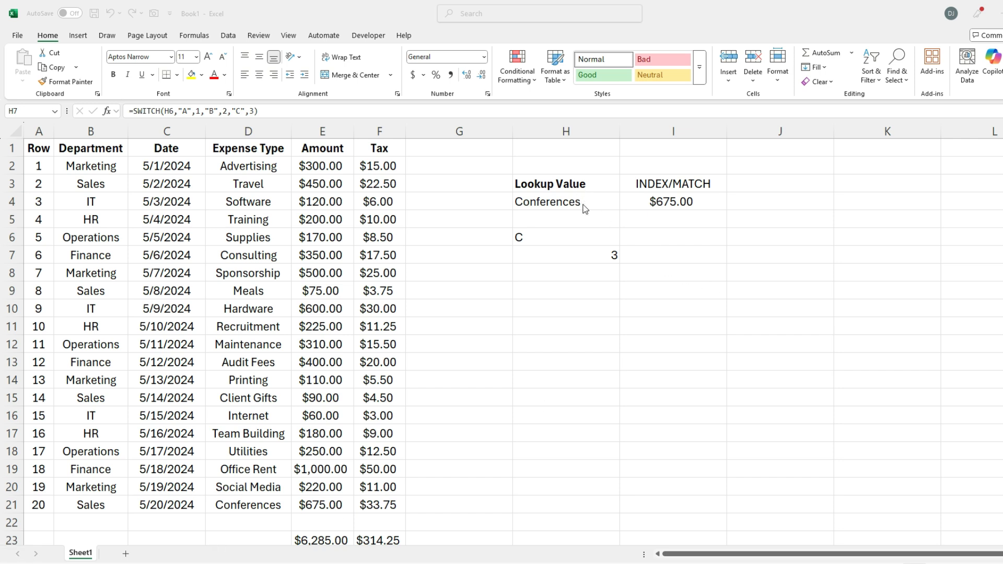
Add the heading SWITCH in cell J3 and center it horizontally.
click(753, 181)
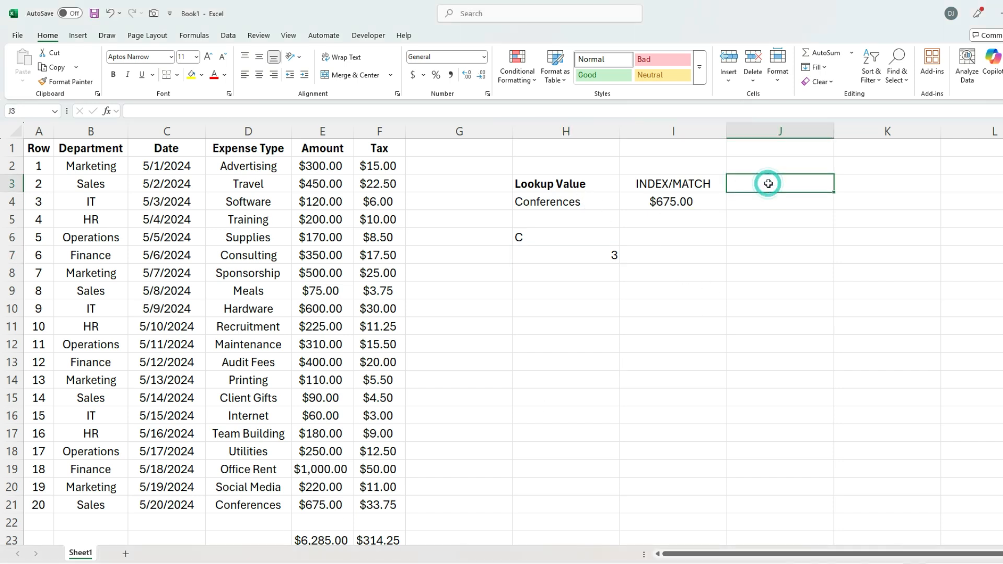
text(SWITCH)
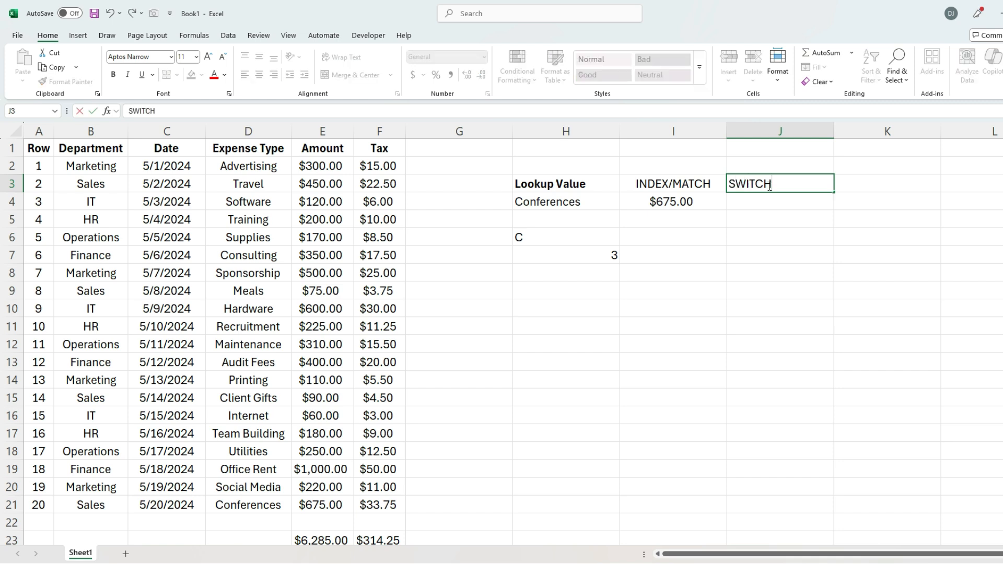
key(ctrl+Return)
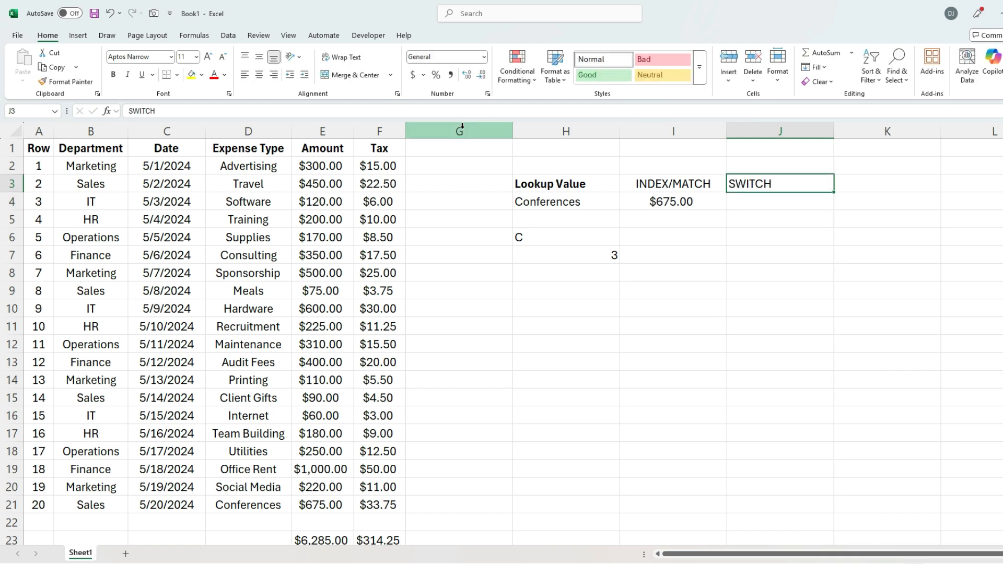
click(259, 75)
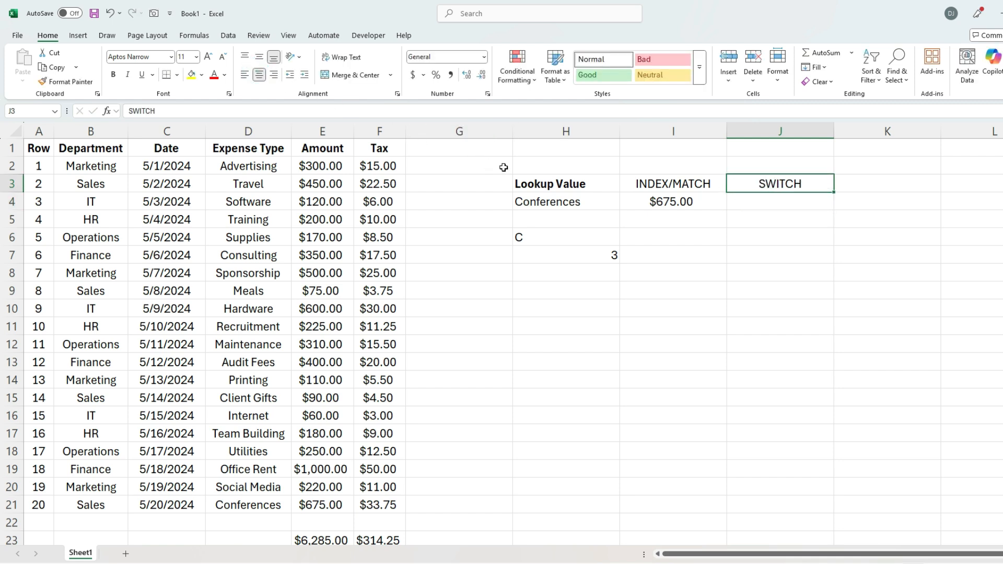
Enter the formula =SWITCH(H4,D2:D21,E2:E21) in cell J4.
click(768, 202)
text(=switc)
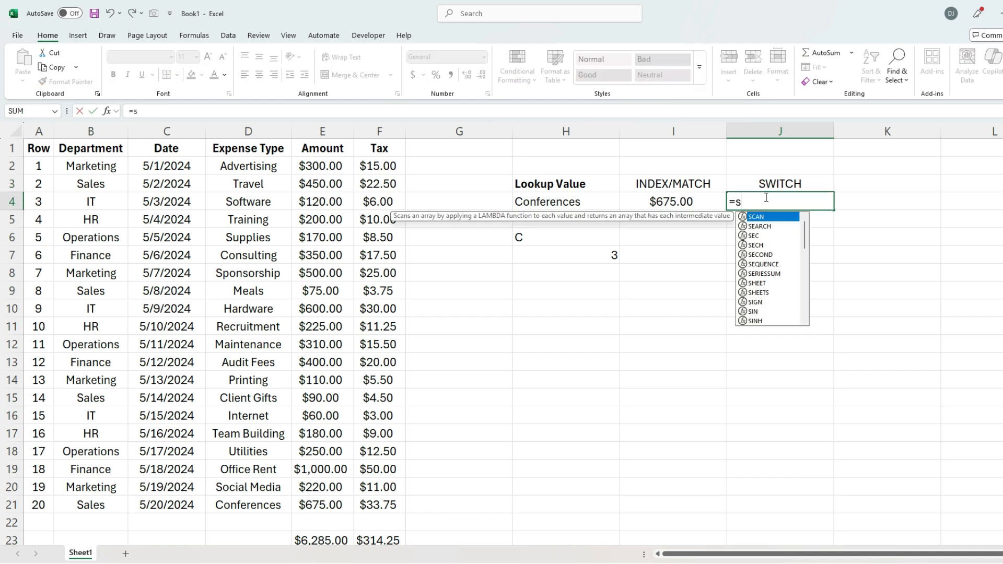
key(Tab)
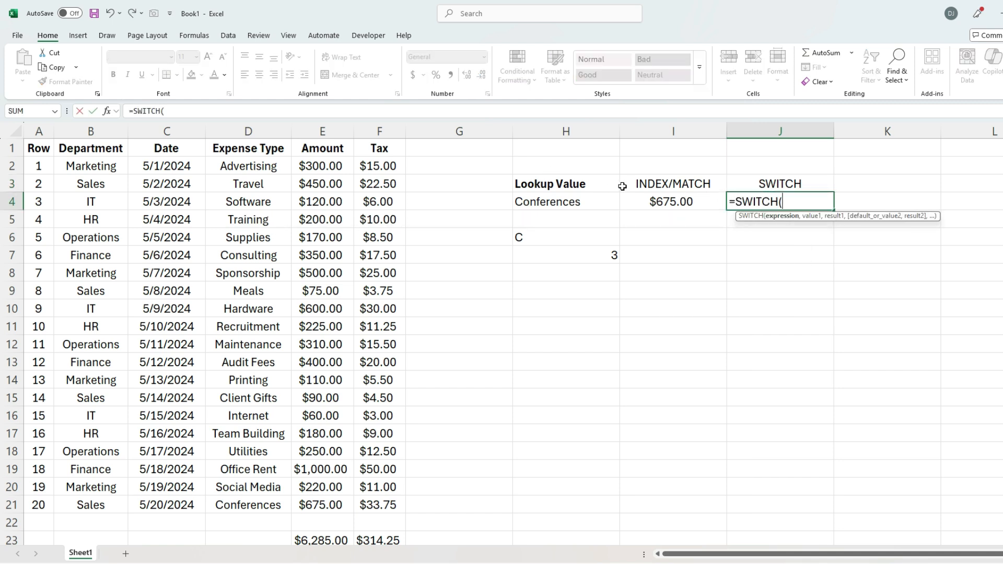
click(587, 198)
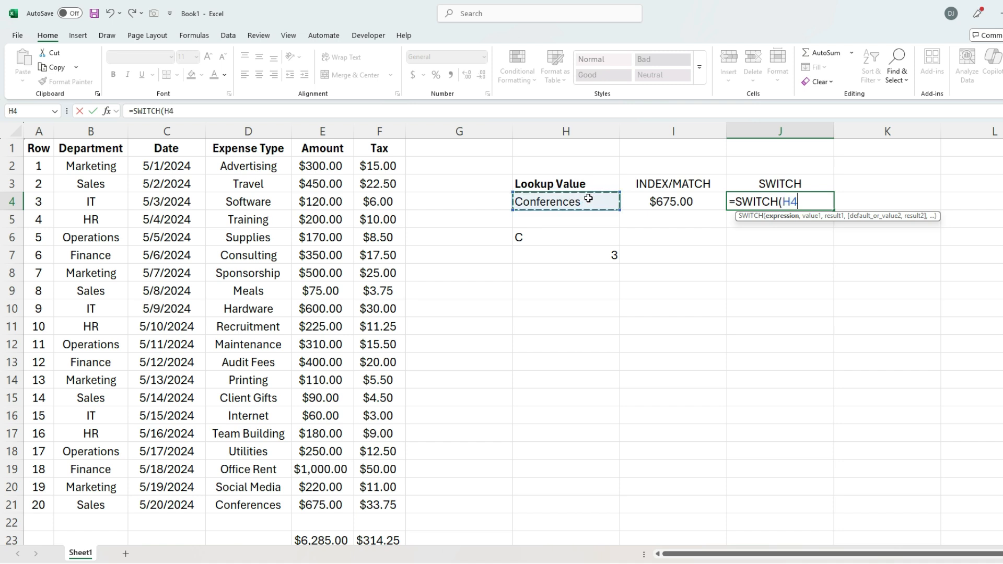
text(,)
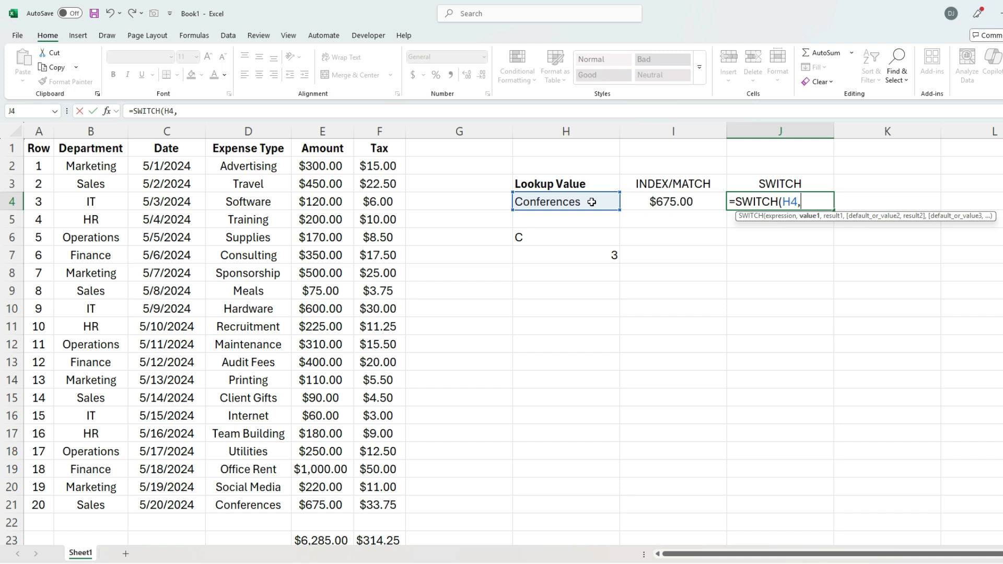
drag(259, 165, 268, 503)
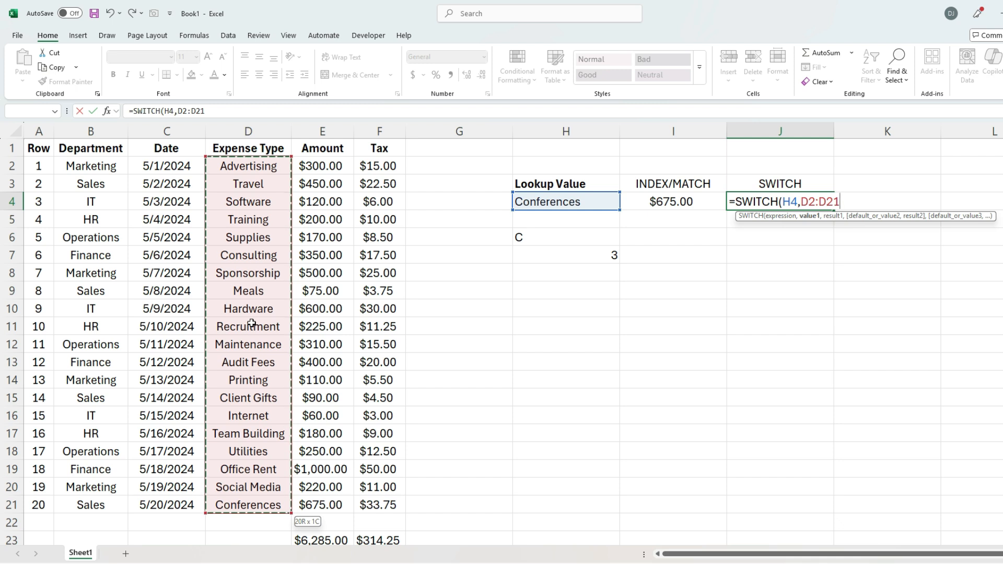
key(BackSpace)
text(,)
click(320, 166)
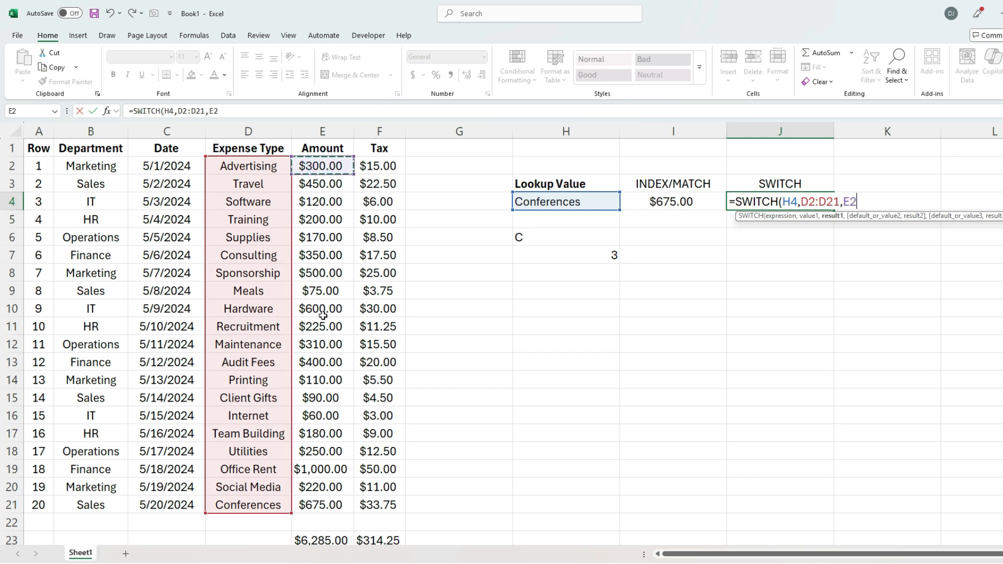
shift+click(335, 504)
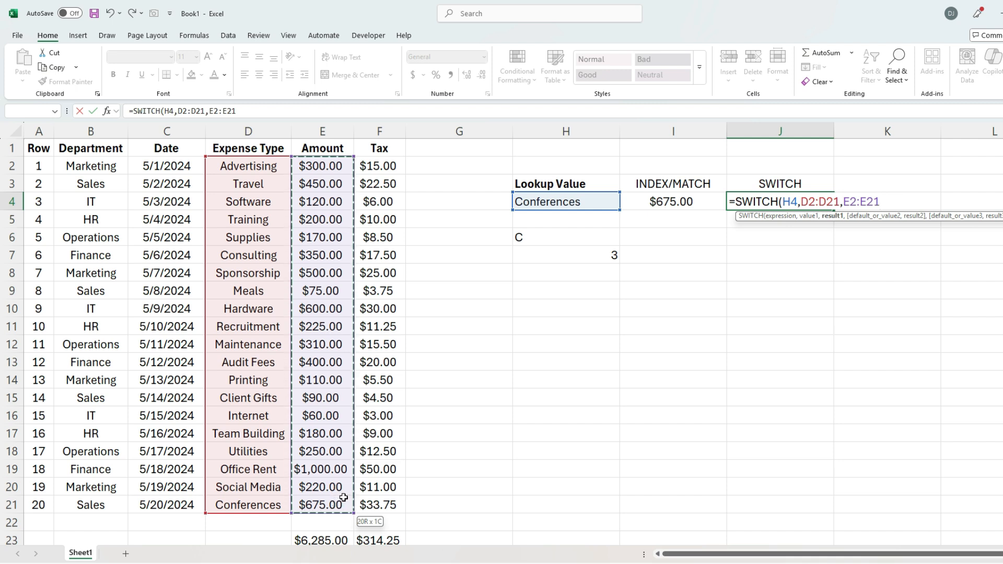
text())
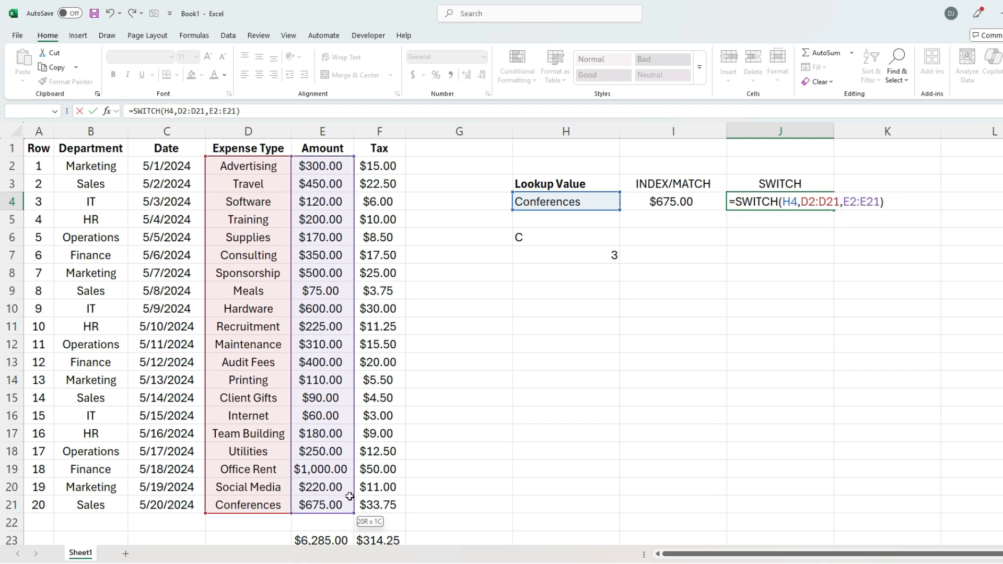
key(Return)
key(Up)
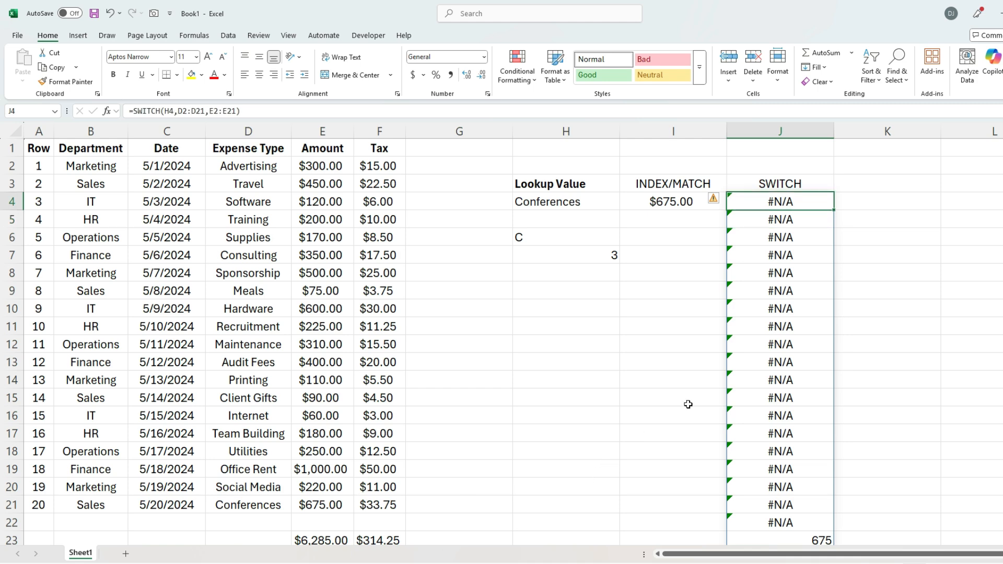
Wrap the SWITCH formula in J4 in a SUM function.
scroll(781, 291, down, 1)
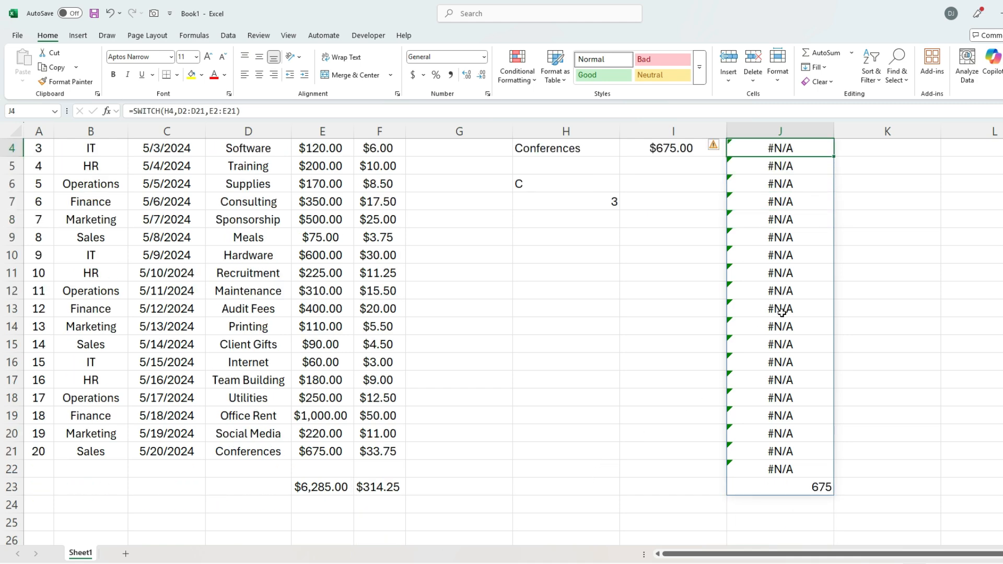
scroll(781, 312, up, 1)
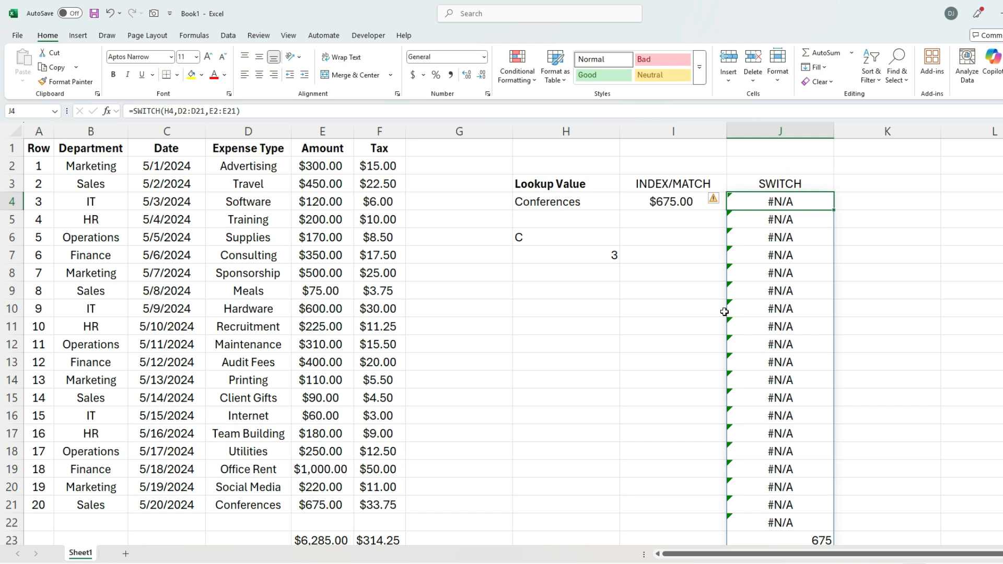
click(134, 110)
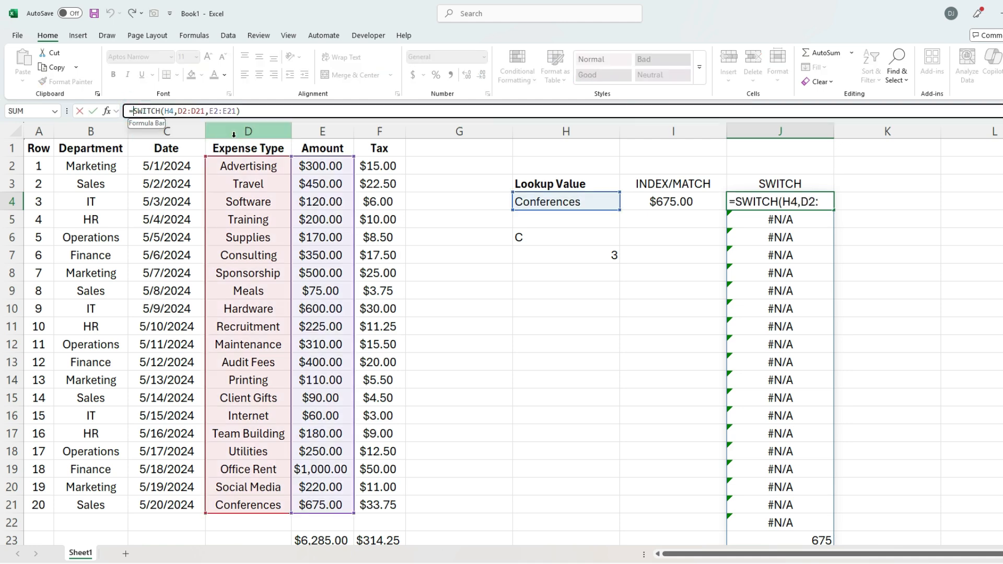
text(sum()
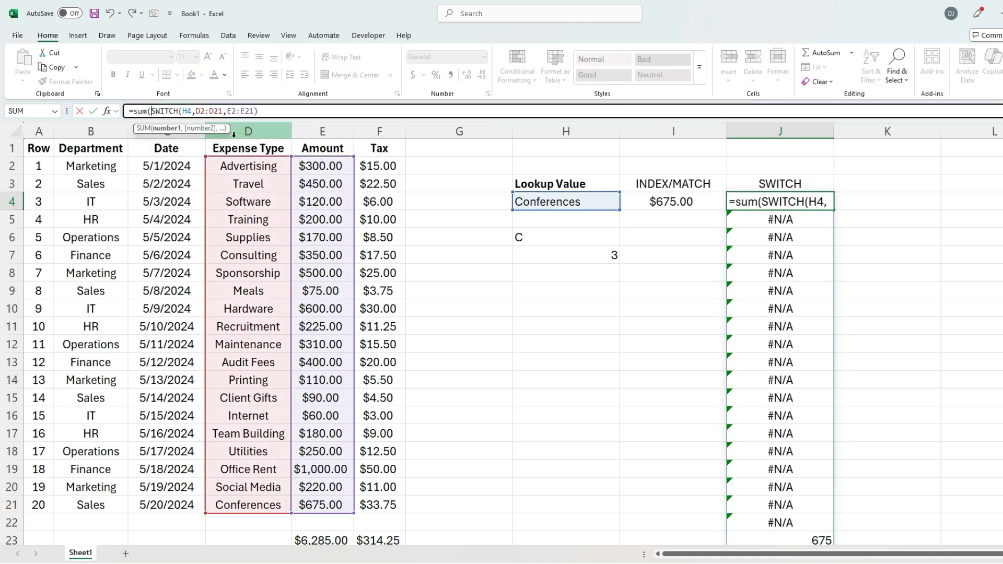
text())
key(Return)
key(Up)
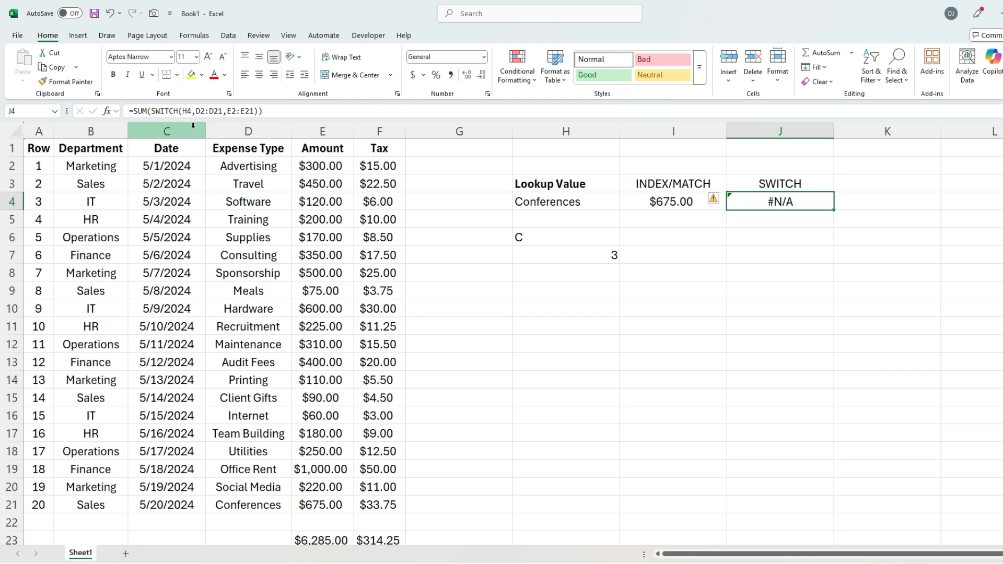
Nest the SWITCH part of J4's formula in IFERROR with 0 as the error value: =SUM(IFERROR(SWITCH(H4,D2:D21,E2:E21),0)).
click(149, 111)
text(iferror()
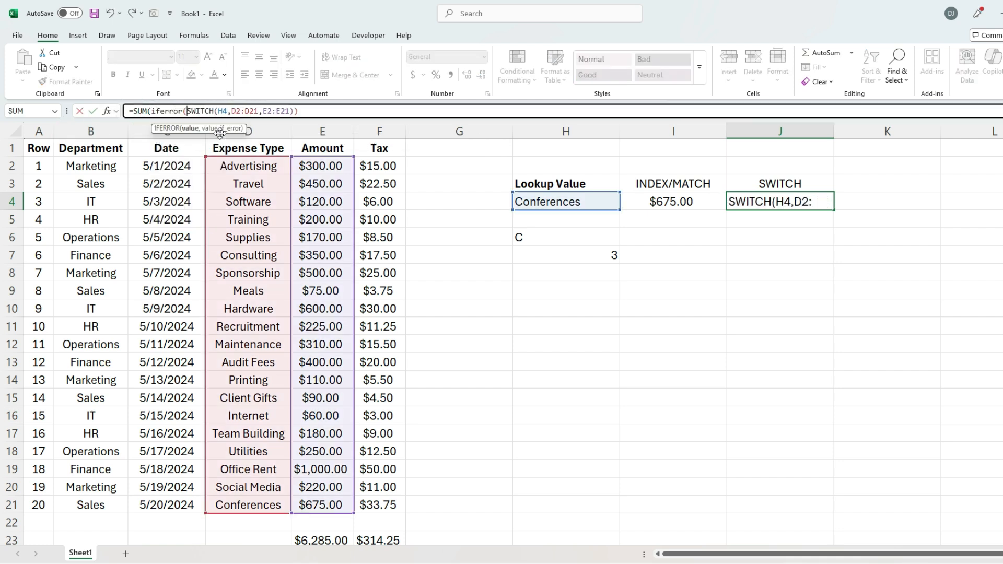
click(295, 111)
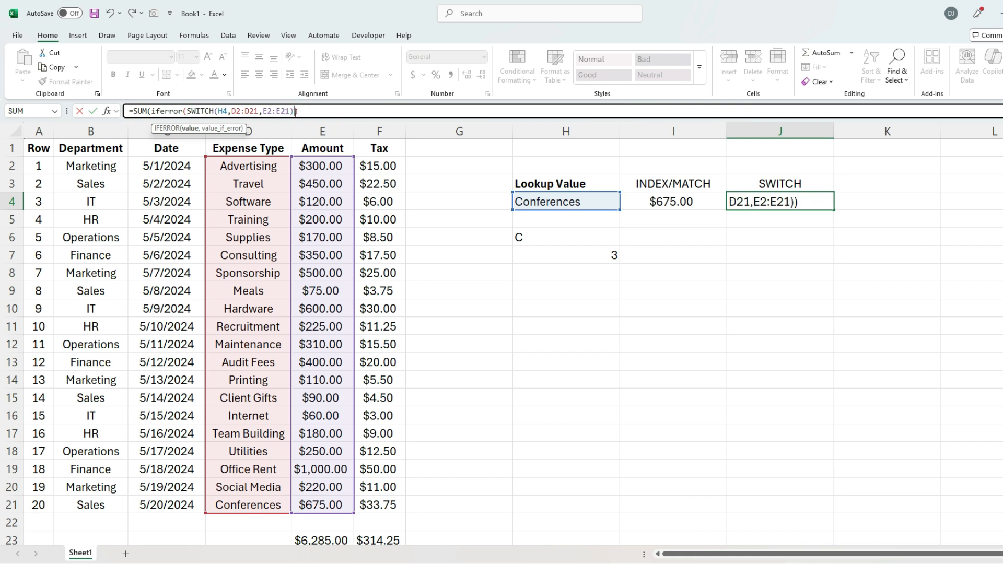
text(,0))
key(Return)
key(Up)
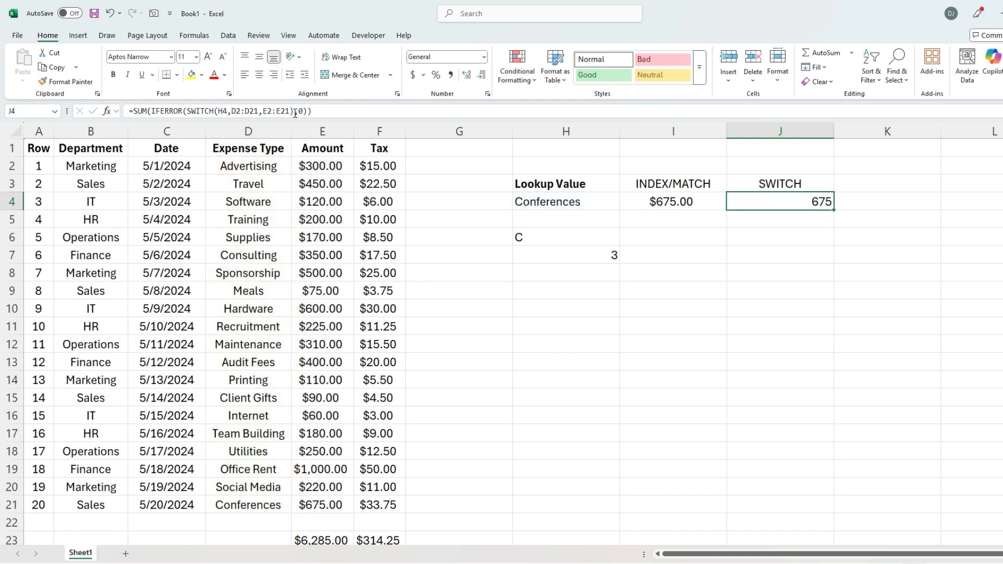
Copy the cell formatting of I4 to J4 and review the arguments of J4's formula.
click(672, 204)
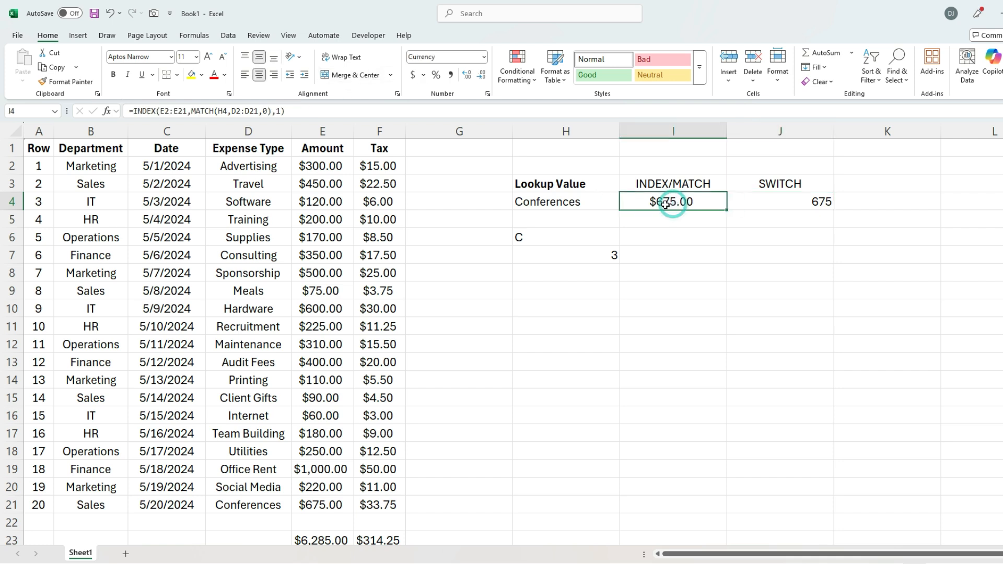
click(72, 82)
click(783, 203)
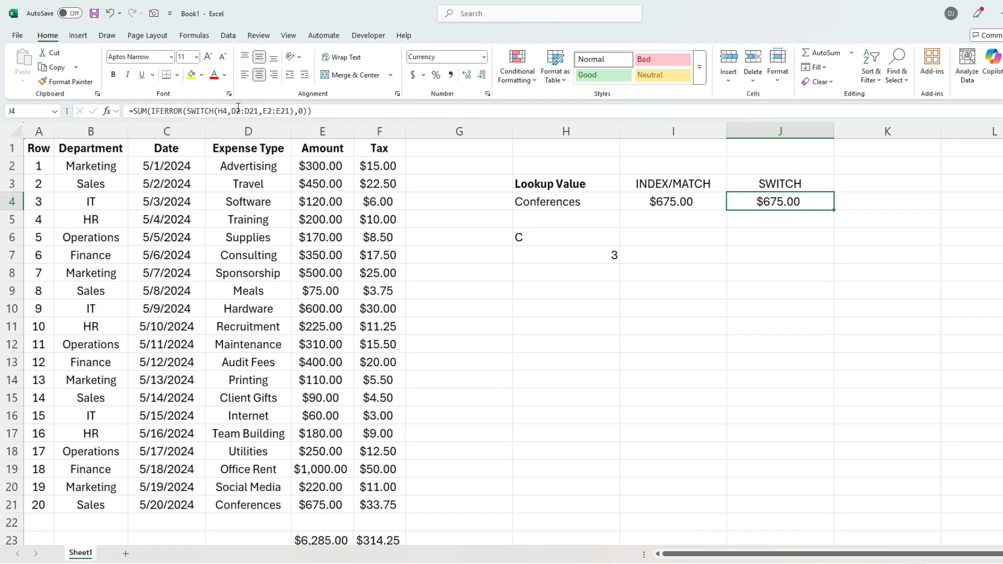
click(256, 112)
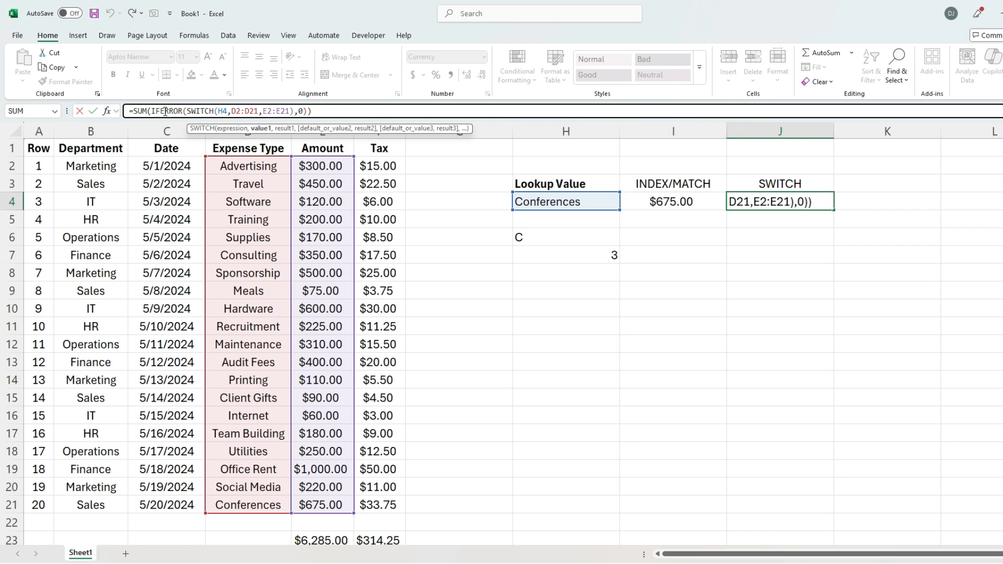
key(ctrl+Return)
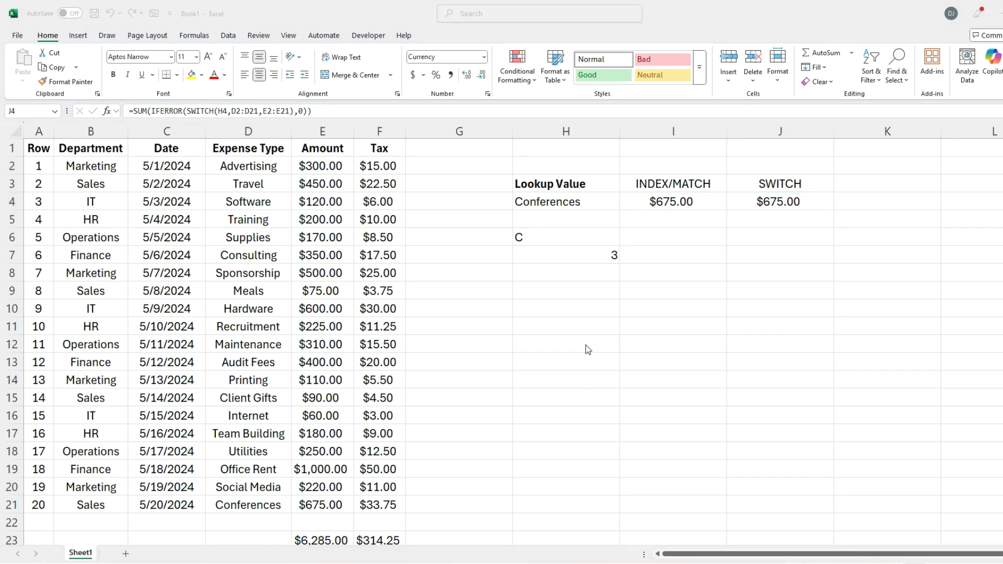
Clear the SWITCH example from cells H6:H7.
click(574, 237)
drag(564, 235, 560, 251)
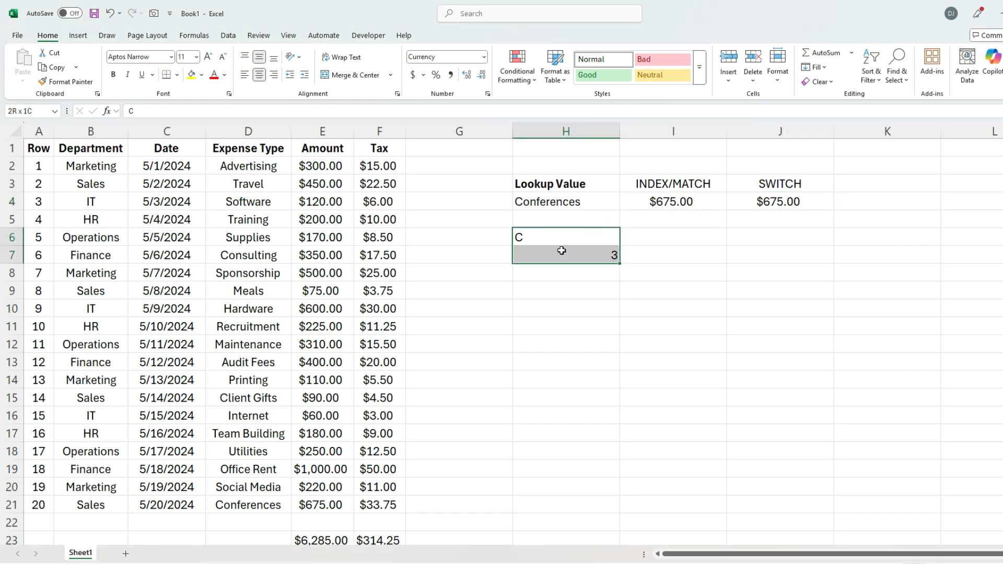
key(Delete)
Enter the formula =CHOOSE(3,"A","B","C","D","E") in cell H6.
click(554, 242)
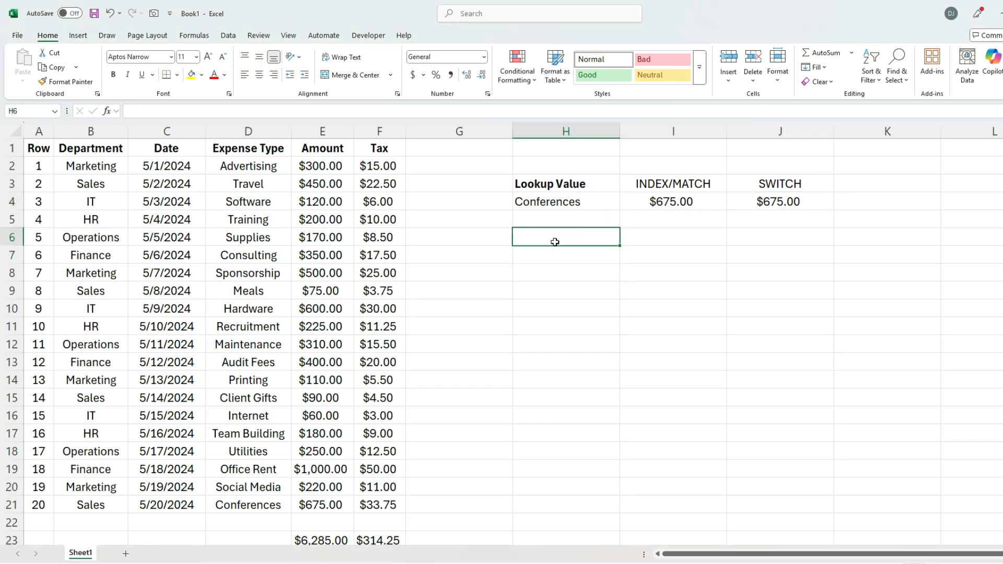
text(=choo)
key(Tab)
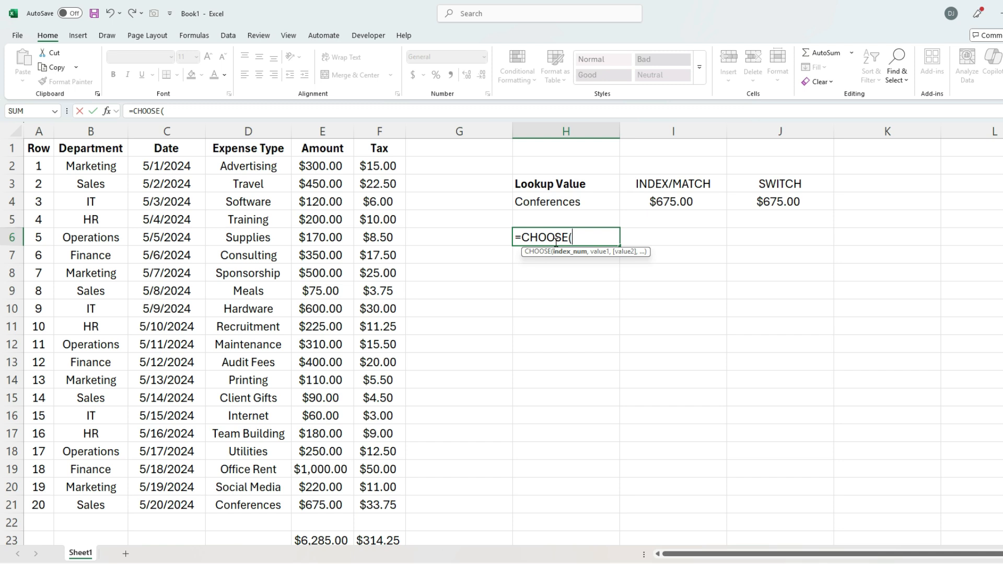
text(3)
text(,)
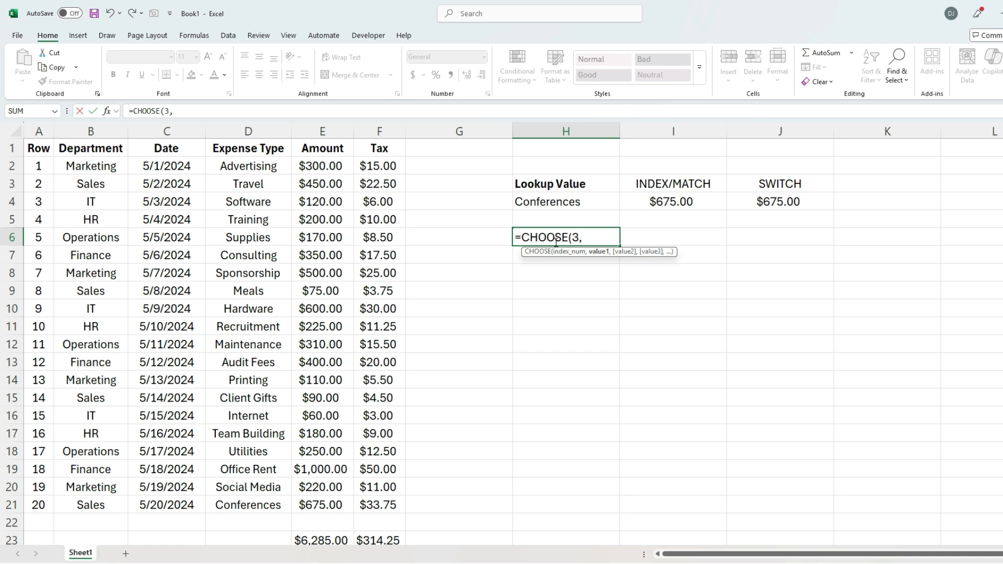
text("A",)
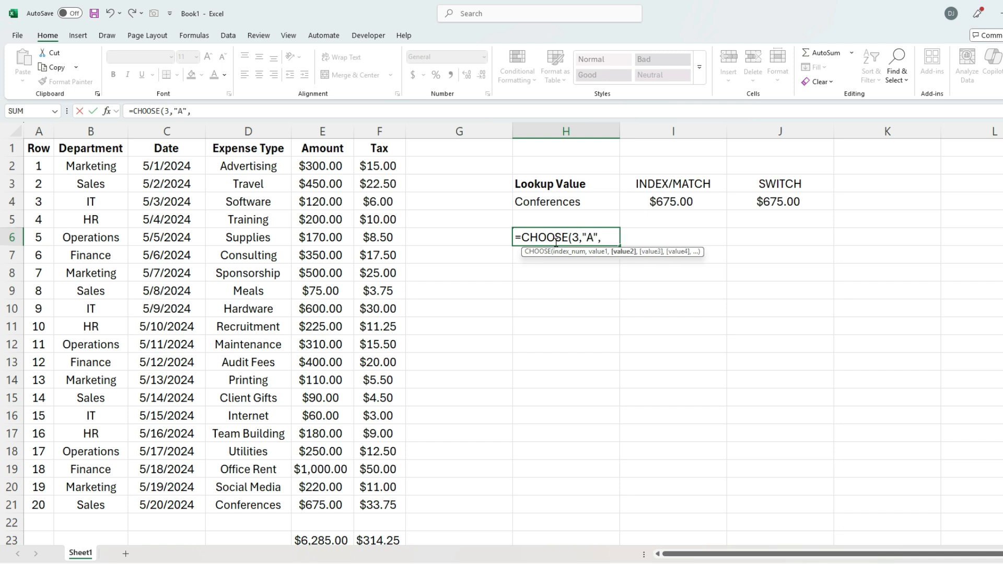
text("B","C",")
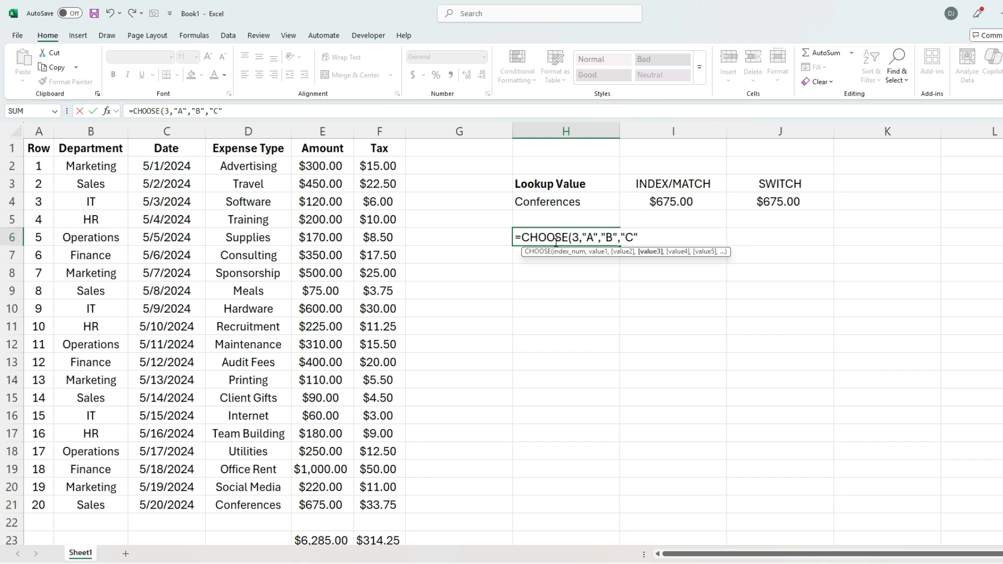
text(D","E"))
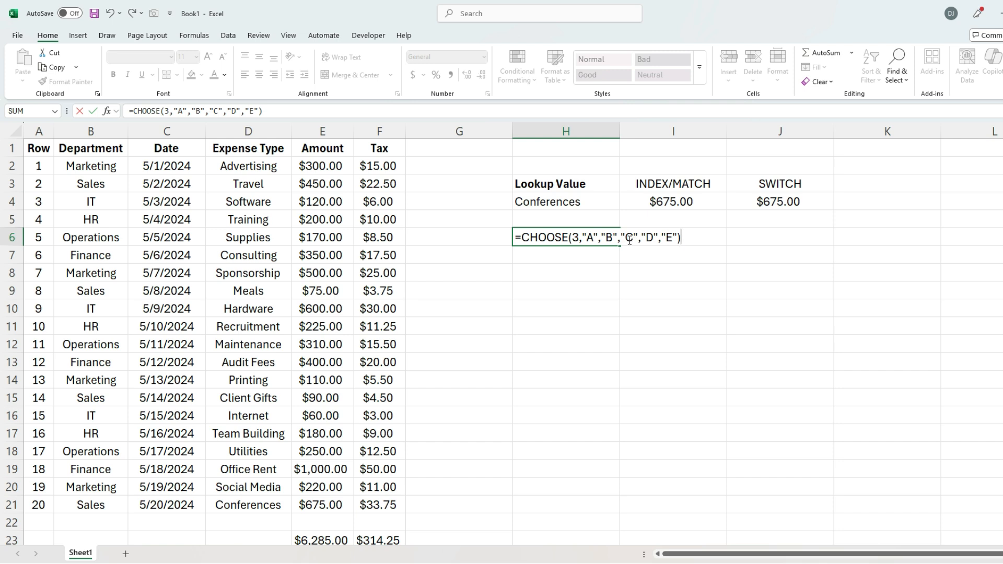
key(Return)
click(598, 238)
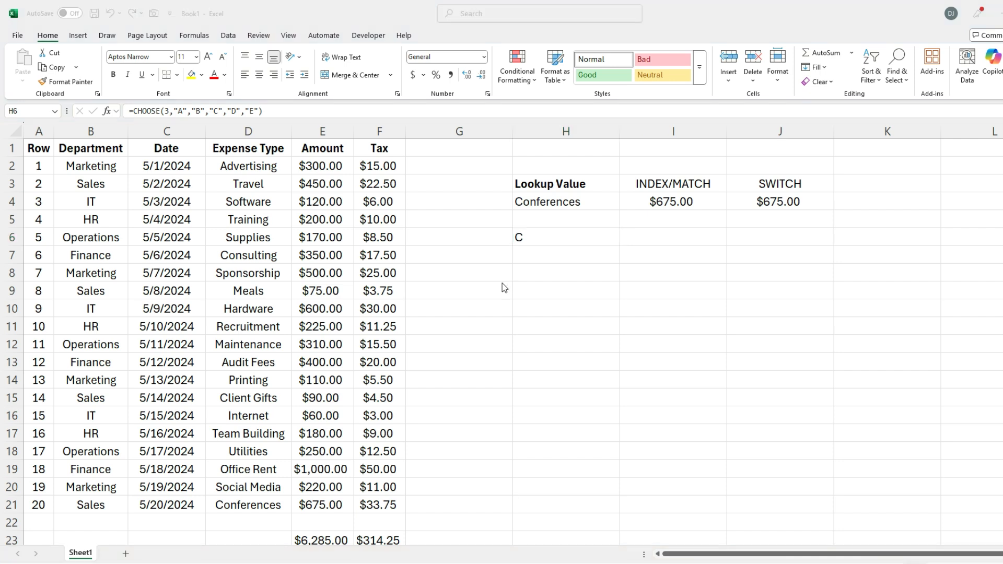
Enter 2 in cell H7 and replace the index number in H6's CHOOSE formula with a reference to H7.
click(557, 255)
text(2)
key(Return)
key(Up)
key(Up)
click(168, 111)
key(BackSpace)
click(601, 250)
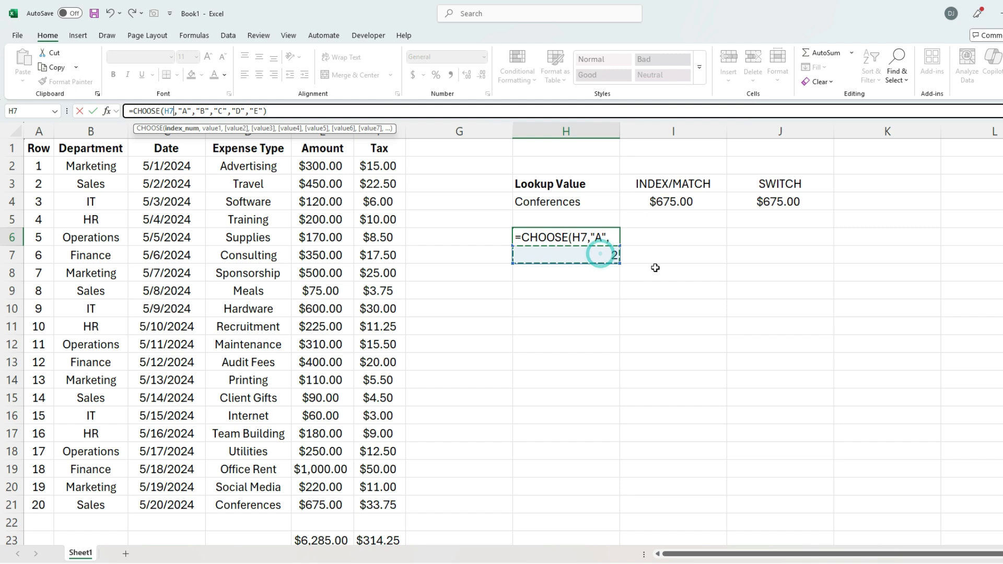
key(Return)
key(Up)
Test the CHOOSE formula in H6 by setting the index in H7 to 1 and to 3.
key(Down)
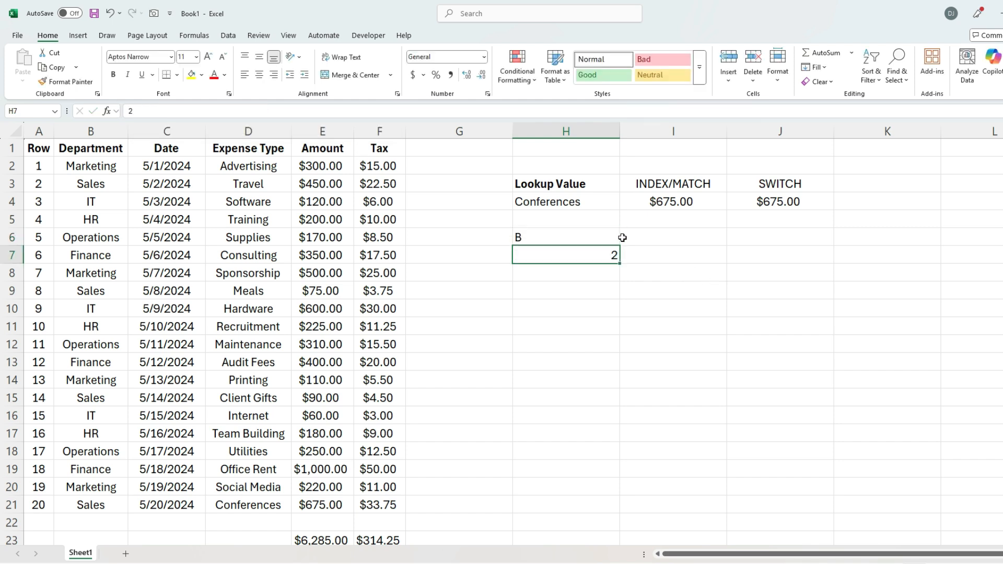
text(1)
key(Return)
key(Up)
text(3)
key(Return)
key(Up)
click(601, 241)
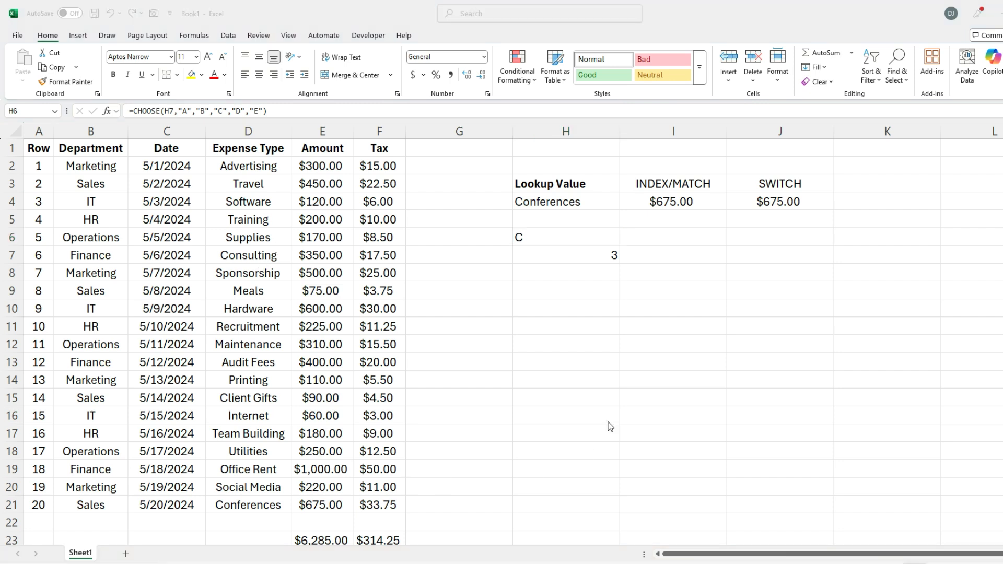
Add the column heading CHOOSE in cell K3.
click(871, 189)
text(CHOOSE)
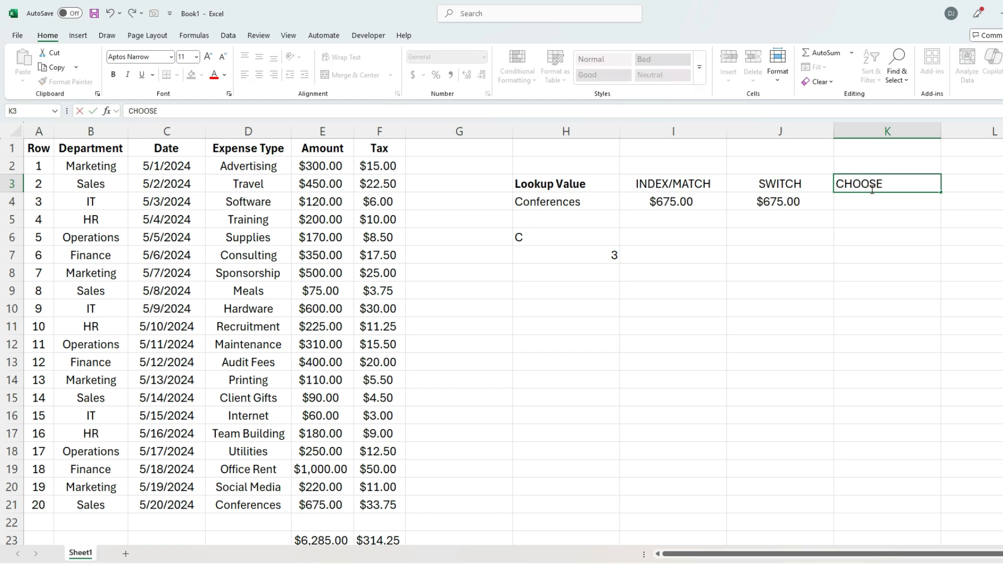
key(Return)
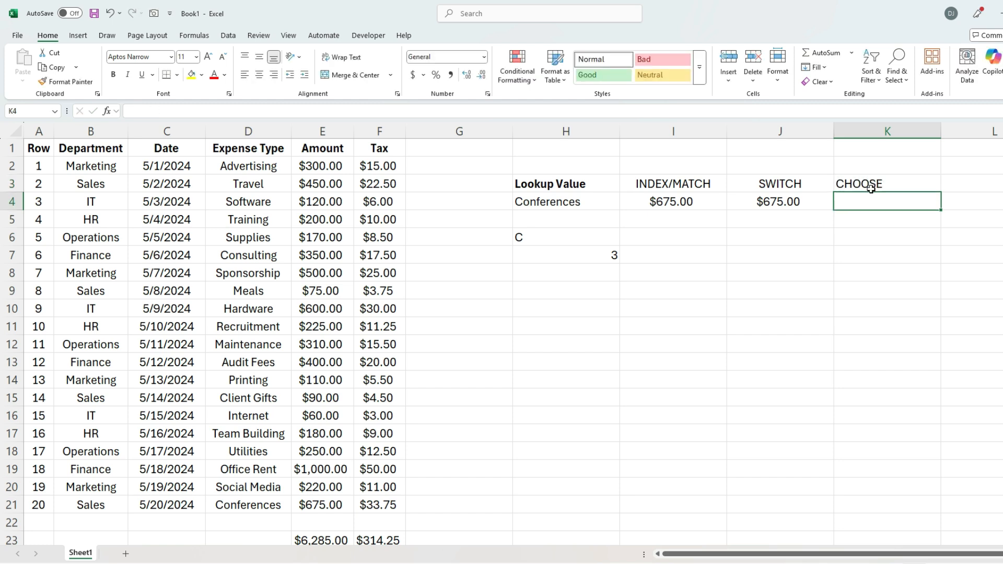
Begin a CHOOSE formula in K4 with MATCH(H4,D2:D21,0) as its index number.
text(=chose)
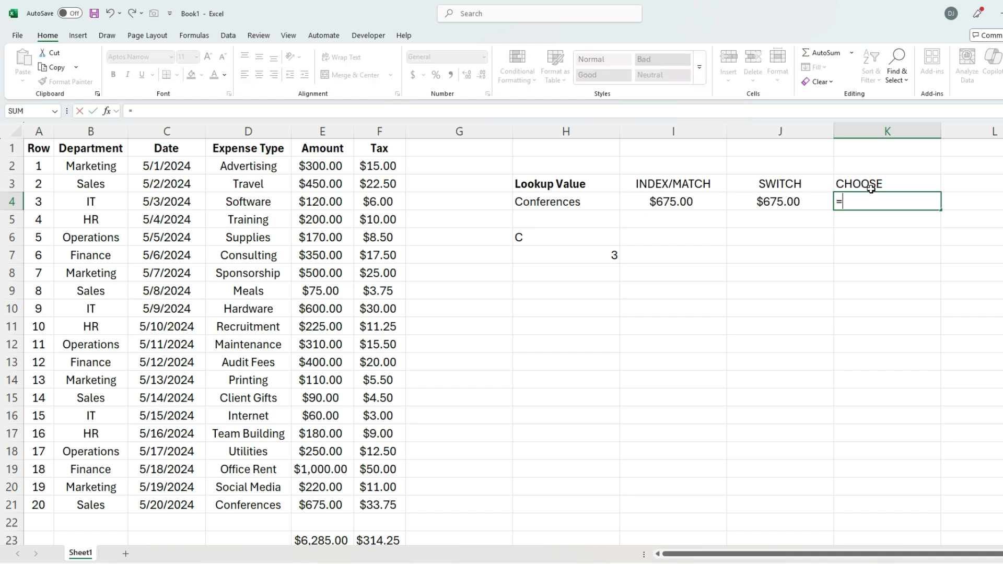
key(BackSpace)
key(BackSpace)
text(ose)
key(Tab)
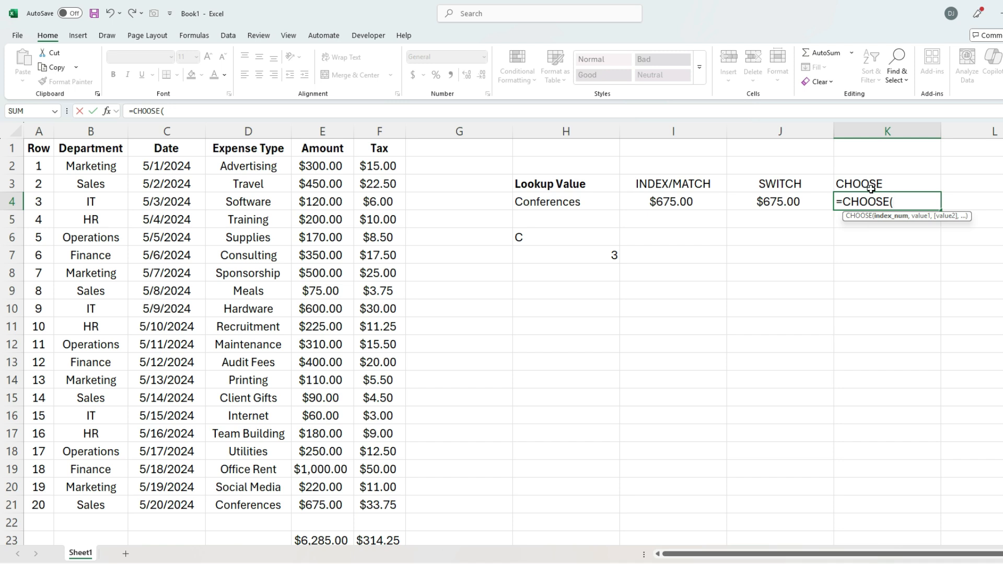
text(match()
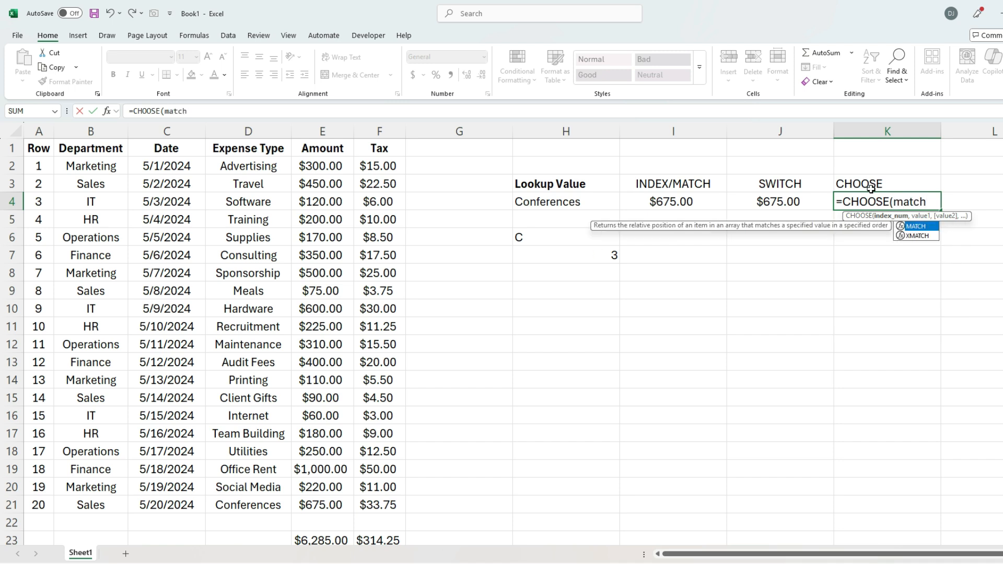
click(551, 200)
text(,)
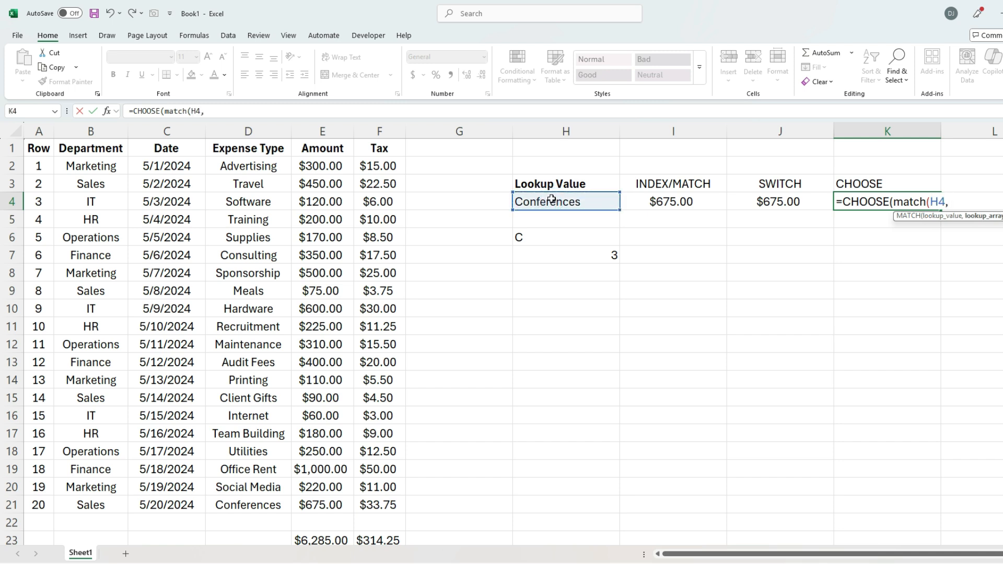
drag(261, 168, 256, 503)
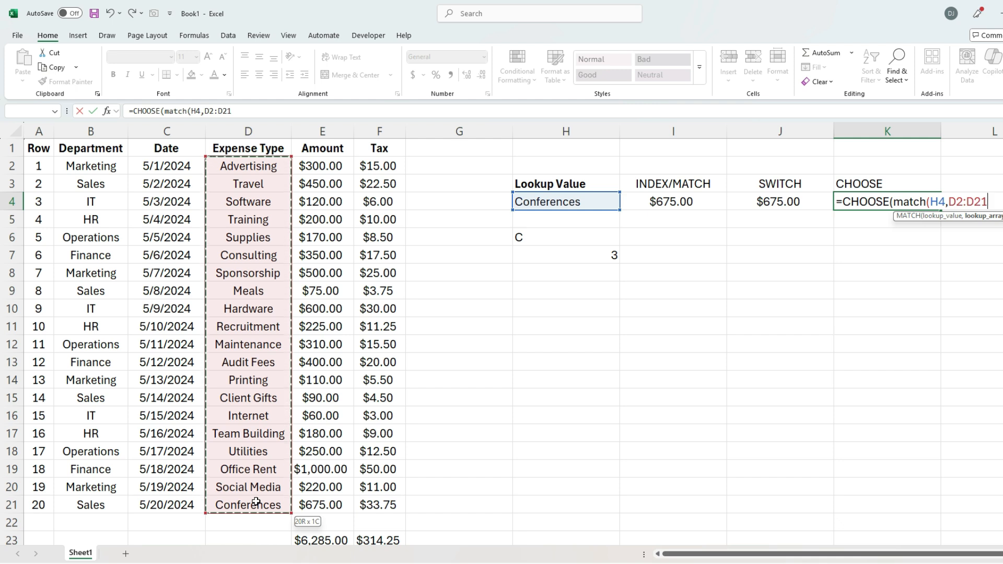
text(,0))
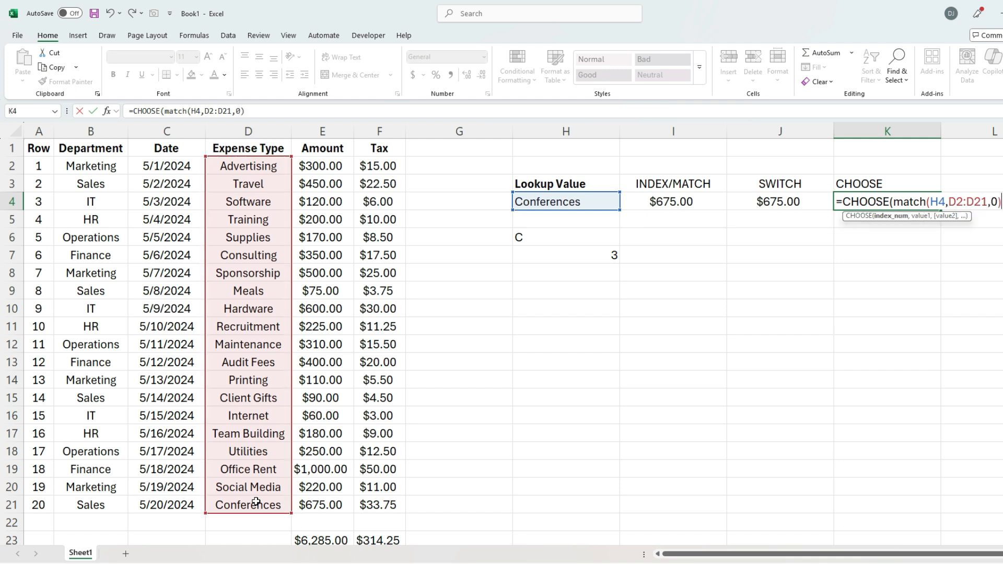
text(,)
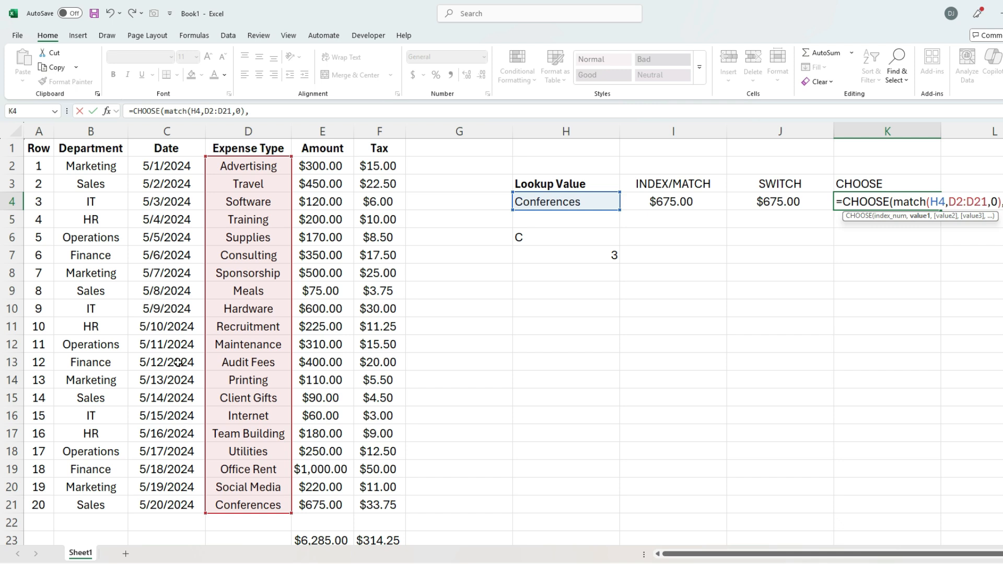
Try the whole range E2:E21 as the value argument of K4's CHOOSE formula and remove it.
drag(337, 165, 317, 513)
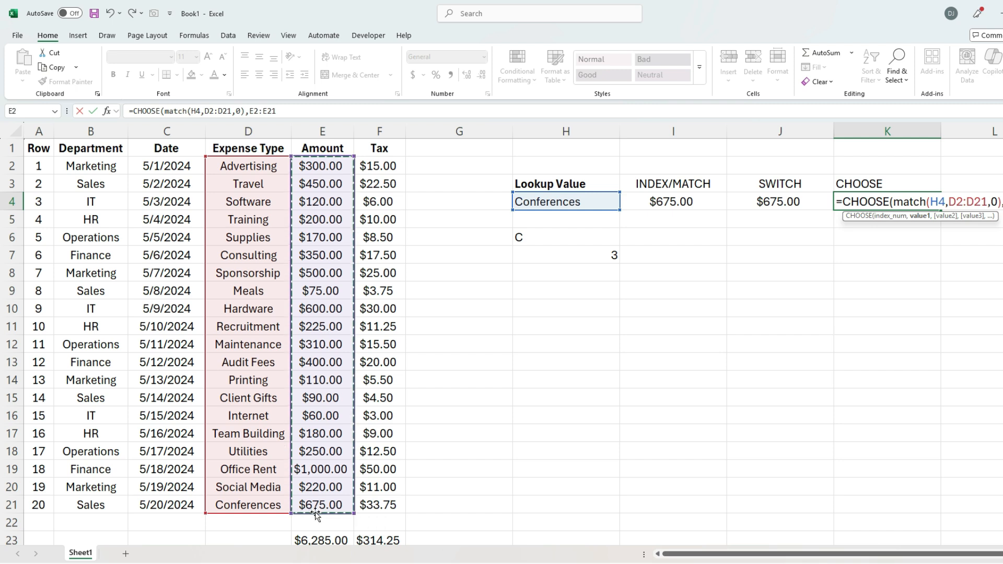
key(Return)
key(Up)
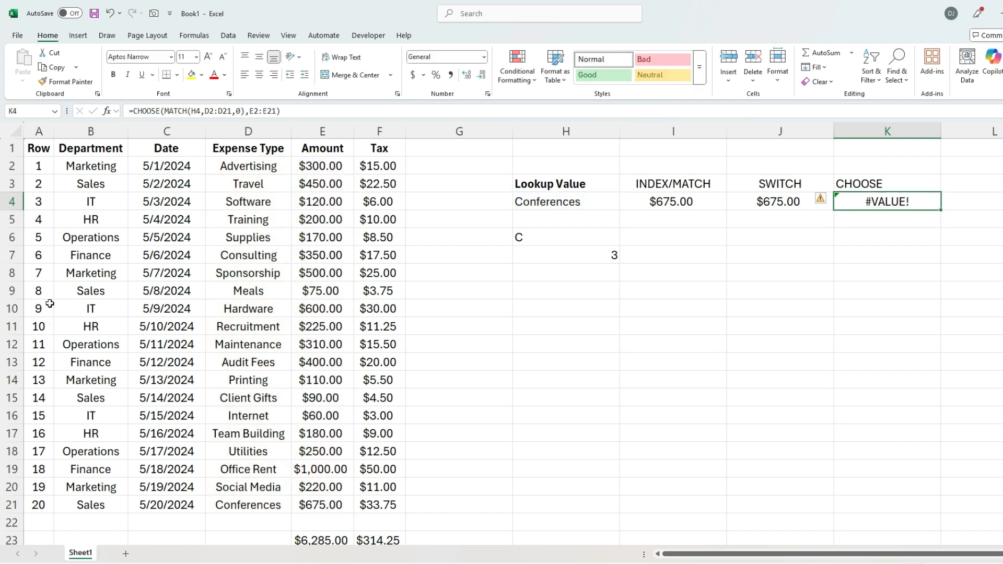
click(250, 111)
drag(250, 111, 280, 111)
key(BackSpace)
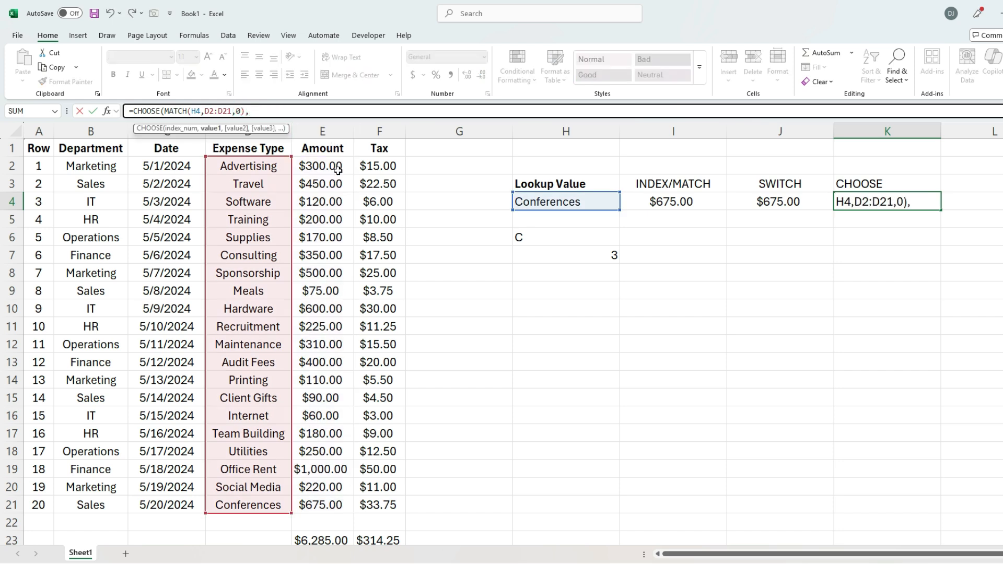
Add each amount cell from E2 to E21 as a separate value in K4's CHOOSE formula and commit the formula.
click(334, 167)
text(,)
click(321, 185)
text(,)
click(322, 201)
text(,)
click(321, 219)
text(,)
click(322, 237)
text(,)
click(321, 255)
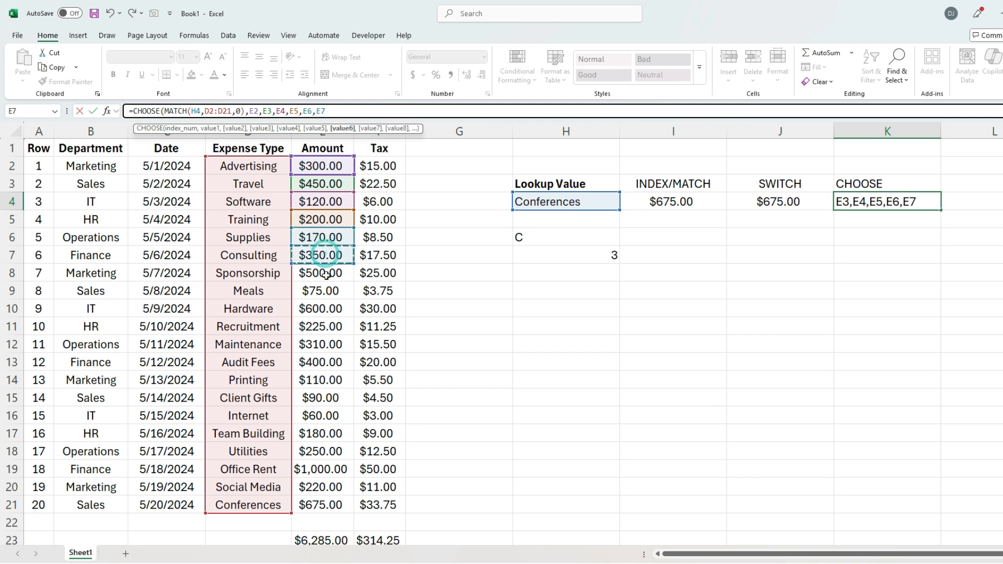
text(,)
click(324, 273)
text(,)
click(324, 291)
text(,)
click(323, 308)
text(,)
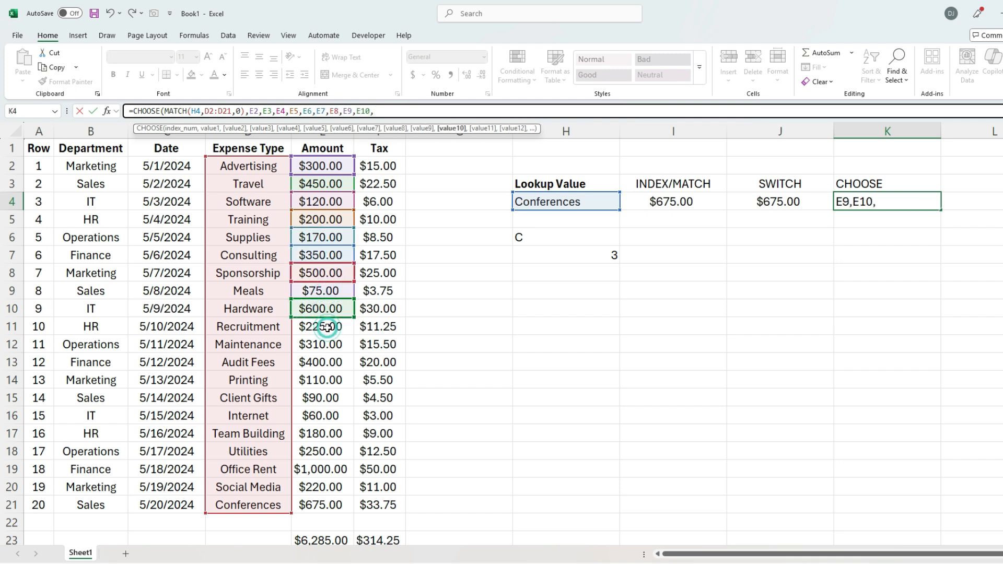
click(327, 328)
text(,)
click(323, 344)
text(,)
click(324, 362)
text(,)
click(324, 380)
text(,)
click(329, 403)
text(,)
click(328, 415)
text(,)
click(328, 434)
text(,)
click(328, 451)
text(,)
click(327, 469)
text(,)
click(328, 487)
text(,)
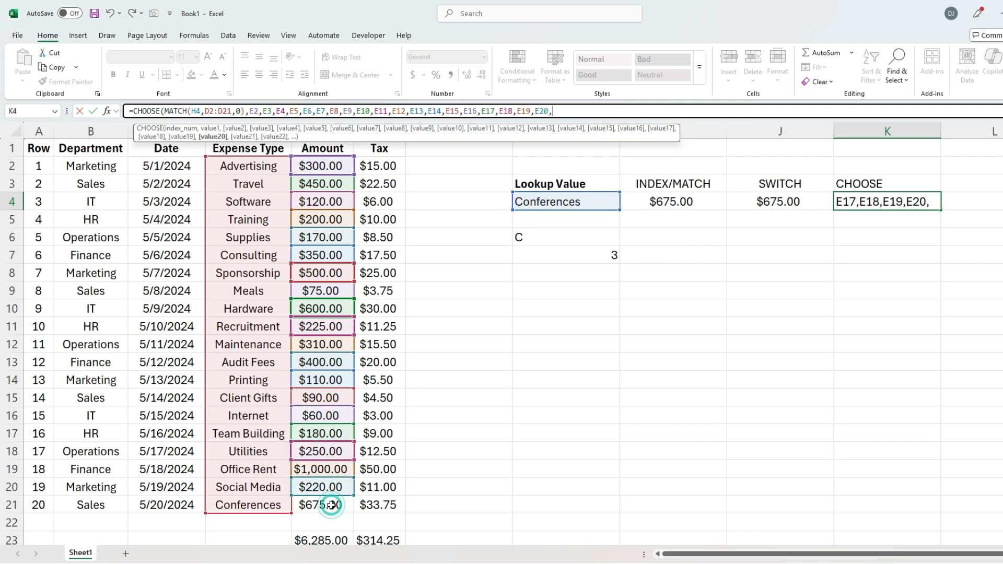
click(332, 505)
text())
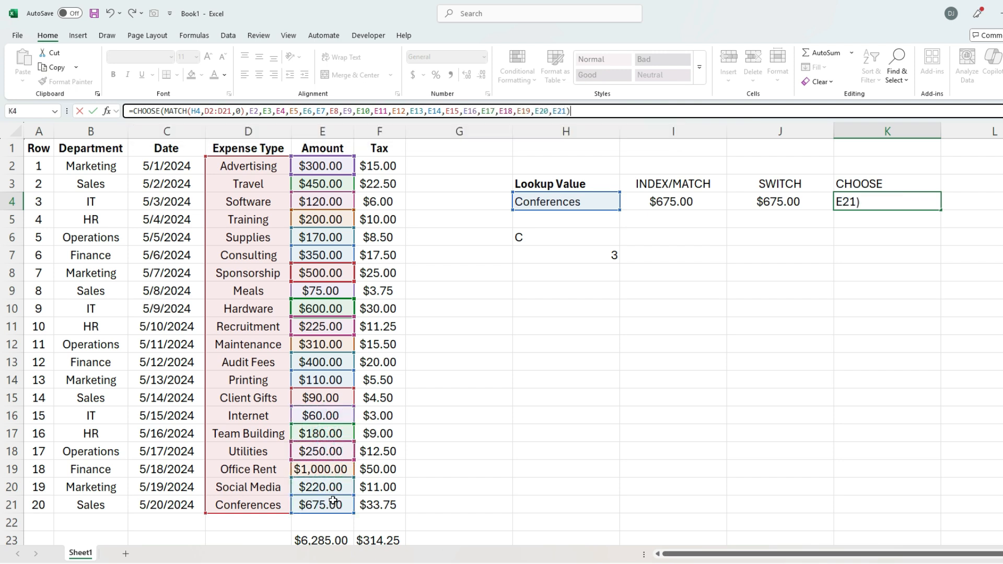
key(Return)
key(Up)
Copy the cell formatting of J4 to K4.
click(779, 203)
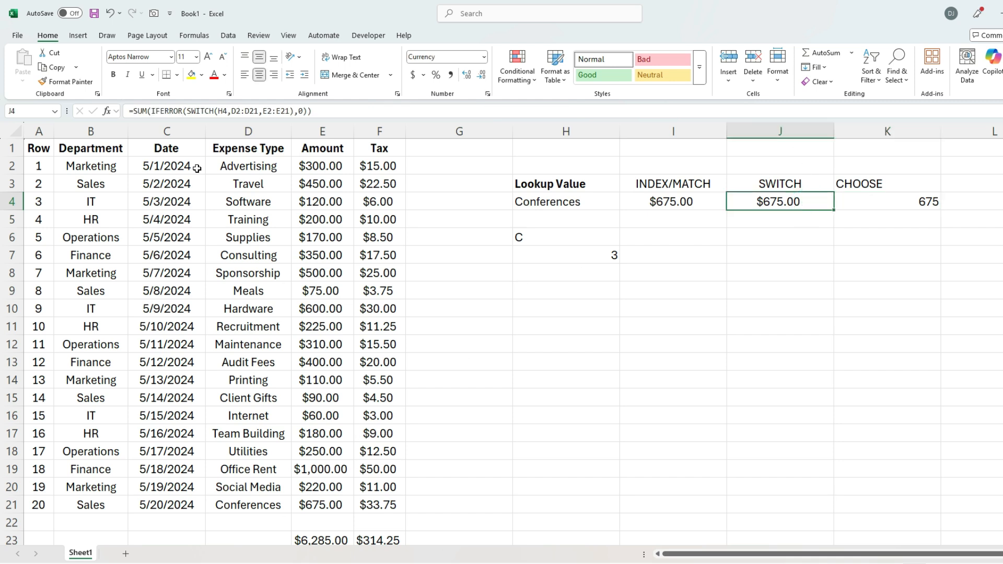
click(66, 81)
click(887, 201)
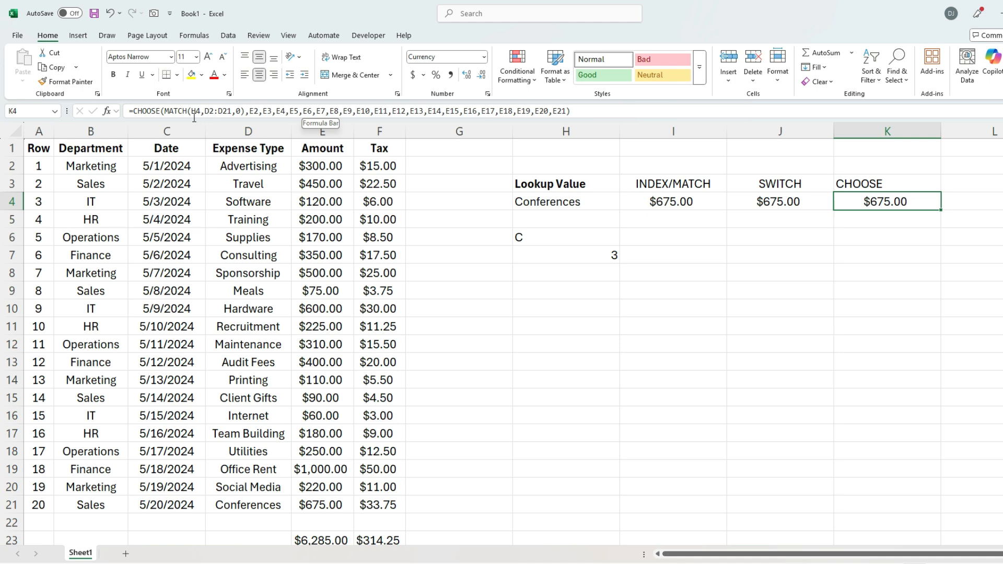
Inspect the first value arguments of K4's CHOOSE formula without changing it.
click(262, 111)
click(263, 110)
click(289, 110)
key(ctrl+Return)
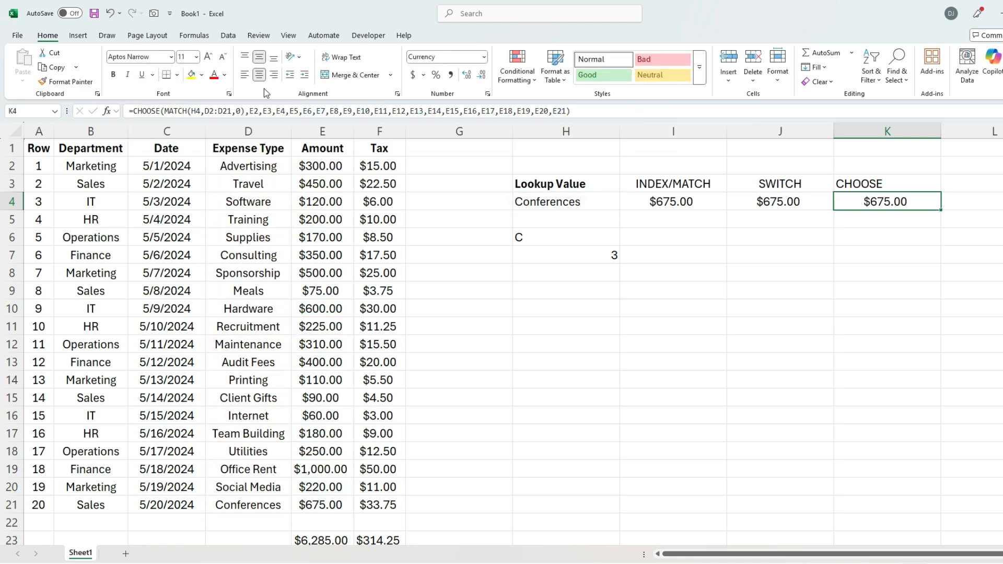
Step through K4's formula with Evaluate Formula until its MATCH part is resolved, and close the evaluation.
click(204, 38)
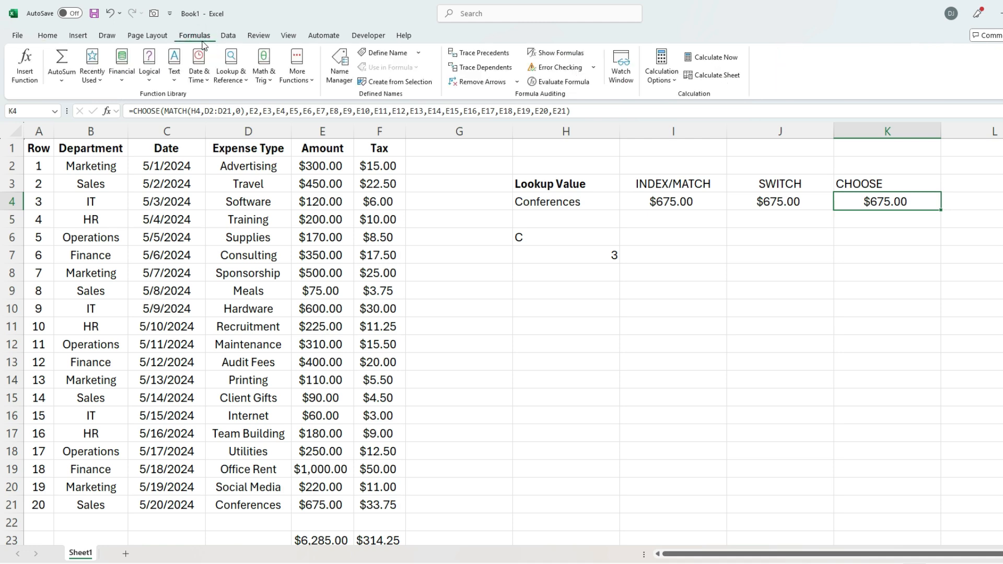
click(563, 77)
drag(202, 261, 606, 256)
click(593, 385)
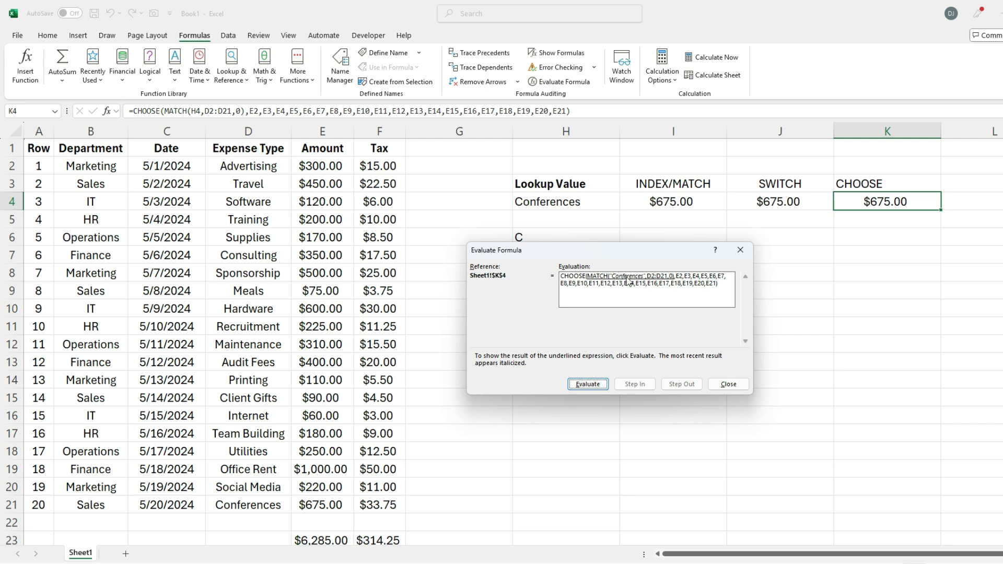
click(587, 384)
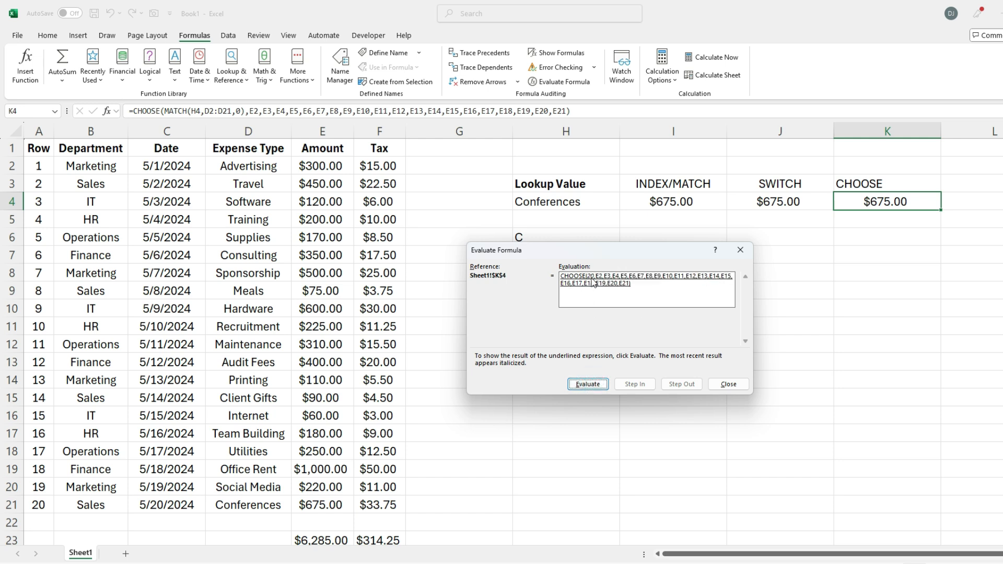
key(Escape)
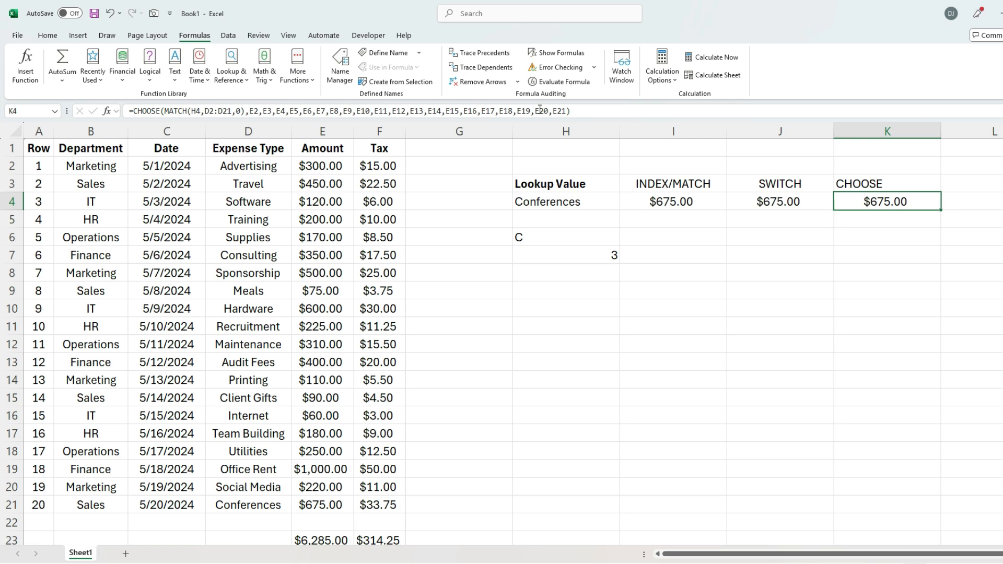
Inspect the last two value arguments of K4's CHOOSE formula without changing it.
click(540, 110)
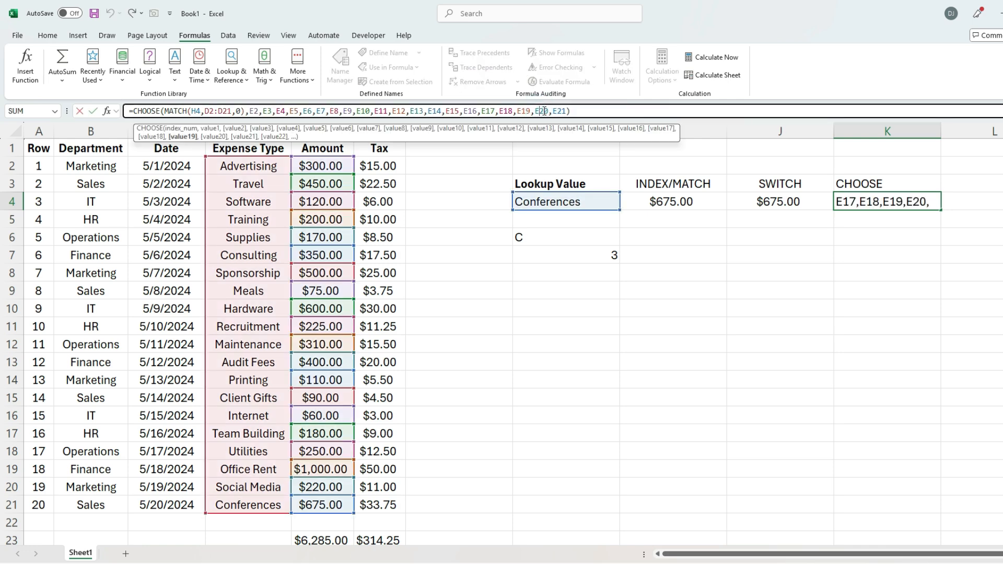
click(557, 111)
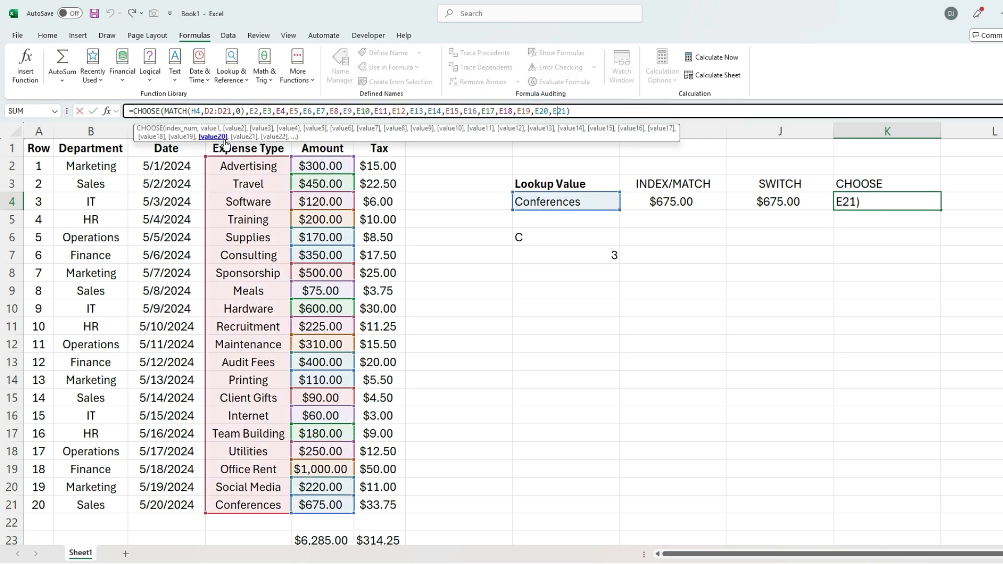
key(ctrl+Return)
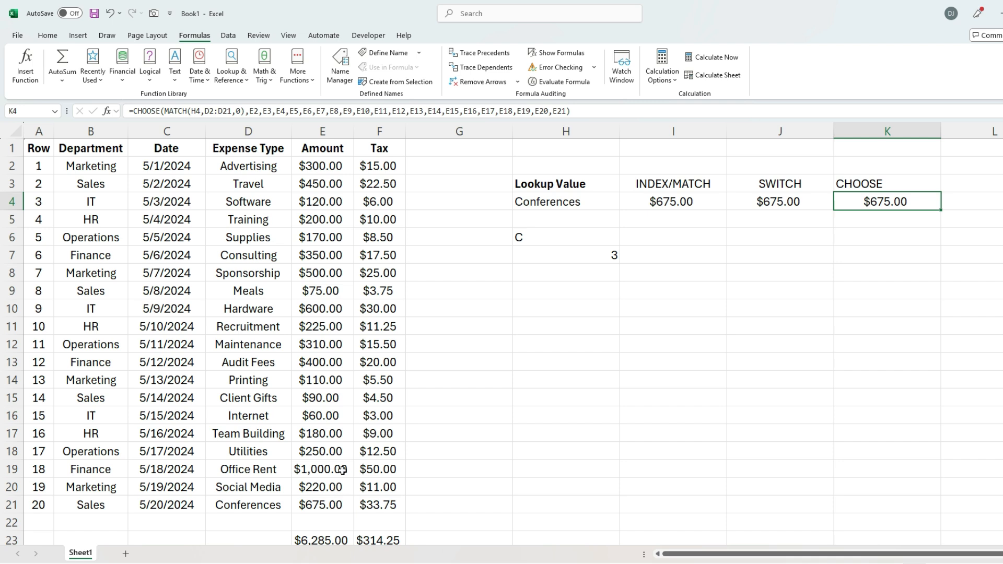
Center the CHOOSE heading in K3 and clear the demo entries in H6 and H7.
key(Up)
click(47, 36)
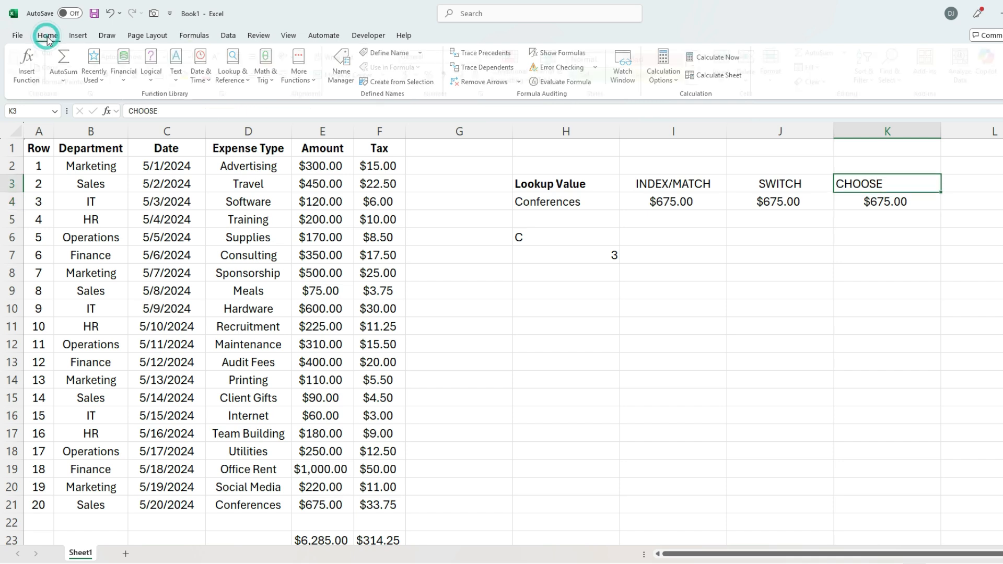
click(259, 75)
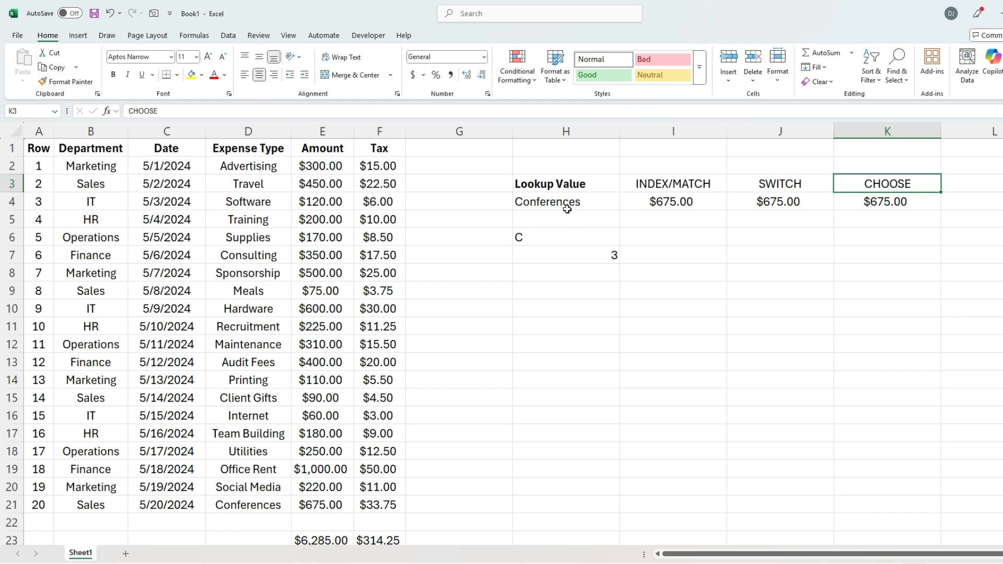
click(598, 240)
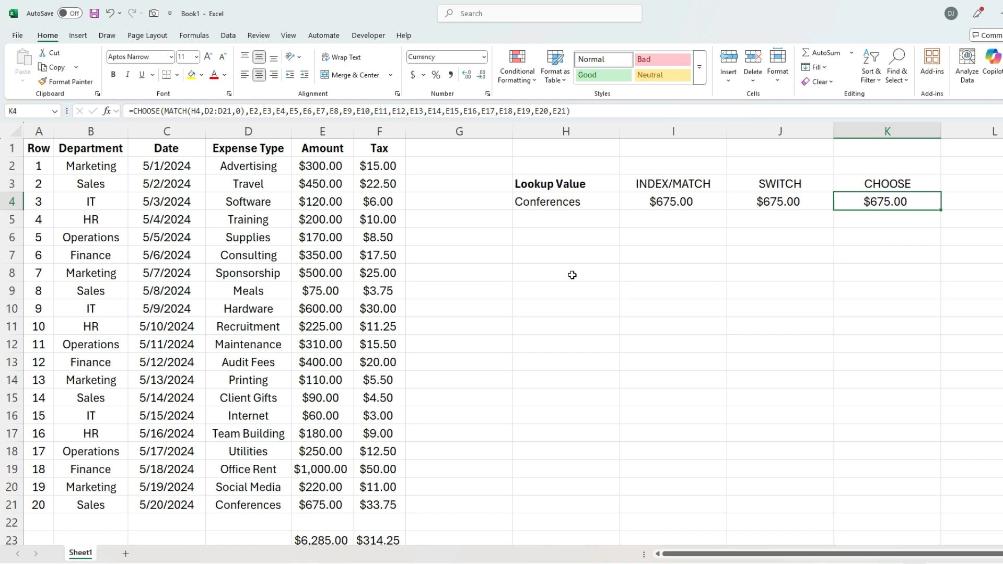
Enter the label Sum in cell H6, below the lookup value.
click(560, 237)
text(Sum)
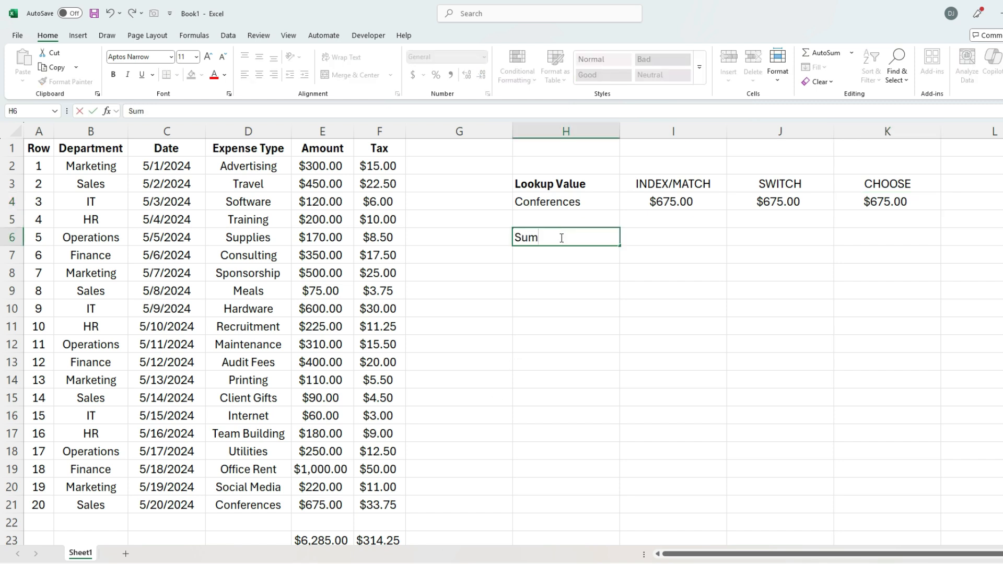
key(Return)
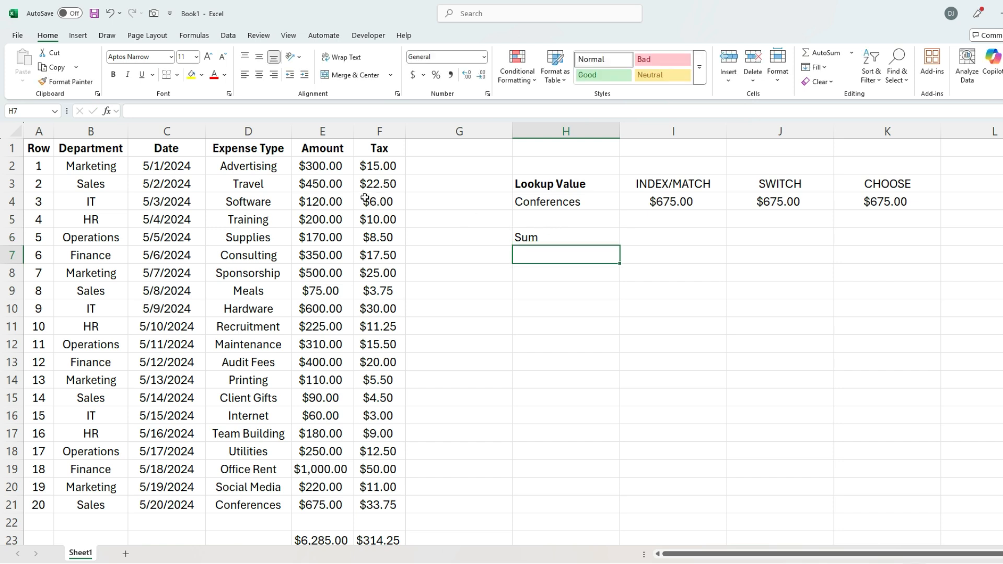
Enter Column in H9 and Amount in H10, and make the Sum label in H6 bold.
key(Return)
key(Return)
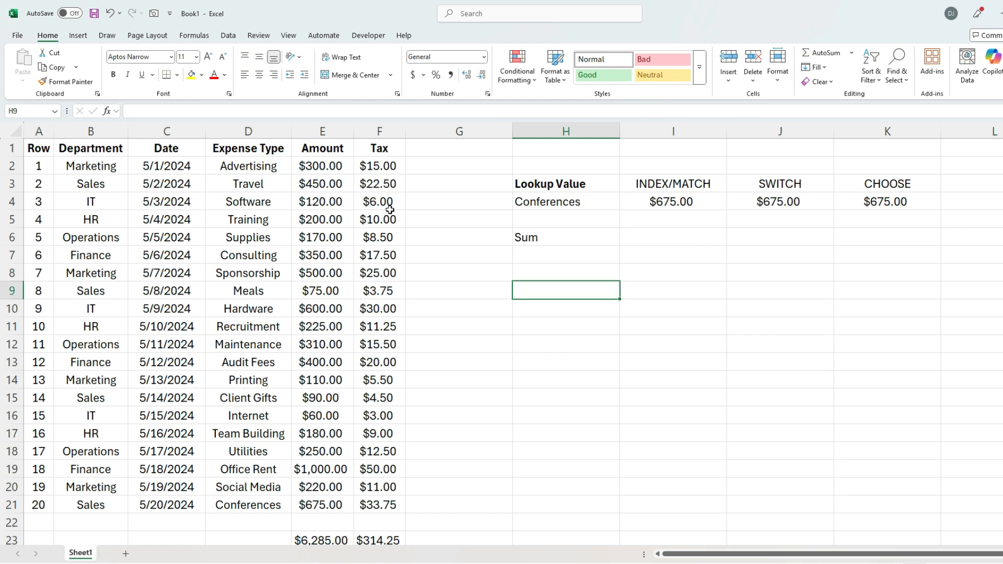
text(Column)
key(Return)
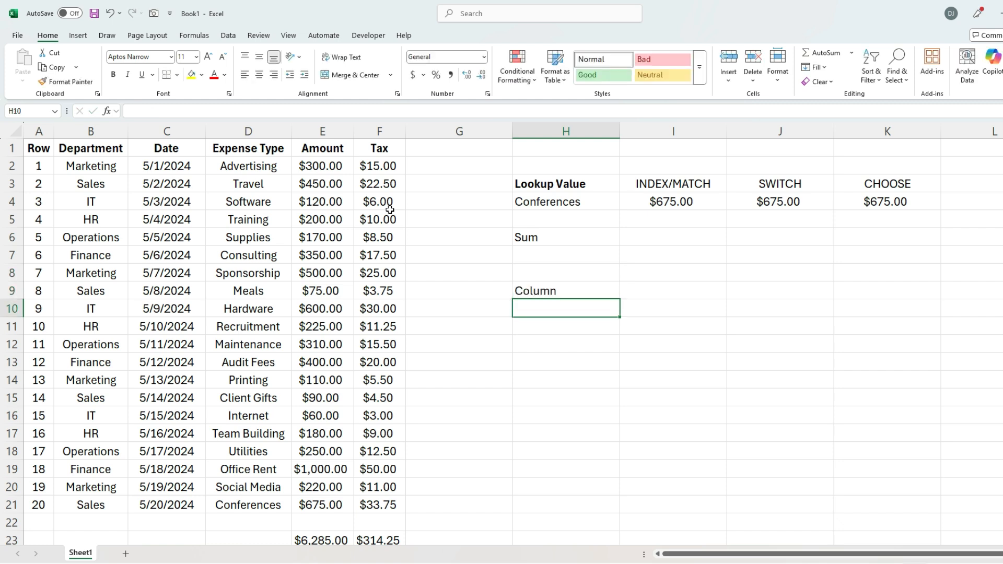
text(Amount)
key(Return)
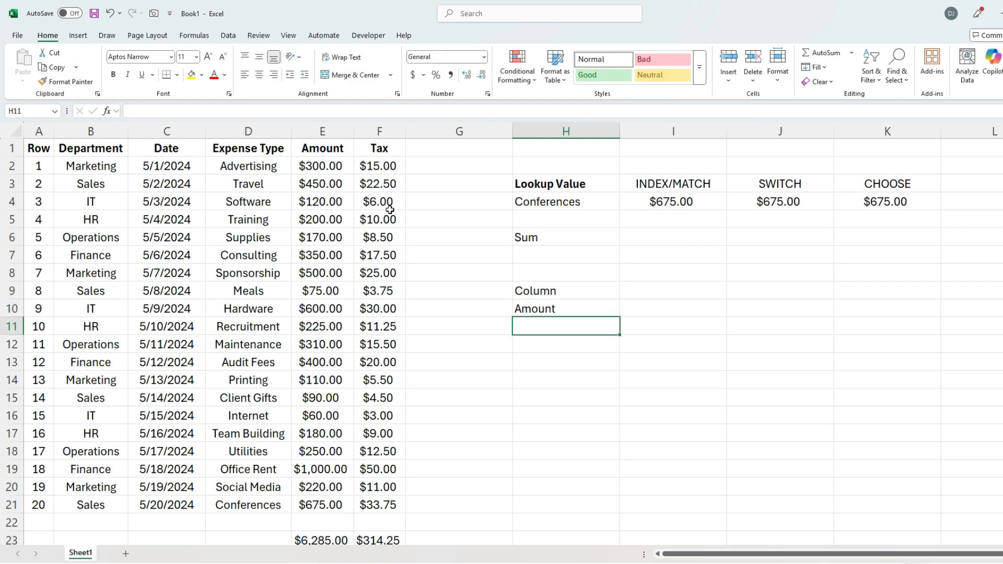
click(606, 236)
key(ctrl+b)
Start a formula in I6 with INDEX around an OFFSET that uses A2:A21 as reference and 0 as rows.
click(665, 233)
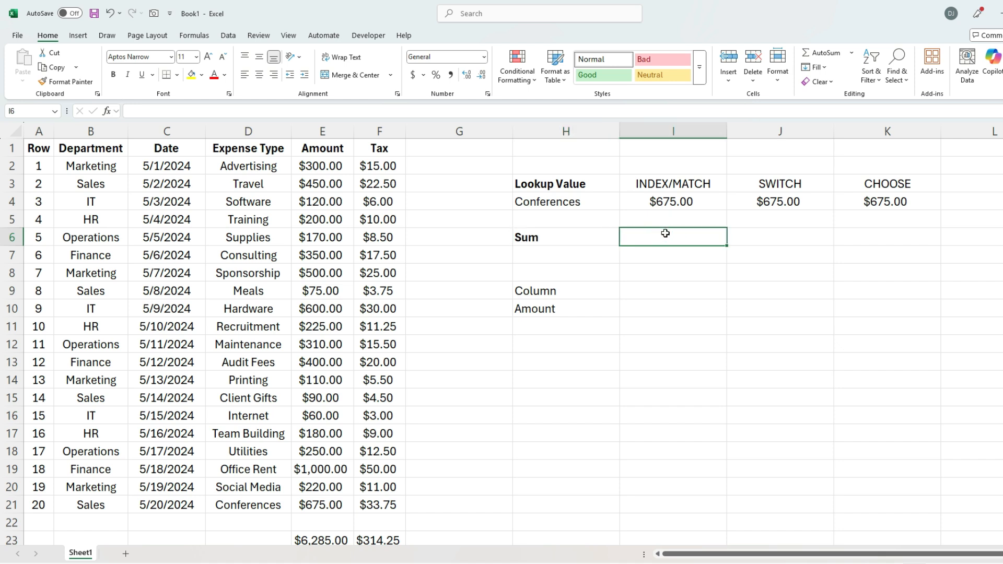
text(=index()
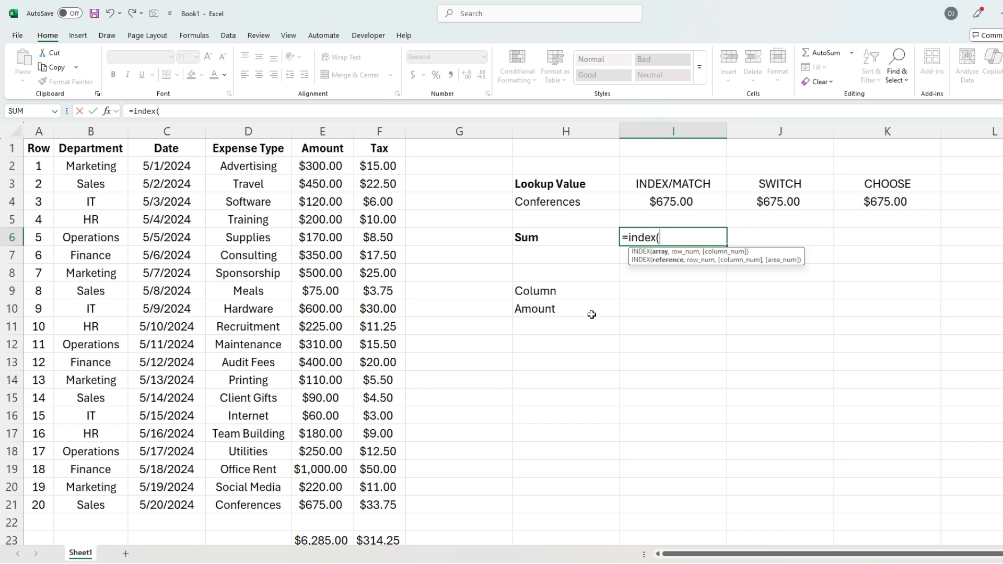
text(offset()
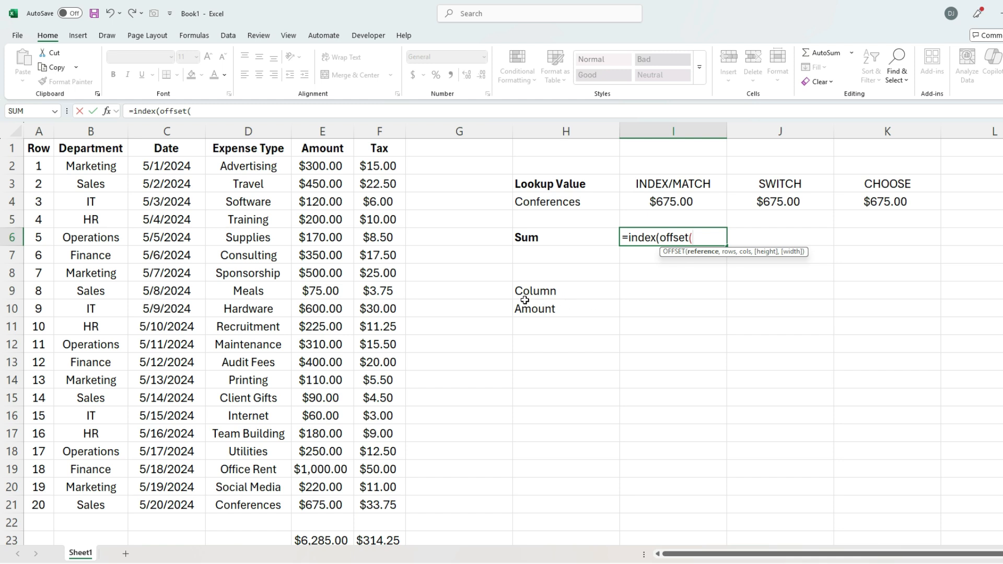
drag(42, 168, 33, 511)
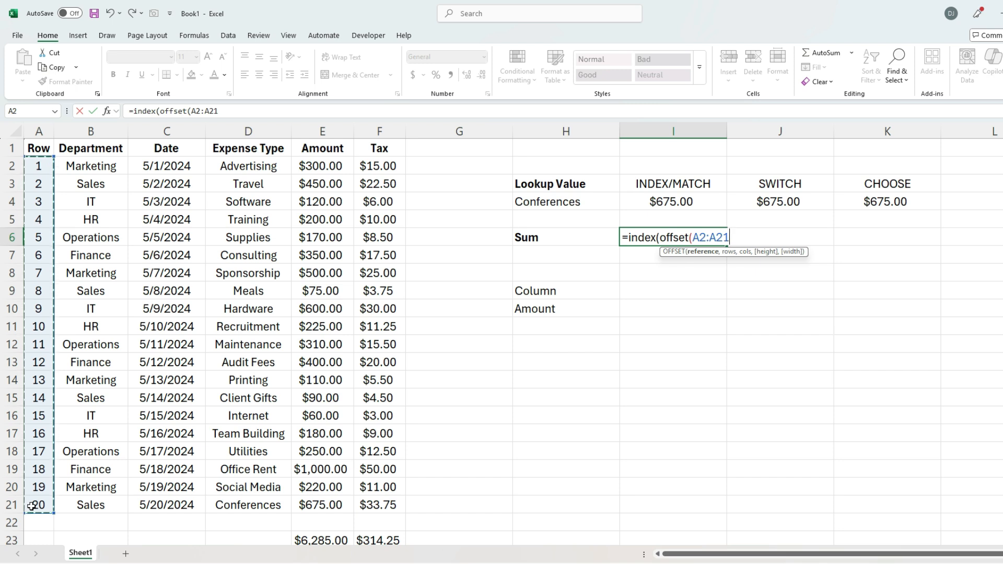
text(,0)
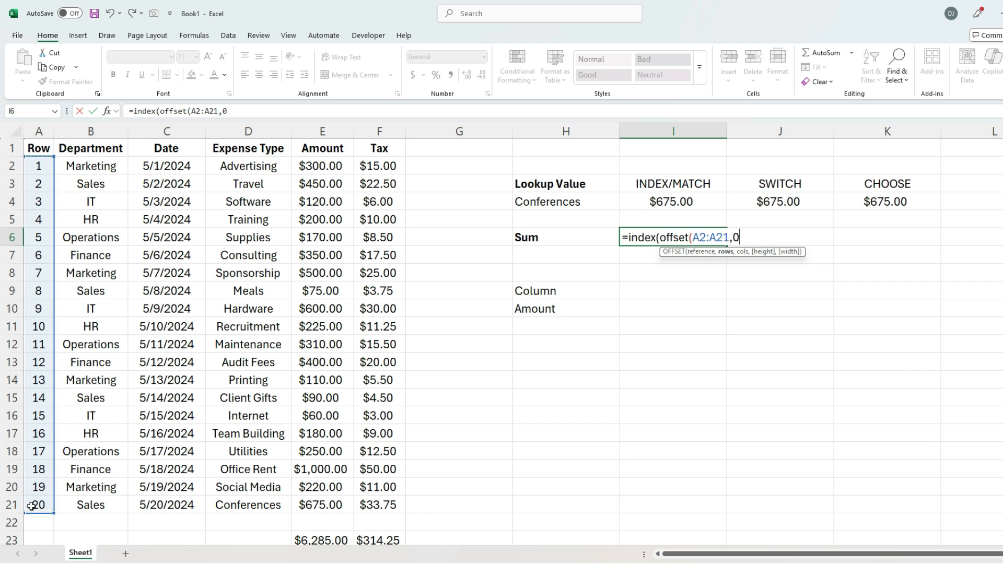
text(,)
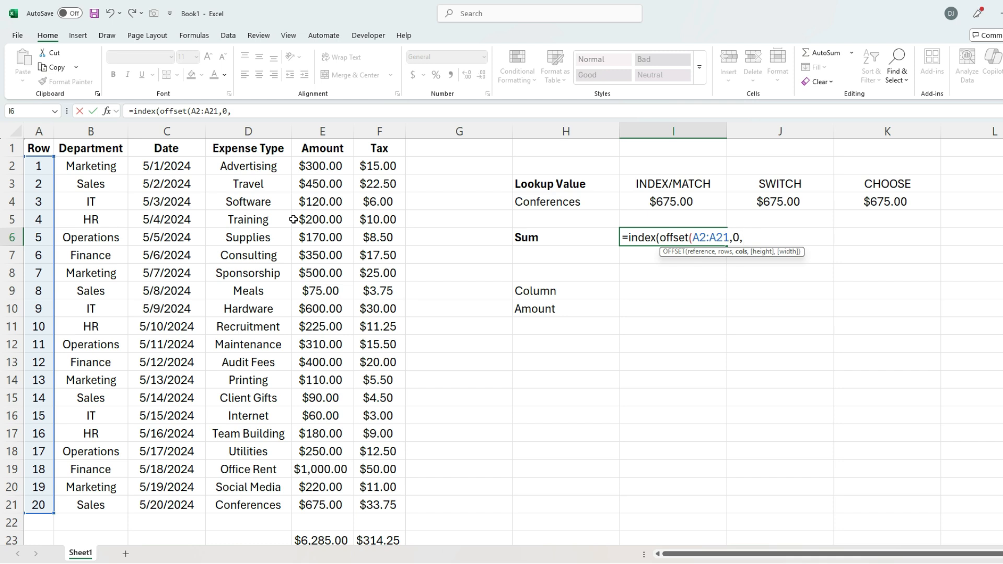
Set the OFFSET's cols argument to an exact MATCH of H10 in the headers B1:F1, with match type 0.
text(MATCH()
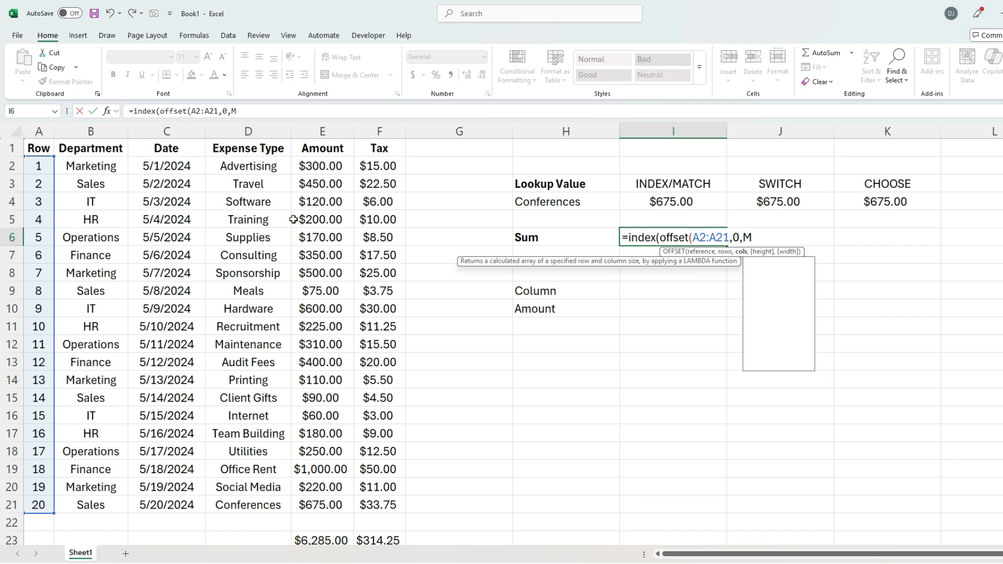
click(585, 305)
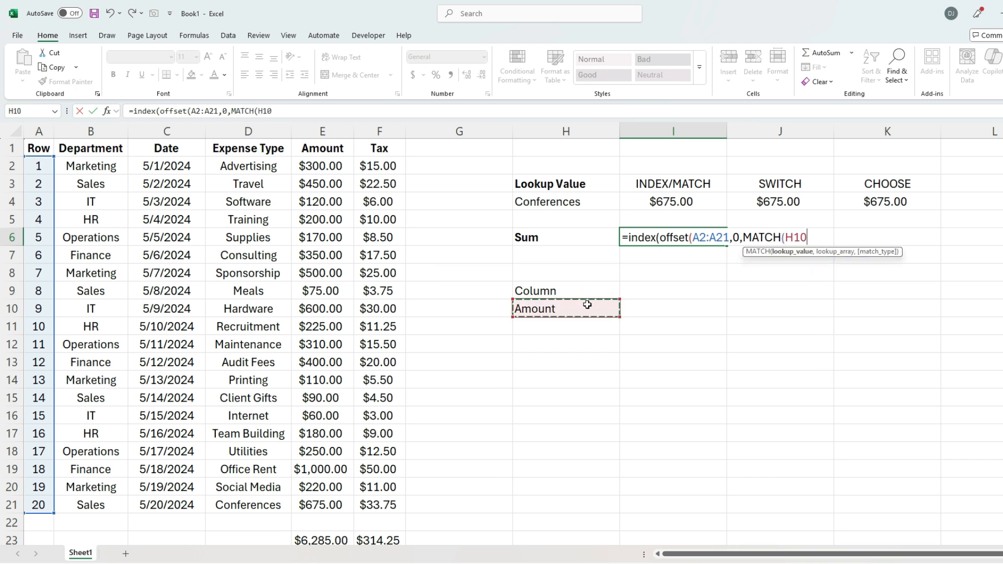
text(,)
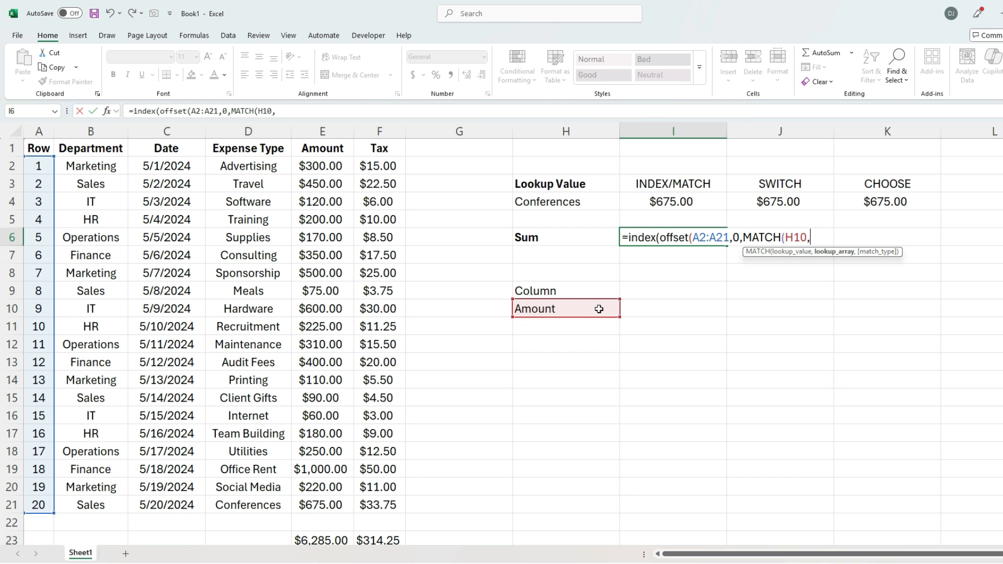
drag(103, 147, 397, 148)
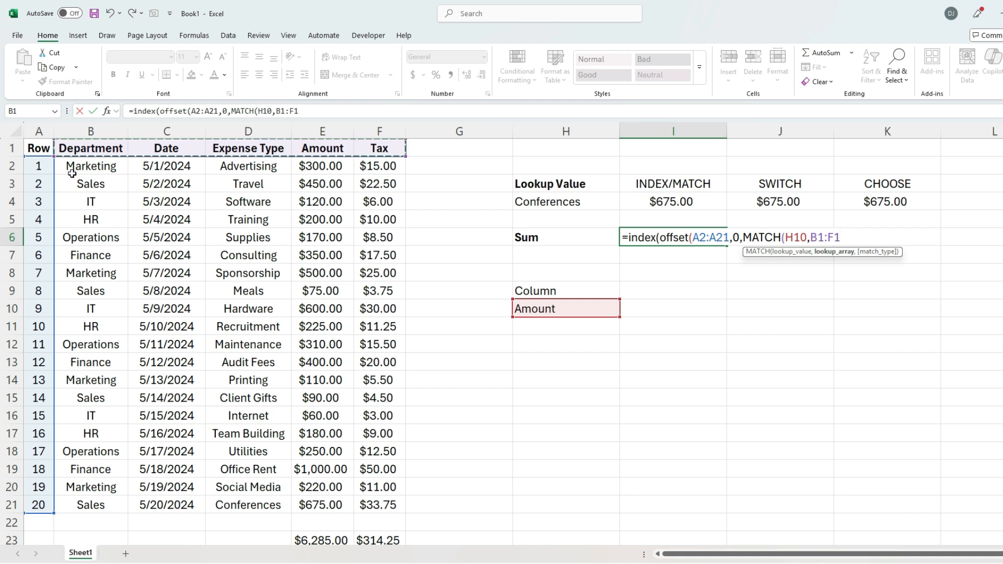
text(,0)
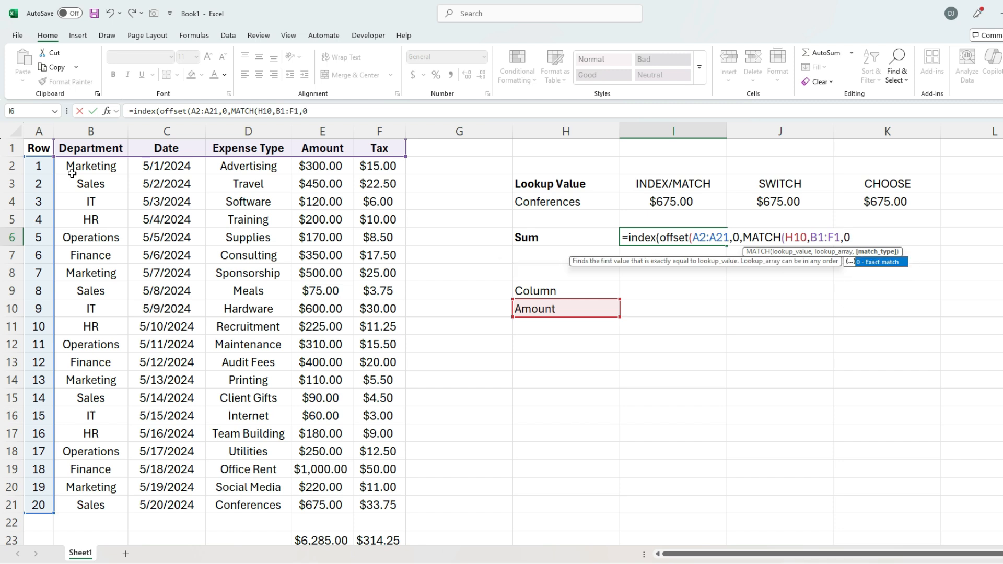
text())
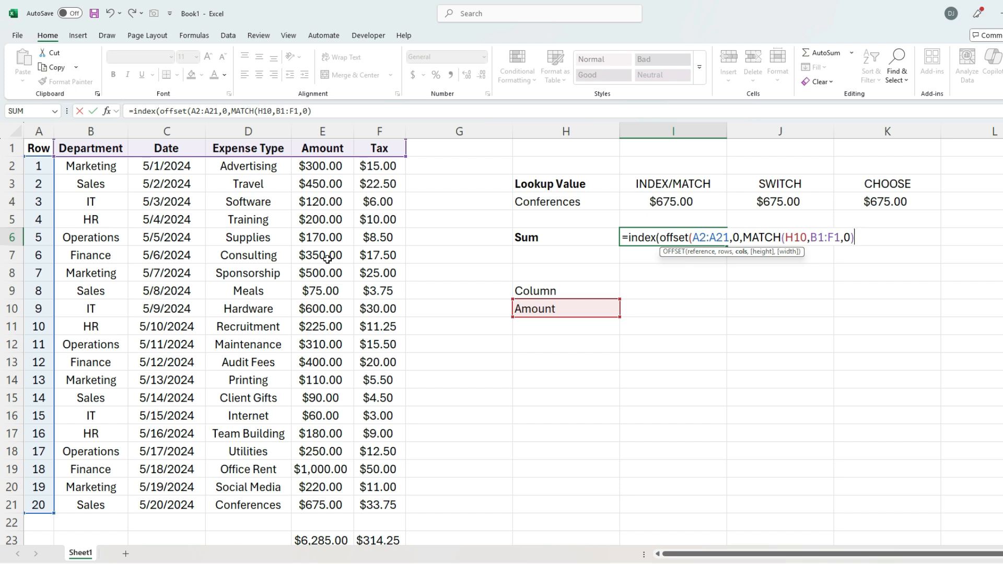
Close the OFFSET, leave INDEX's row and column arguments empty, and commit the formula in I6.
text())
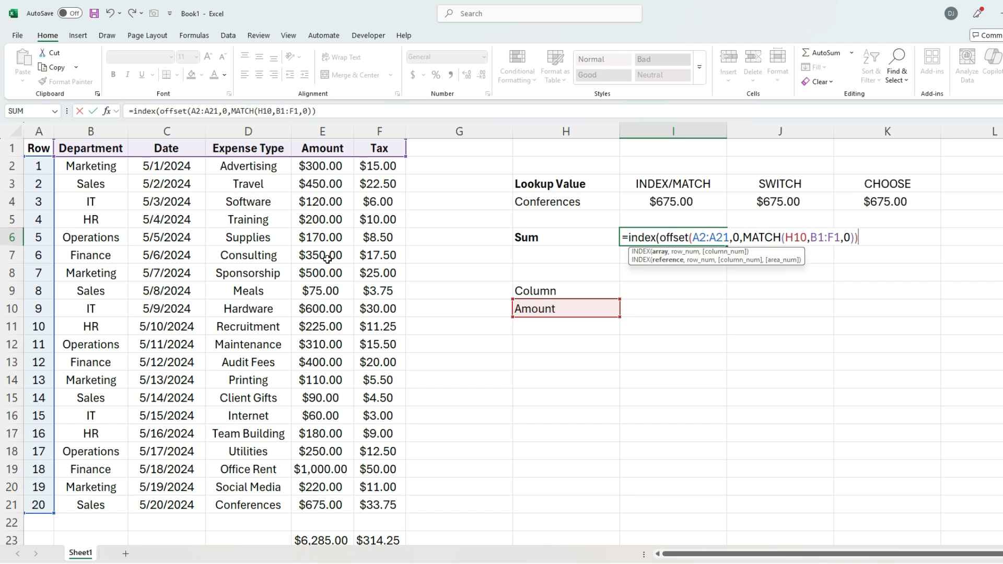
text(,,))
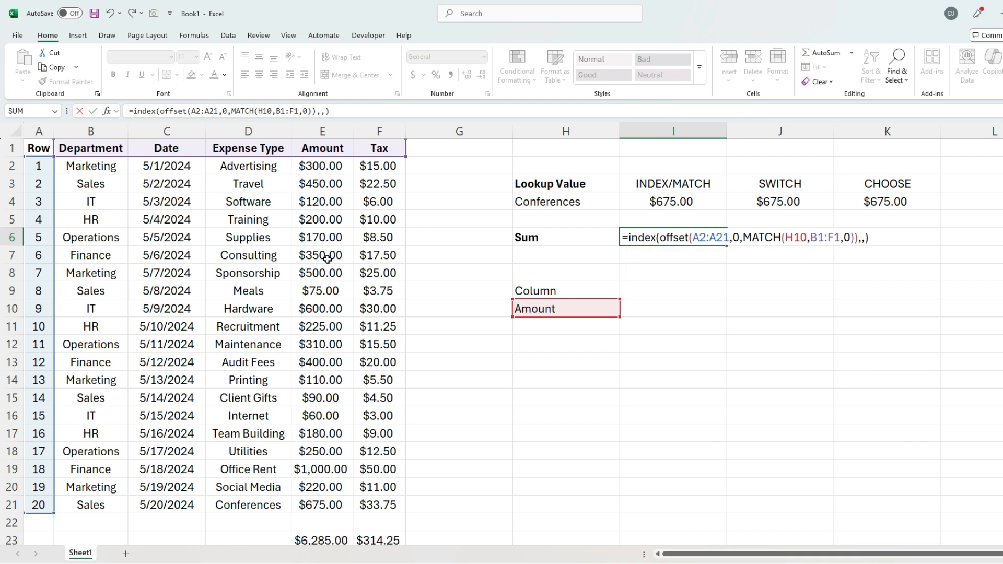
key(Return)
key(Up)
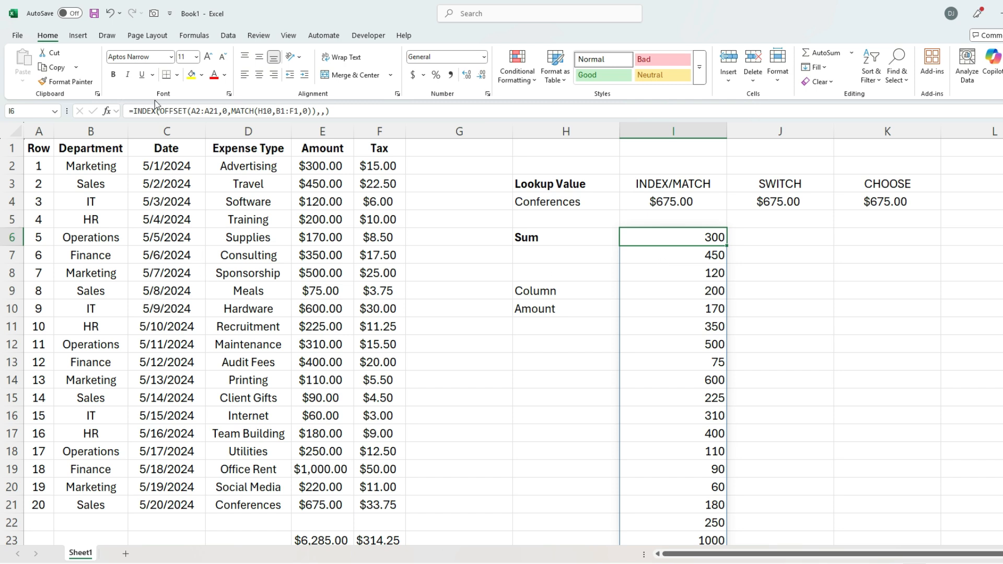
Wrap the INDEX formula in I6 in a SUM function and commit it.
click(132, 113)
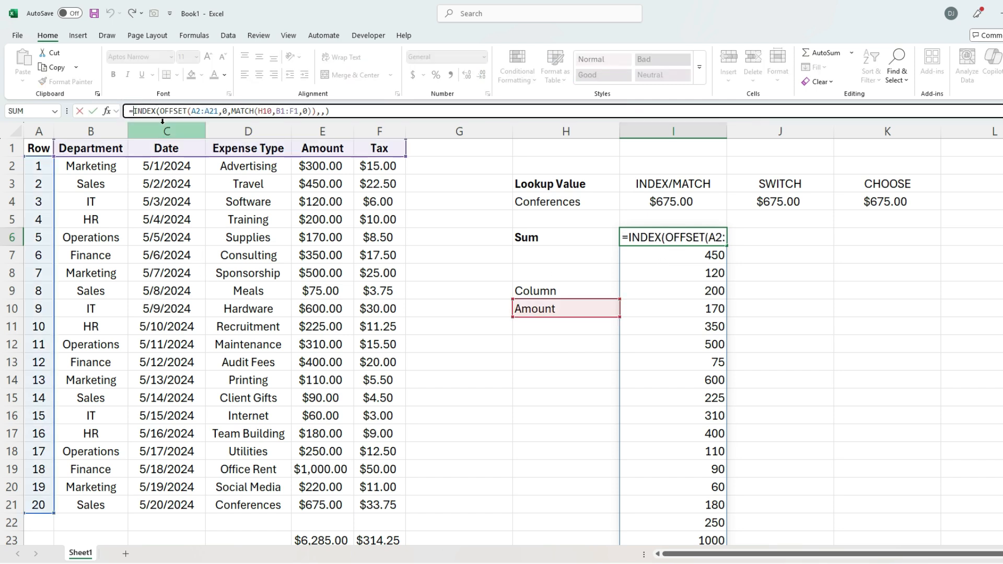
text(SUM()
key(End)
text())
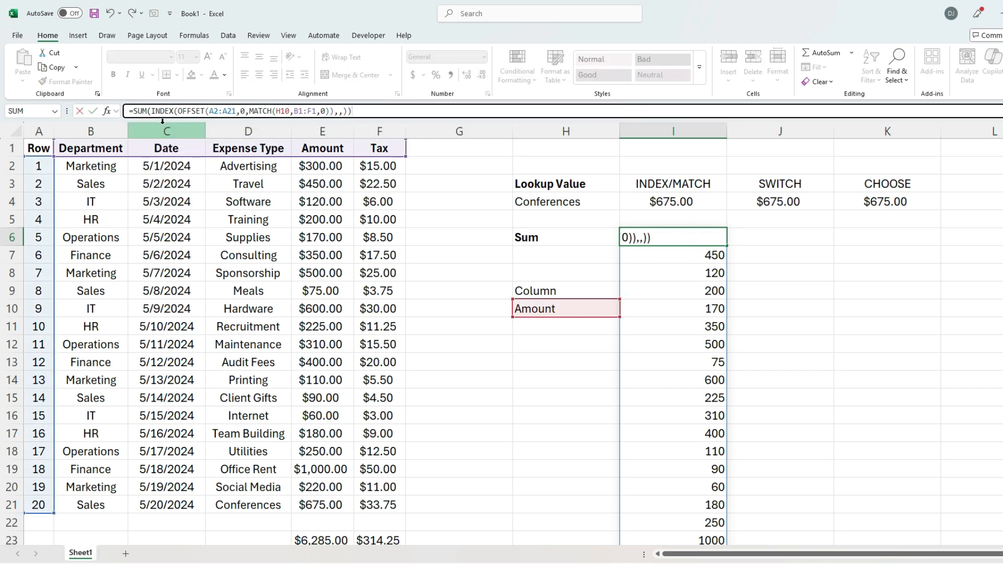
key(Return)
key(Up)
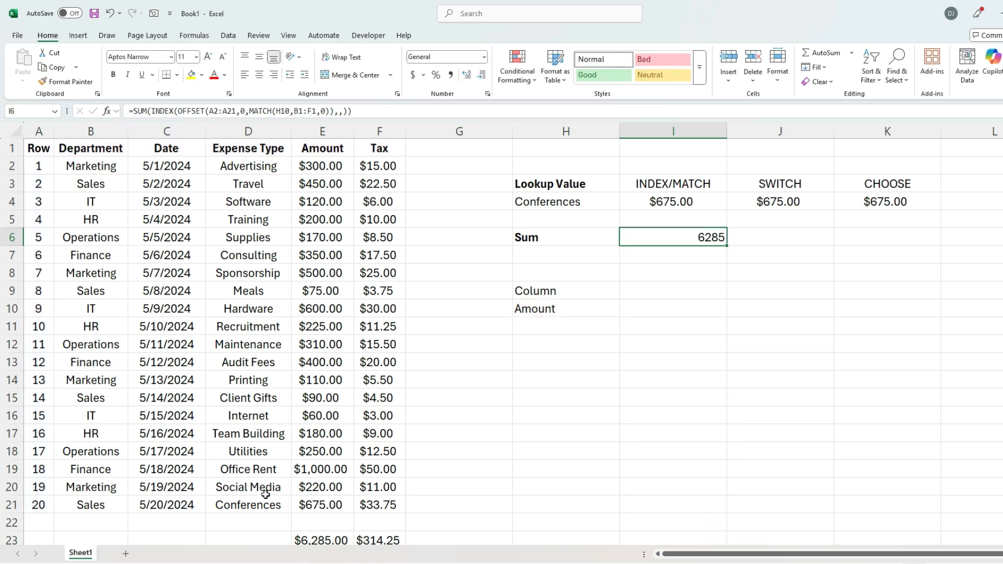
Copy the cell formatting of the amount total in E23 to I6.
click(321, 537)
scroll(393, 455, down, 1)
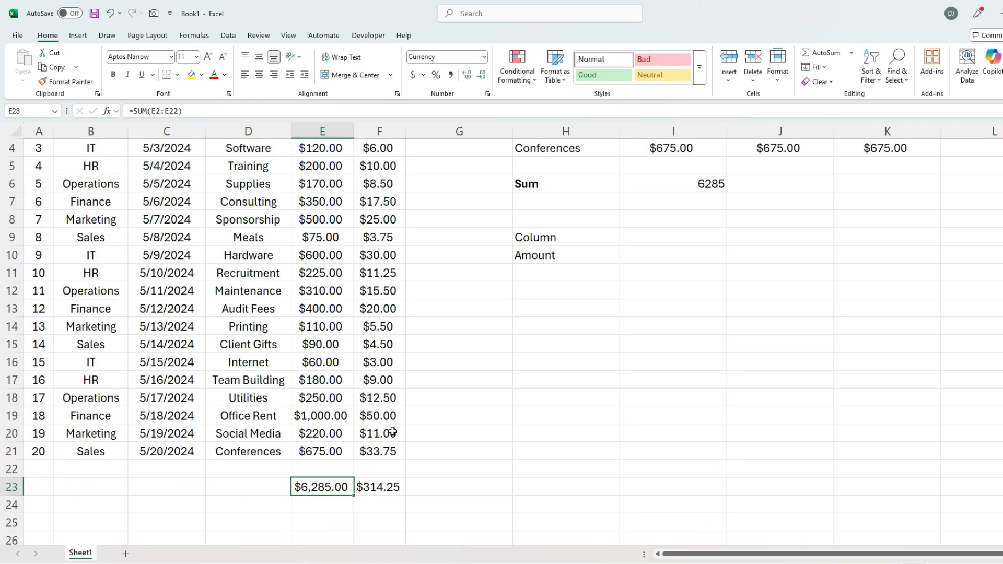
click(66, 81)
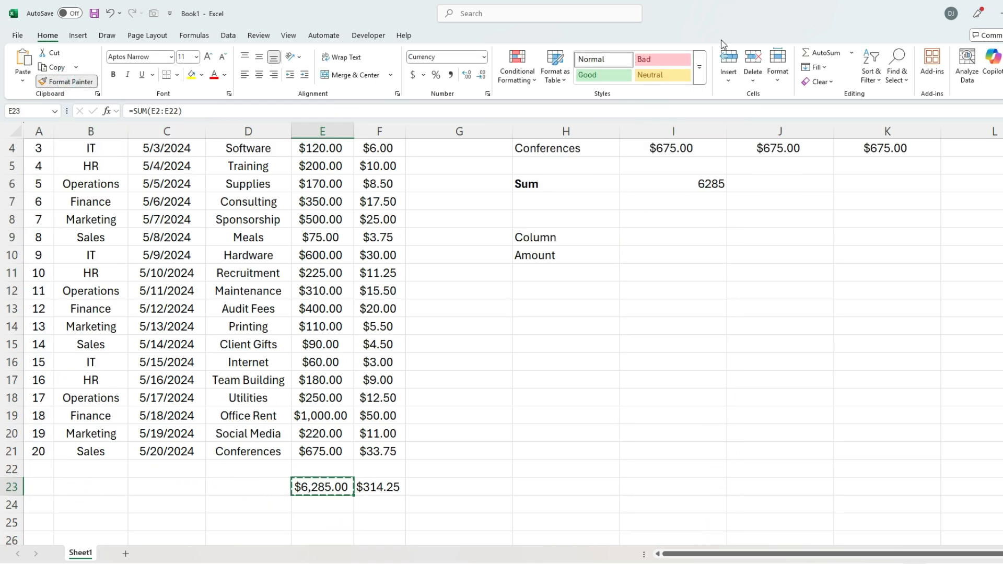
click(708, 184)
scroll(679, 311, up, 1)
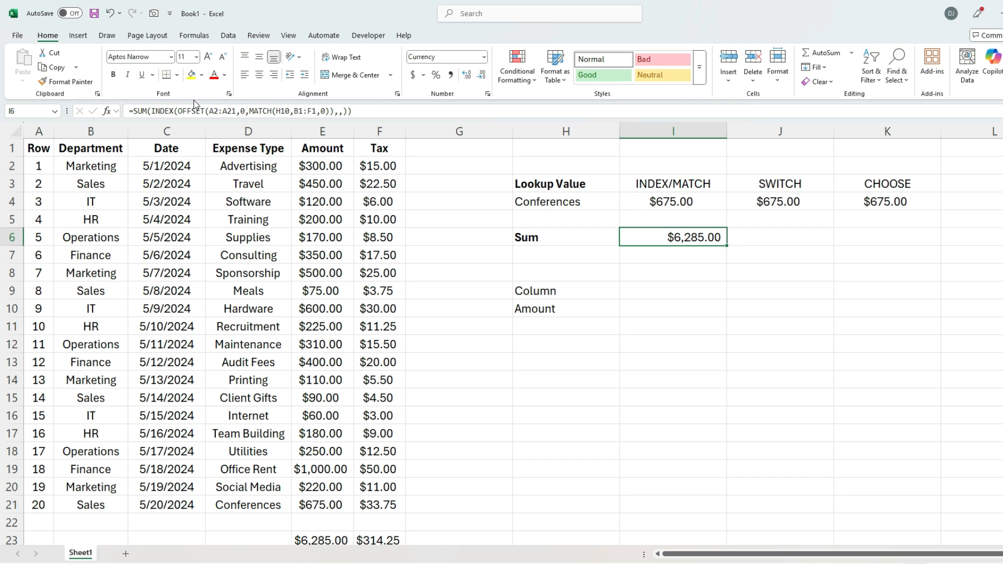
Change the column name in H10 to Tax to test the sum formula.
click(589, 307)
double_click(593, 306)
text(Tax)
key(Return)
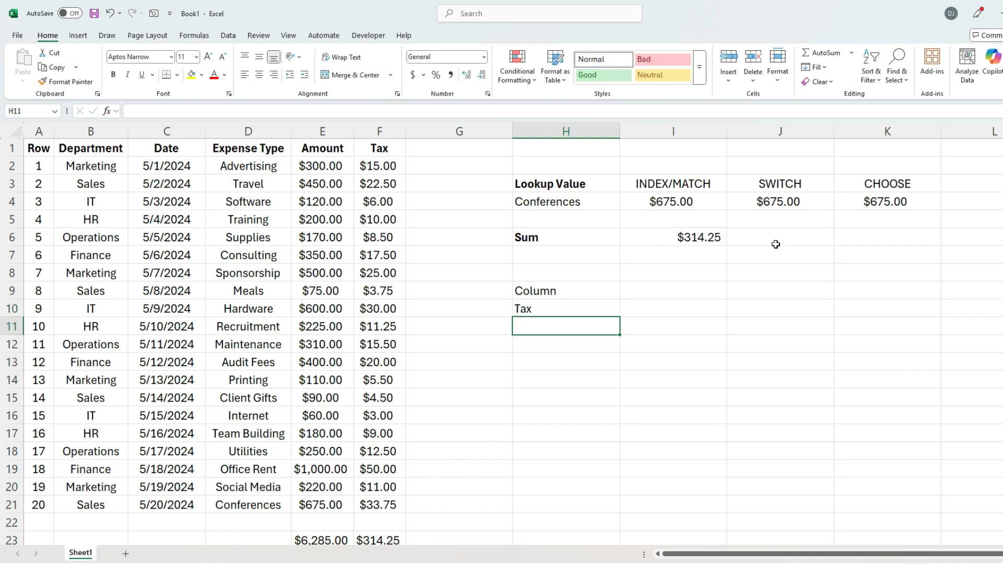
Set the column name in H10 back to Amount.
click(581, 303)
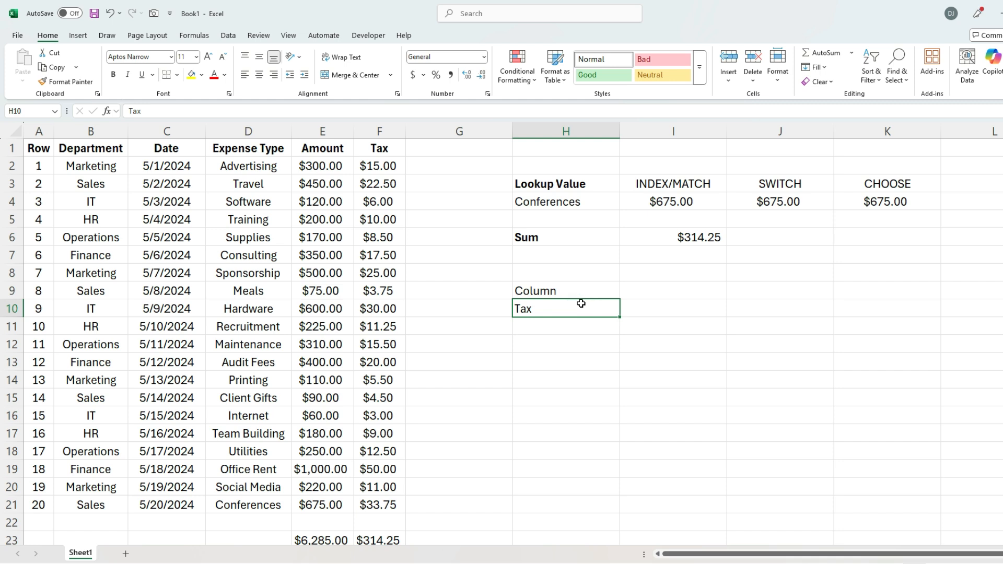
text(Amount)
key(Return)
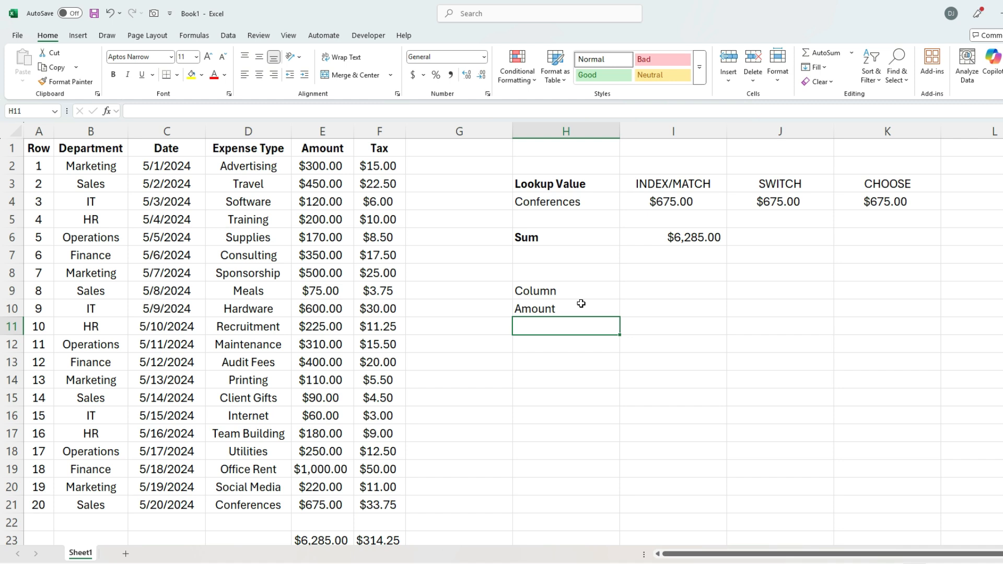
Start a SWITCH formula in J6 that evaluates H10 and returns E2:E21 when it matches the heading in E1.
click(788, 241)
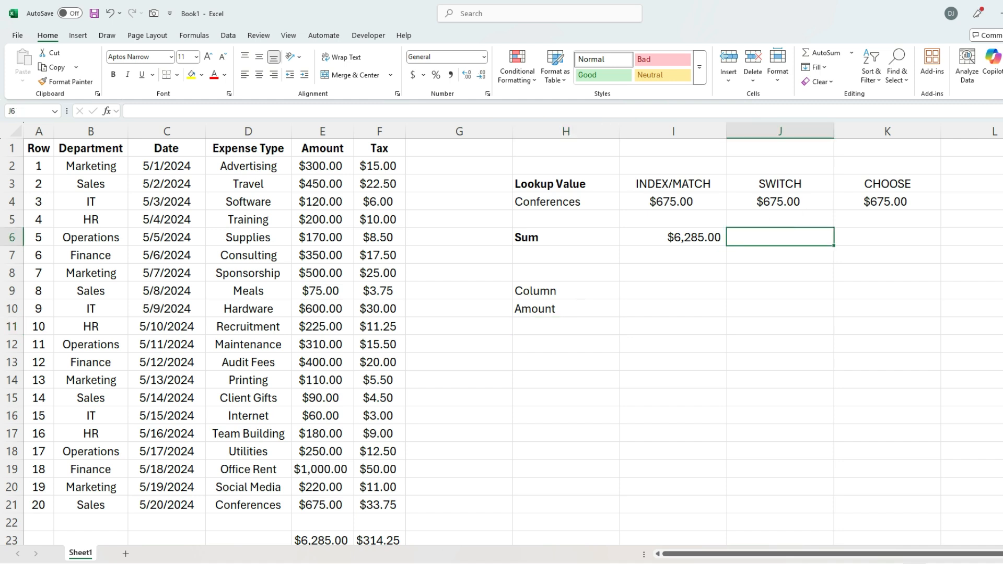
click(765, 243)
text(=switc)
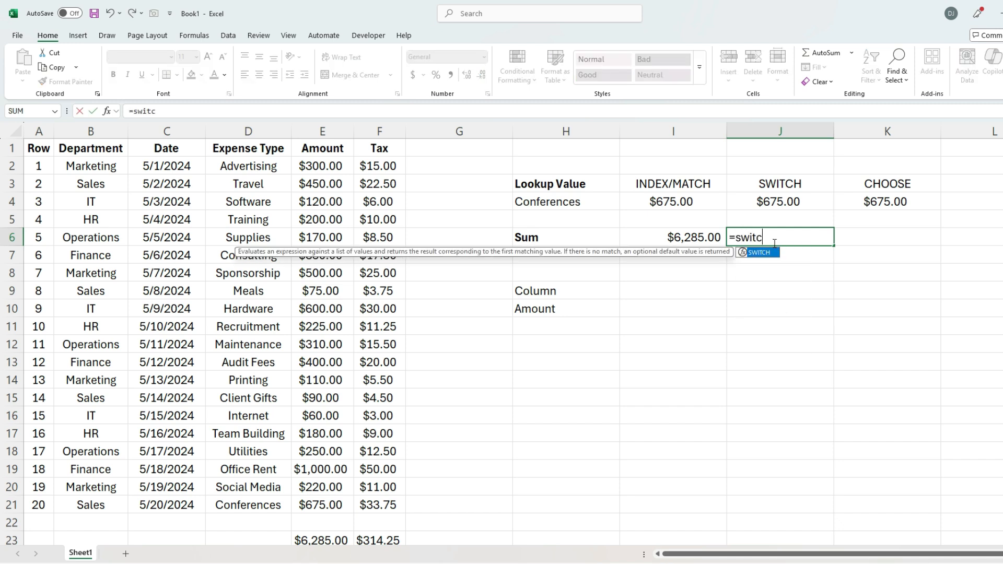
key(Tab)
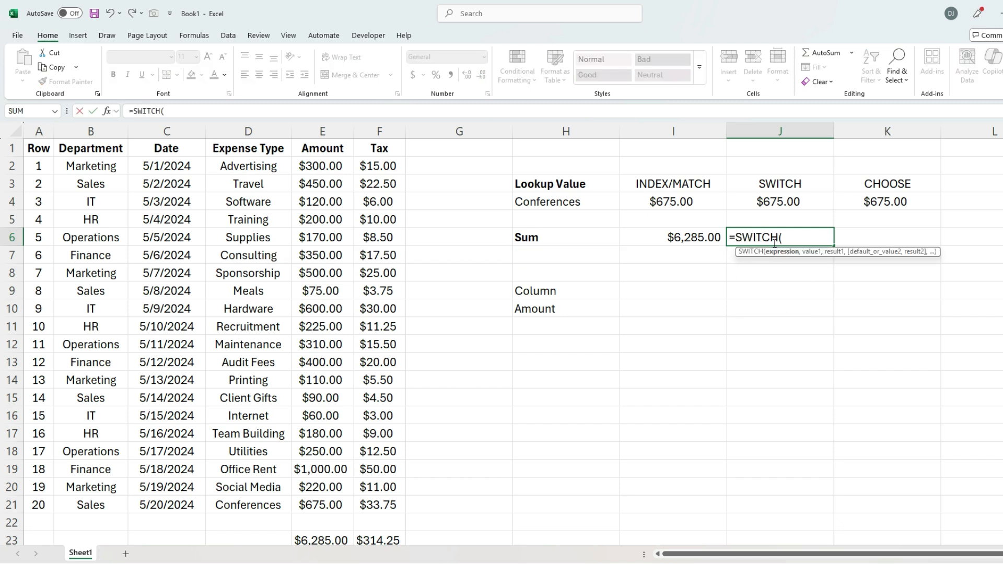
click(547, 312)
text(,)
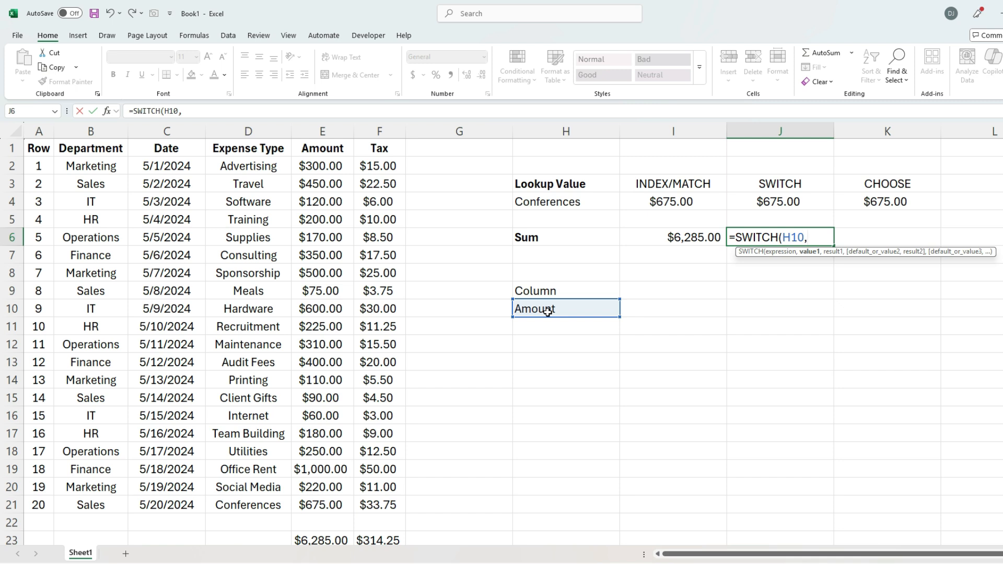
click(329, 152)
text(,)
drag(338, 172, 324, 509)
Add F1 with result range F2:F21 as the second pair of the SWITCH formula and commit it.
text(,)
click(382, 150)
text(,)
drag(384, 166, 390, 504)
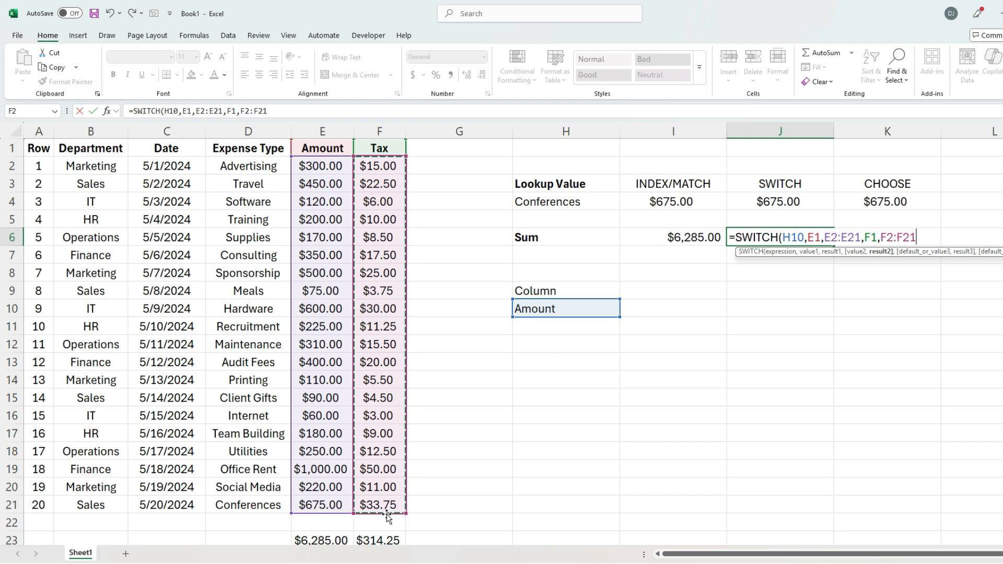
text())
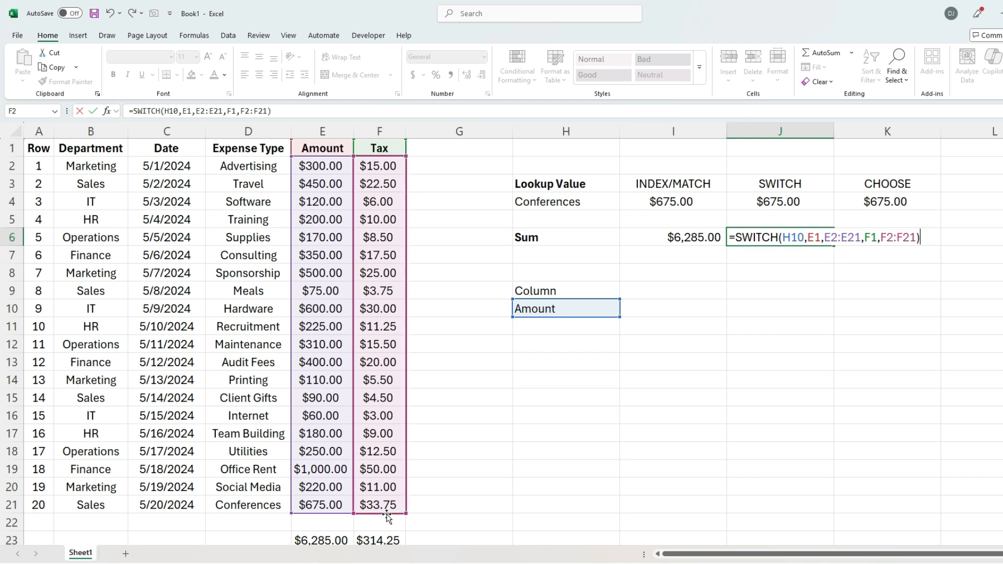
key(Return)
key(Up)
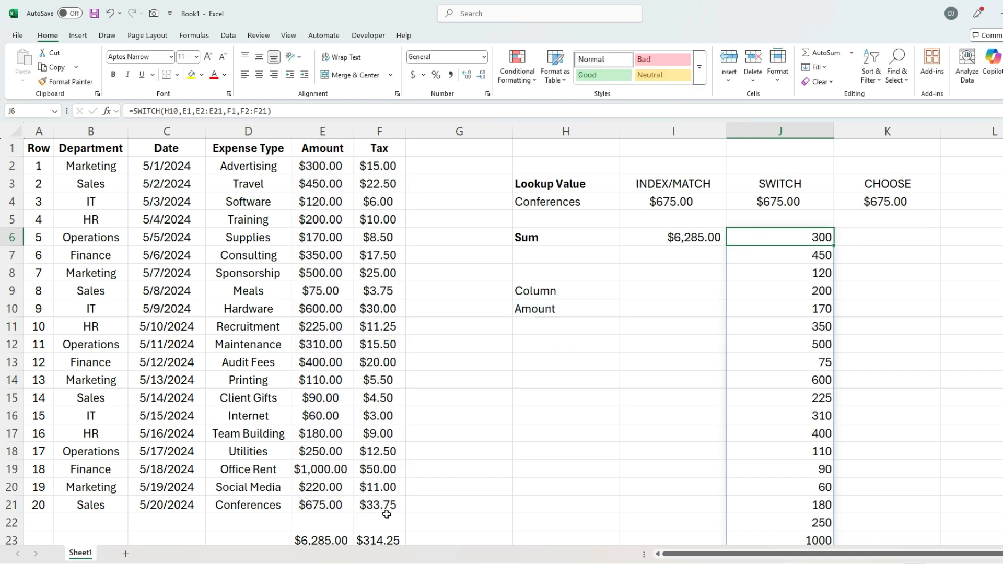
Change the column name in H10 to Tax to test the SWITCH formula.
click(582, 311)
text(Tax)
key(Return)
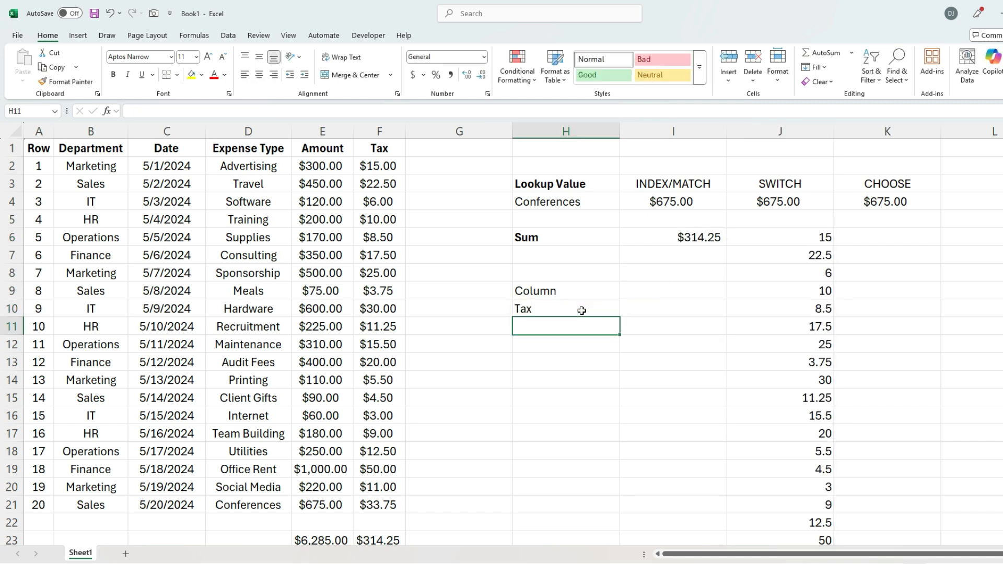
Wrap the SWITCH formula in J6 in a SUM function and commit it.
click(817, 236)
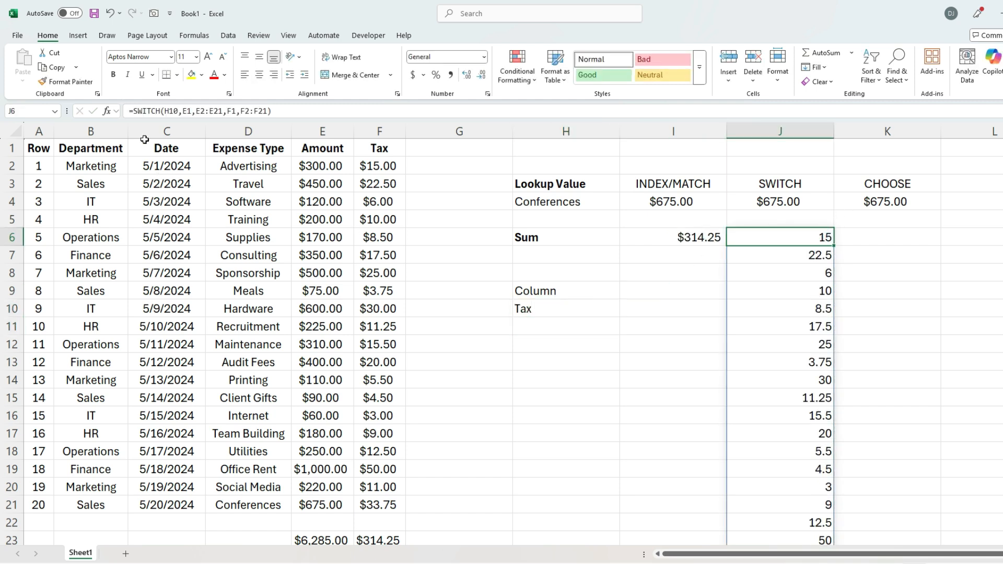
click(130, 110)
text(SUM()
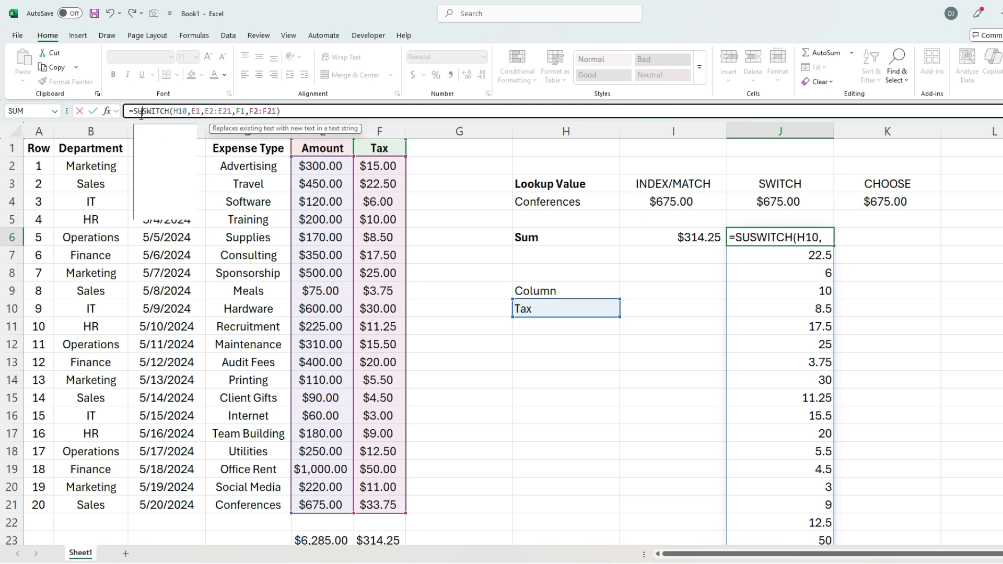
key(End)
key(Return)
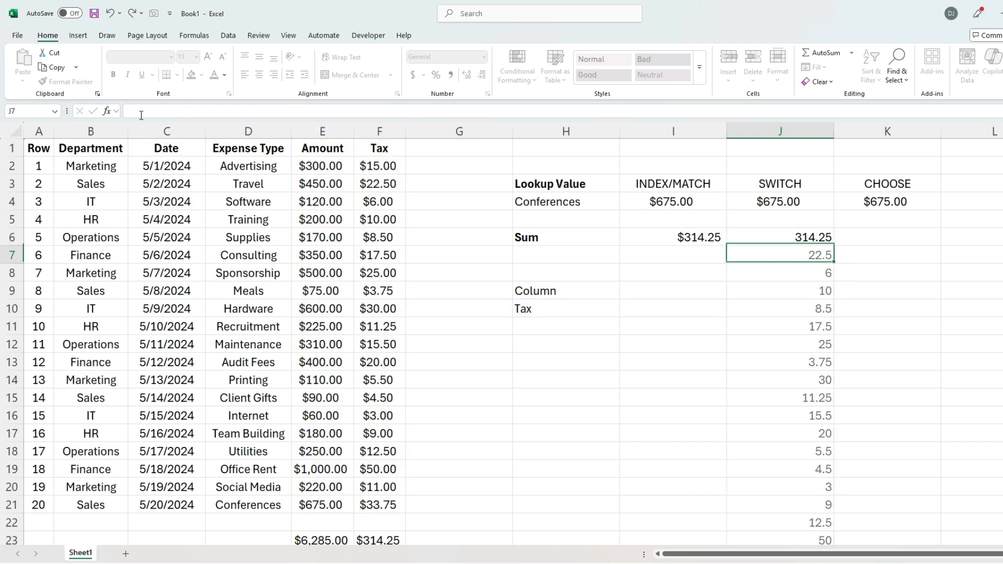
Set the column name in H10 back to Amount to test the SUM and SWITCH formula.
click(568, 314)
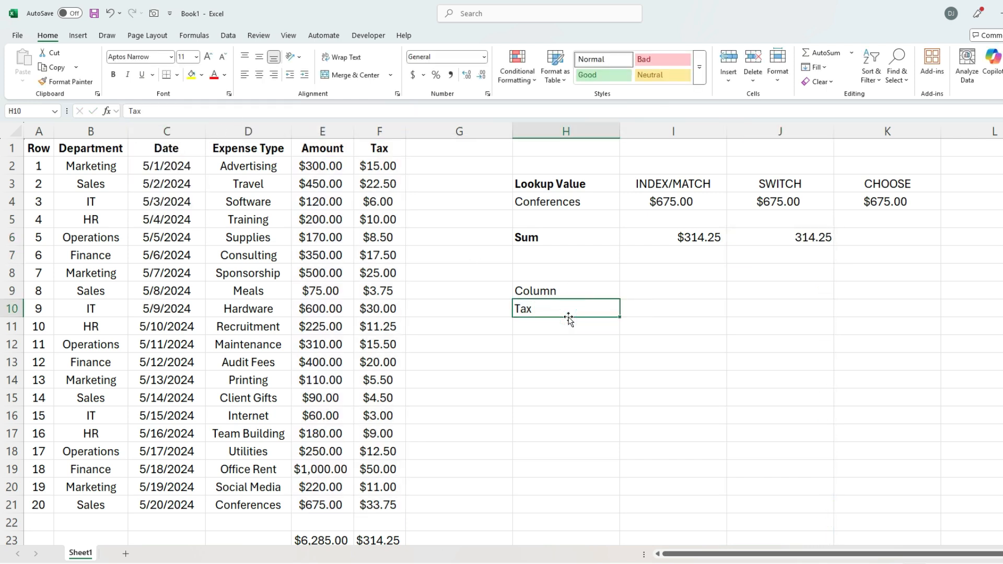
text(Amount)
key(Return)
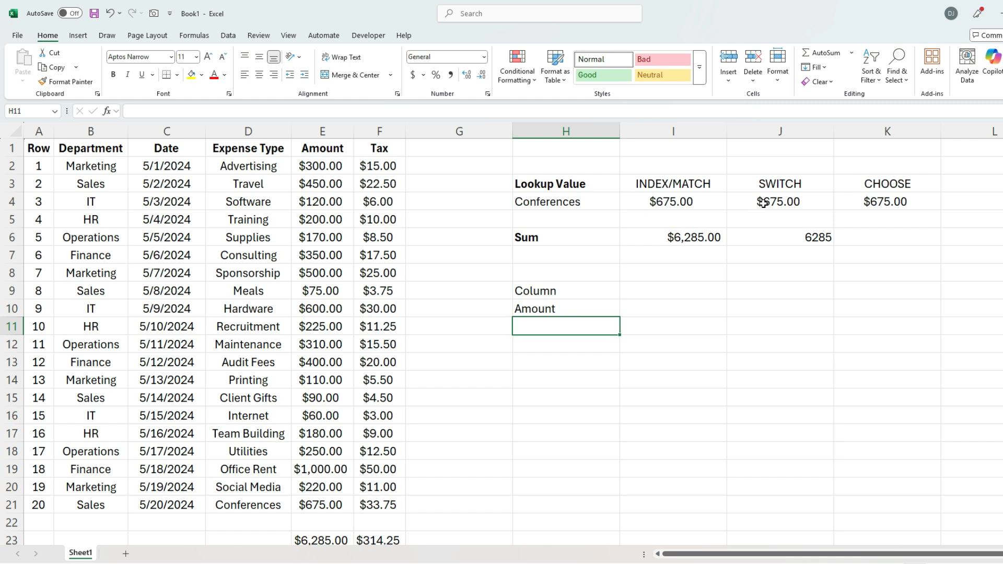
Copy the cell formatting of I6 to J6 and review the arguments of the formula in J6.
click(715, 235)
click(66, 82)
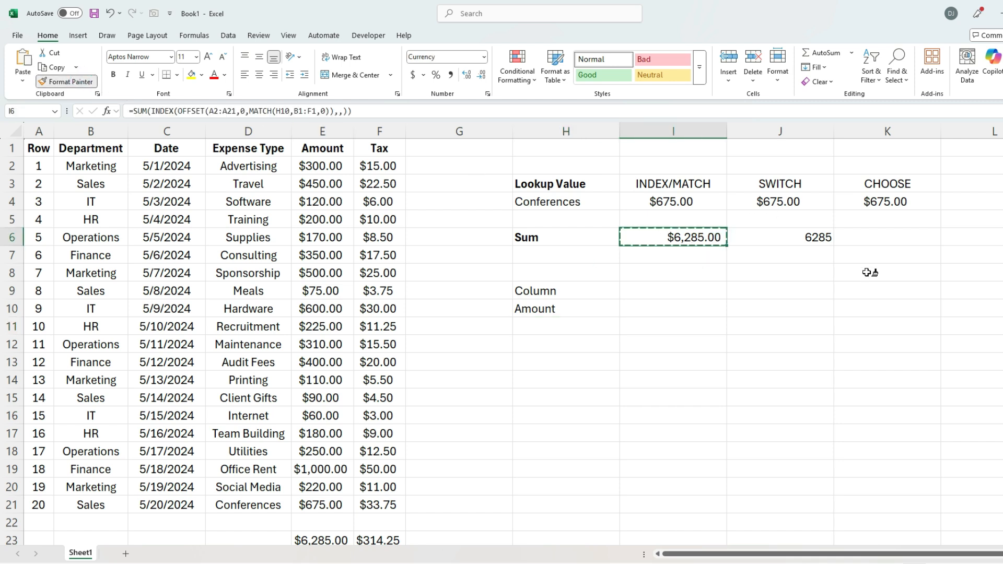
click(776, 238)
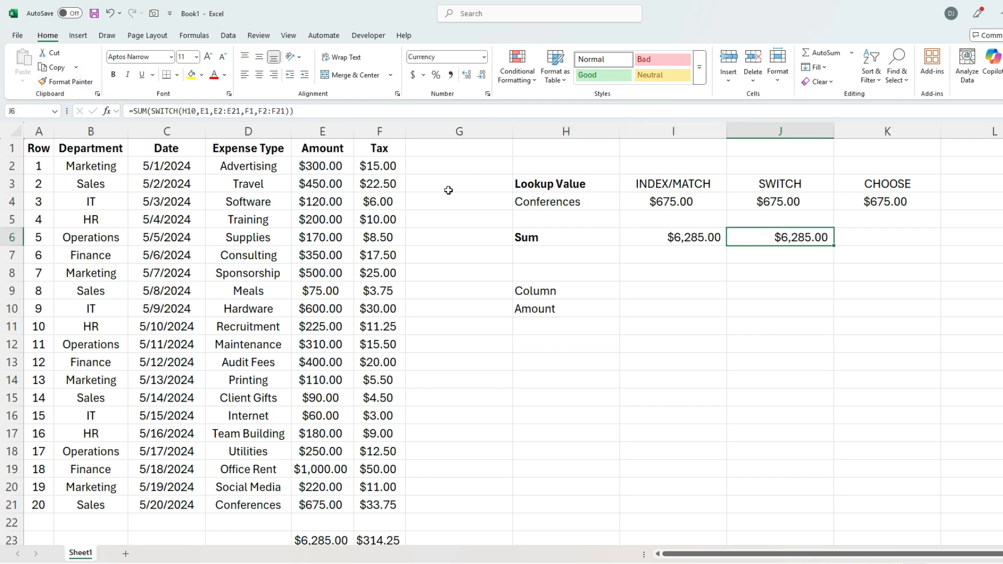
click(278, 111)
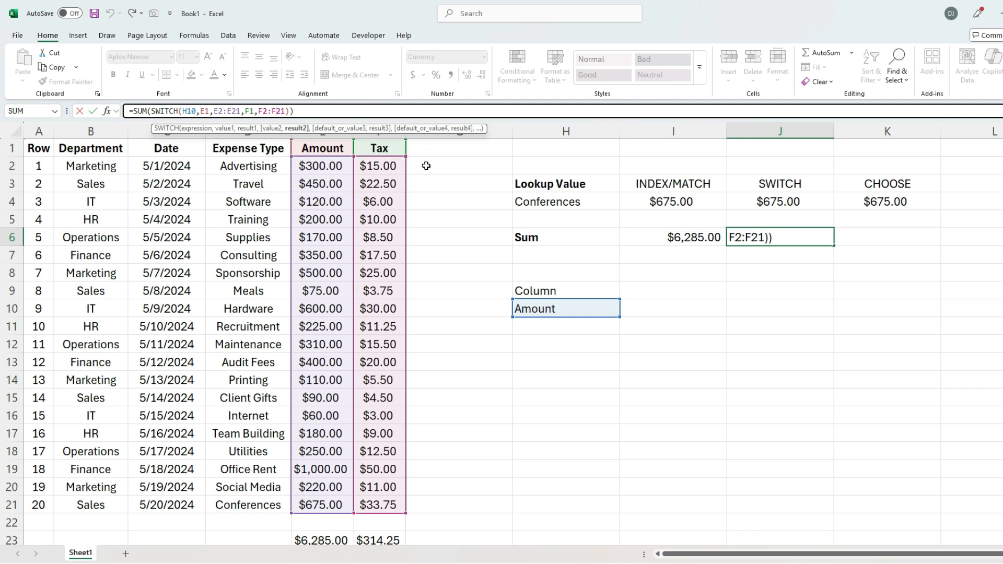
key(ctrl+Return)
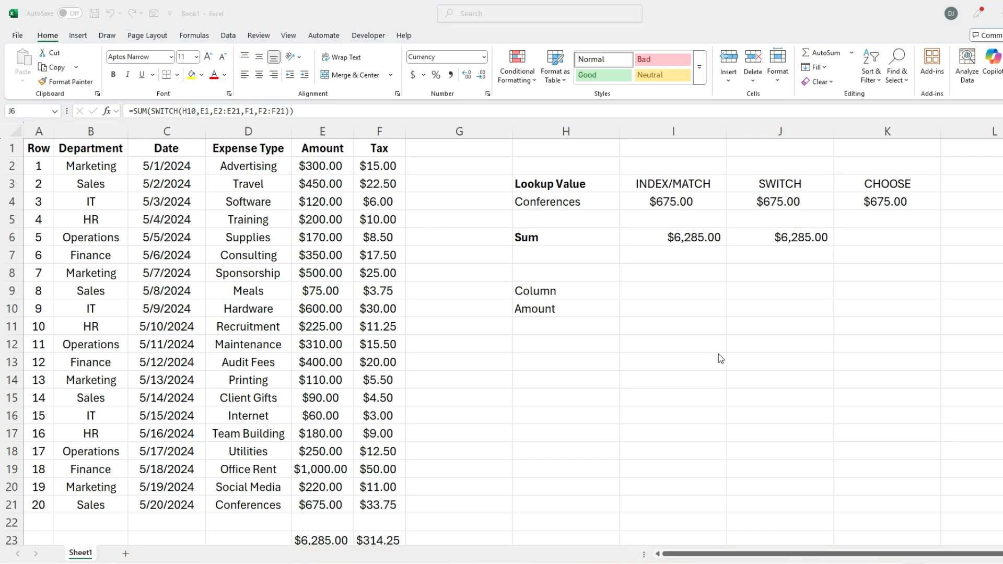
Enter a CHOOSE formula in K6 with index number 1 and the value ranges E2:E21 and F2:F21.
click(892, 238)
click(899, 239)
text(=choose)
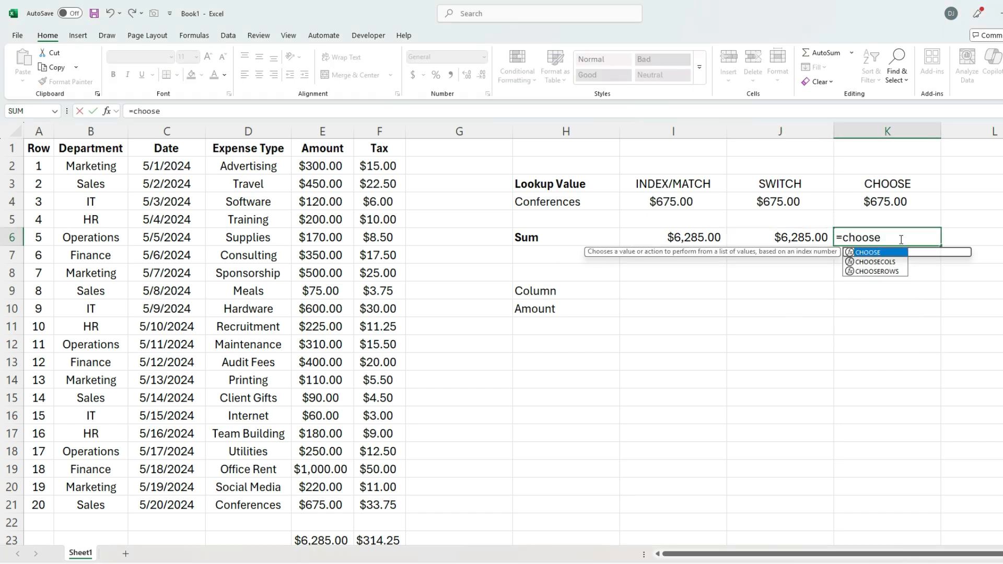
key(Tab)
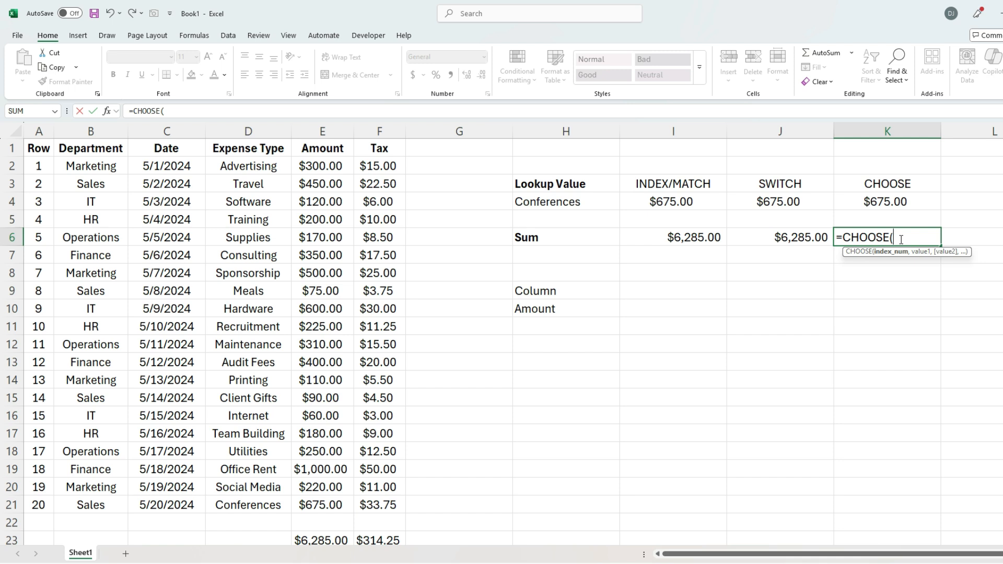
text(1,)
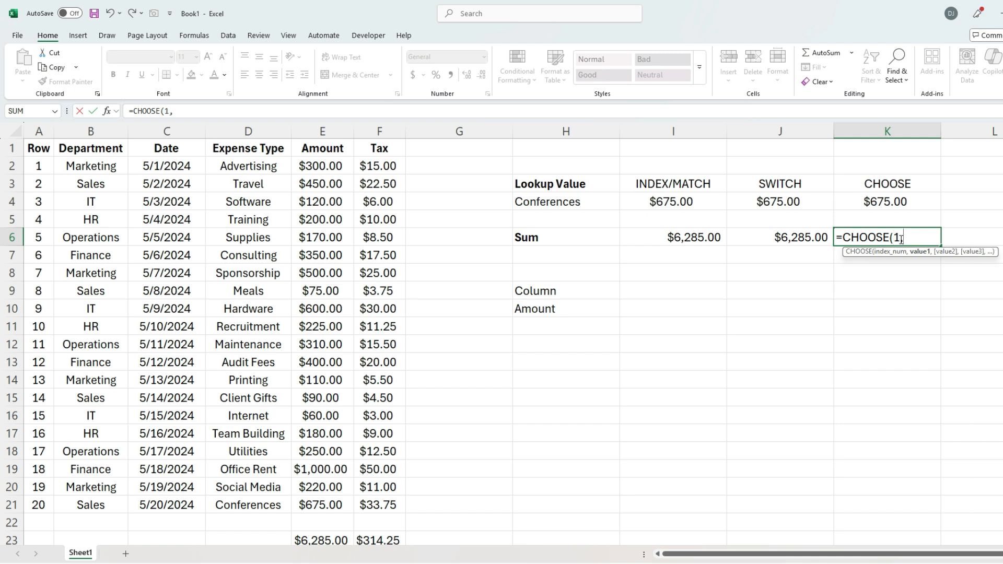
drag(330, 165, 329, 503)
text(,)
drag(384, 167, 380, 507)
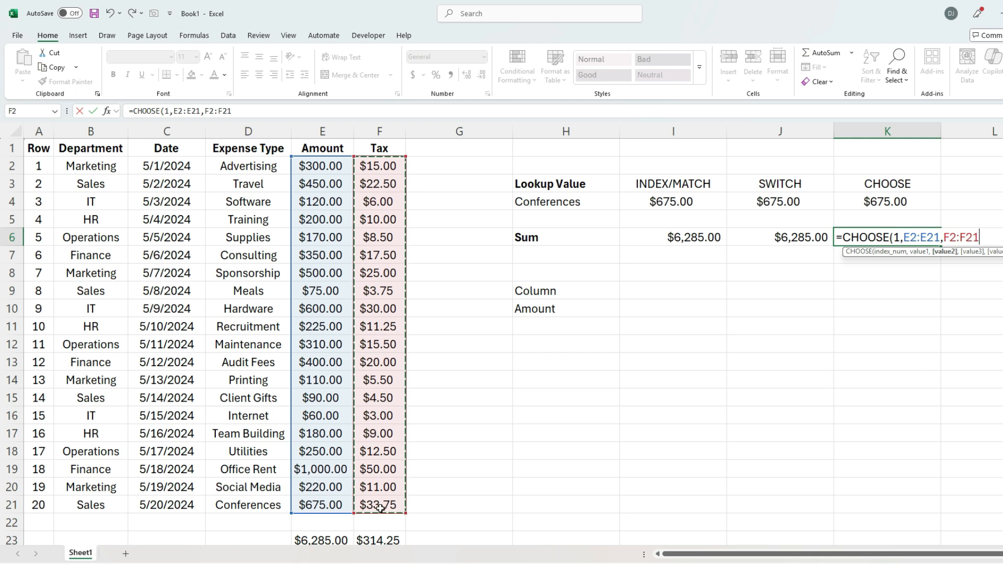
text())
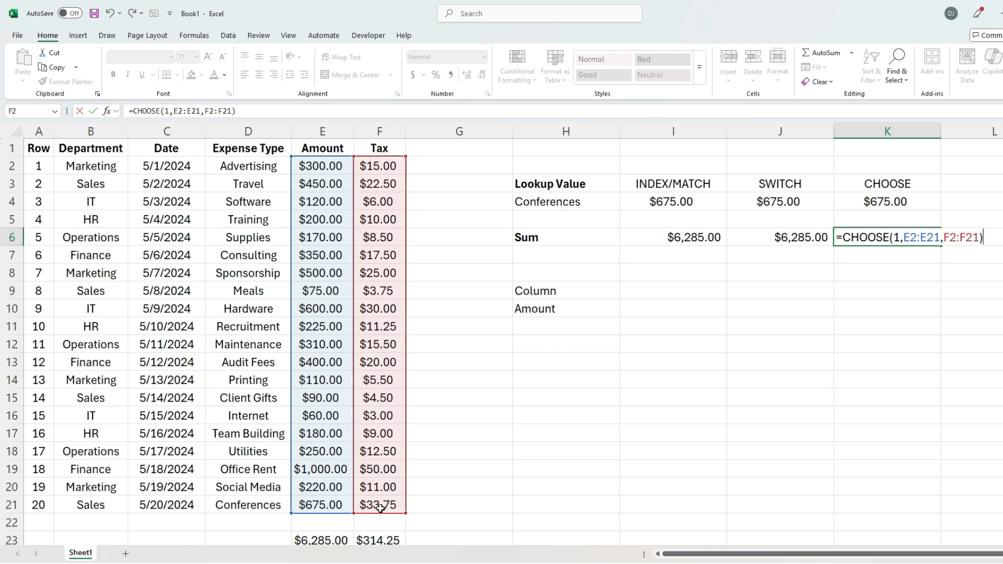
key(Return)
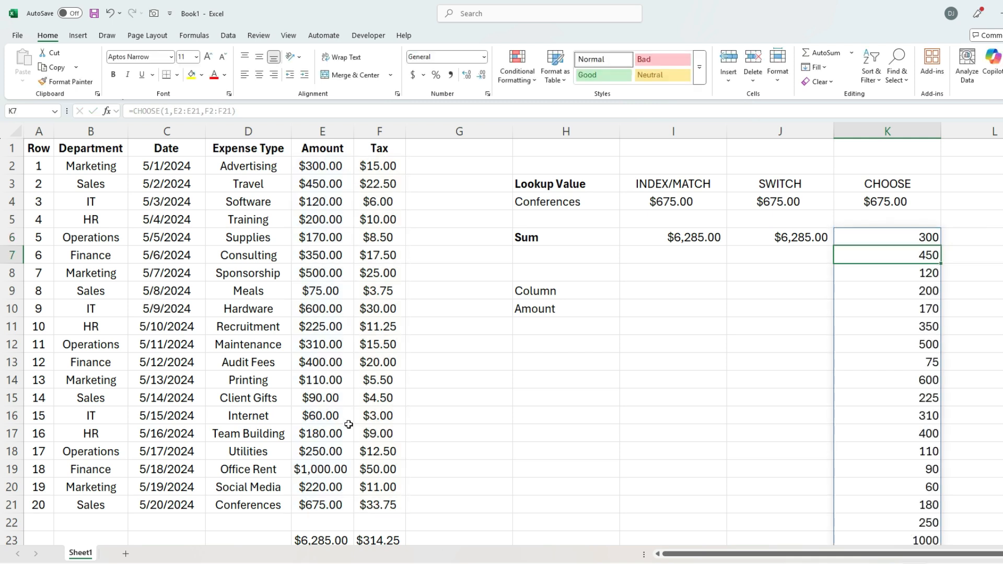
Wrap the CHOOSE formula in K6 in a SUM function and commit it.
key(Up)
click(138, 113)
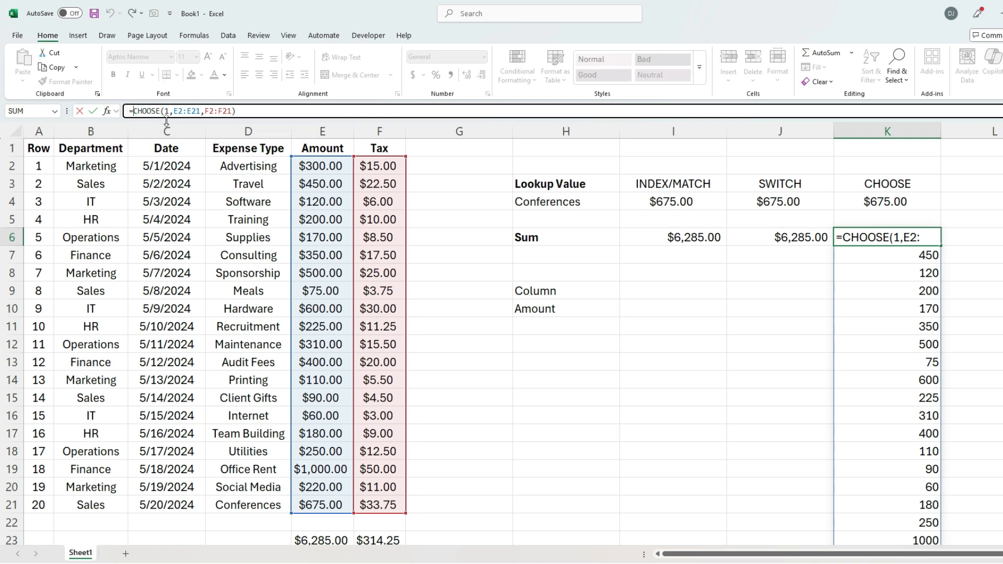
text(sum()
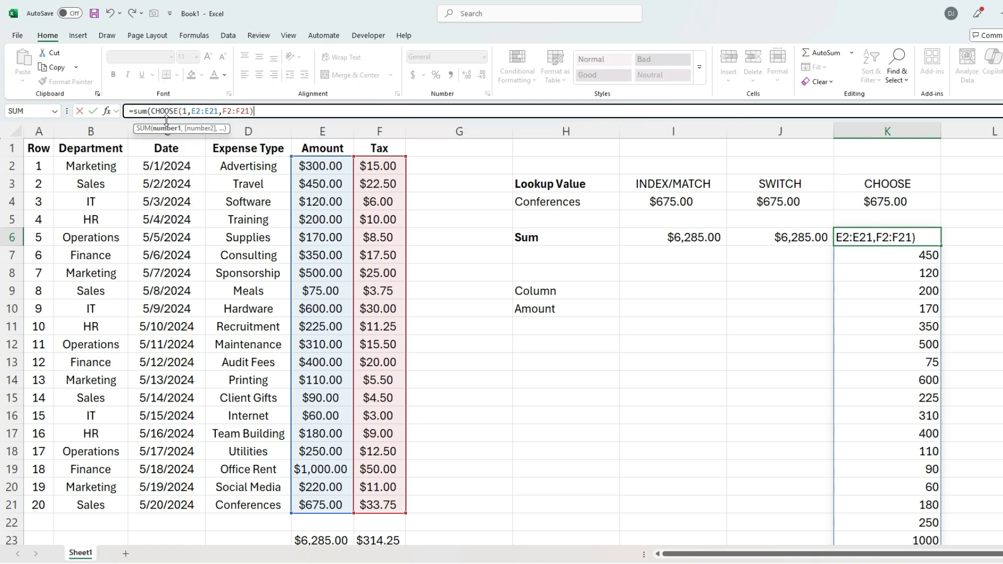
text())
key(Return)
key(Up)
Copy the cell formatting of J6 to K6.
click(780, 238)
click(66, 82)
click(886, 237)
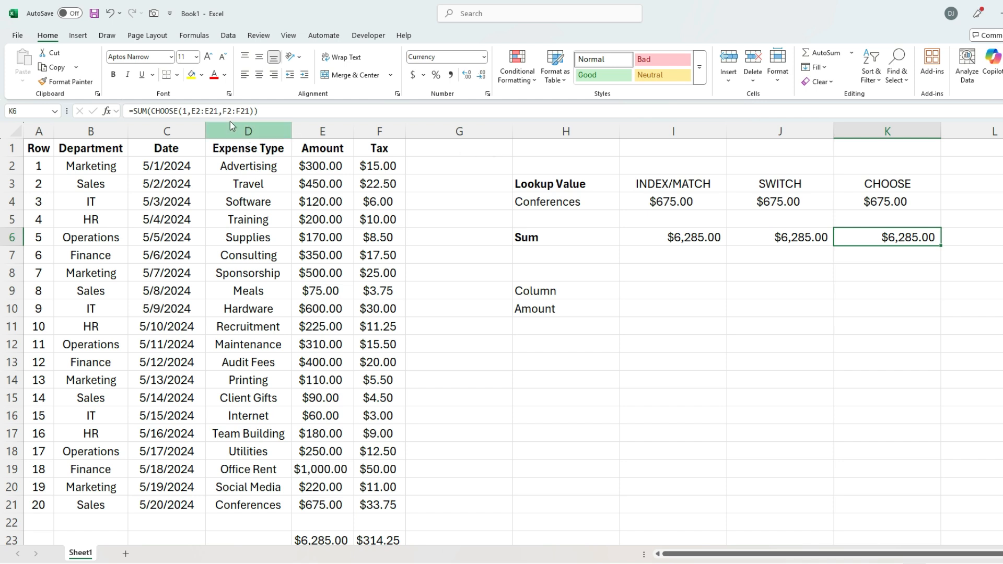
Change the CHOOSE index number in the K6 formula to 2 to test summing the tax column.
click(188, 112)
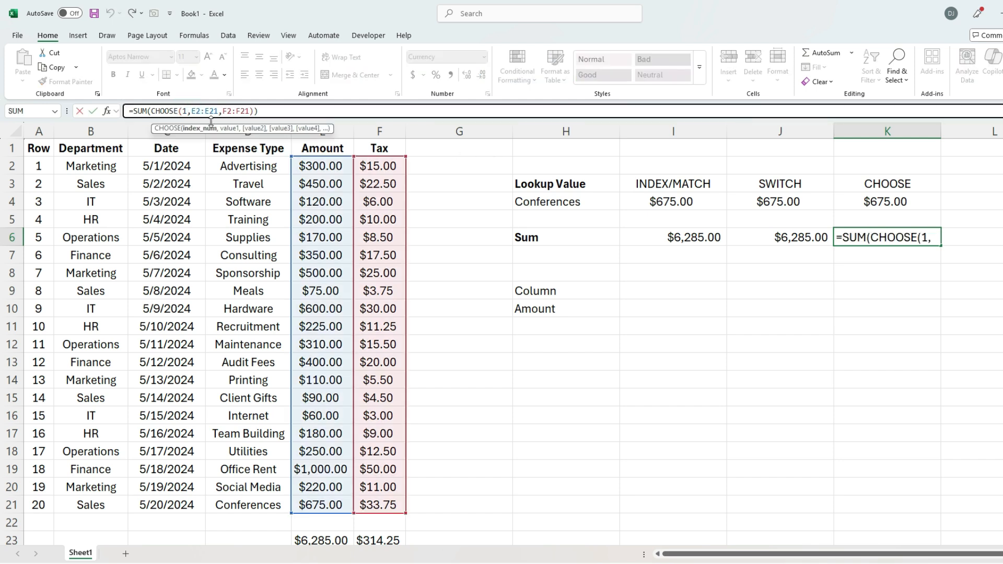
key(BackSpace)
text(2)
key(Return)
key(Up)
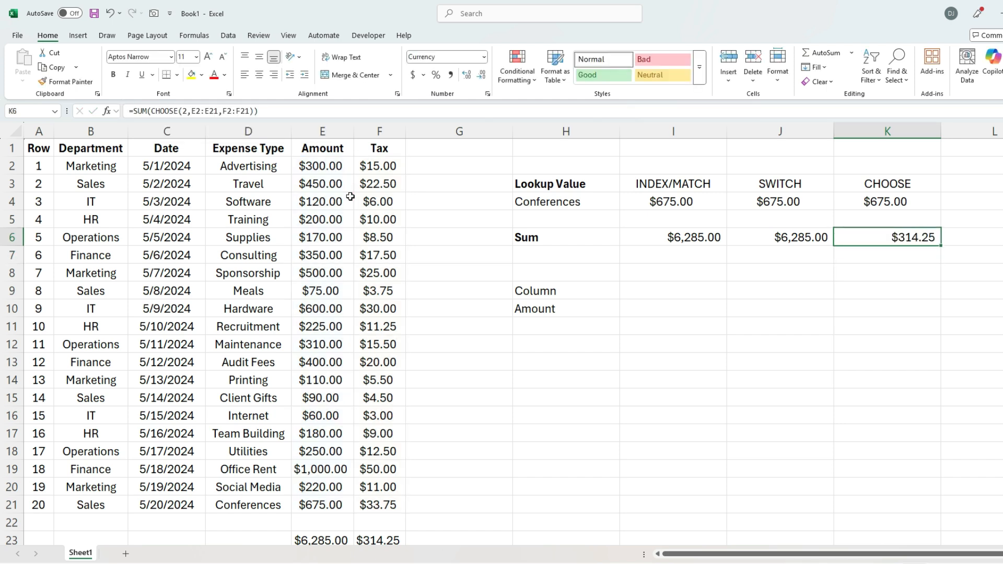
Replace the CHOOSE index number in K6 with MATCH(H10,E1:F1,0) and commit the formula.
click(187, 112)
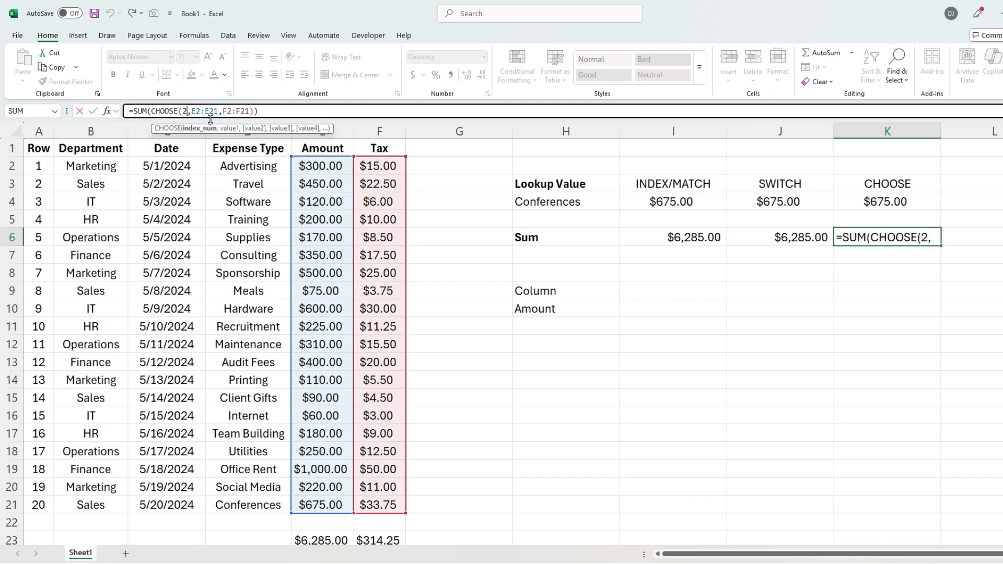
key(BackSpace)
text(match()
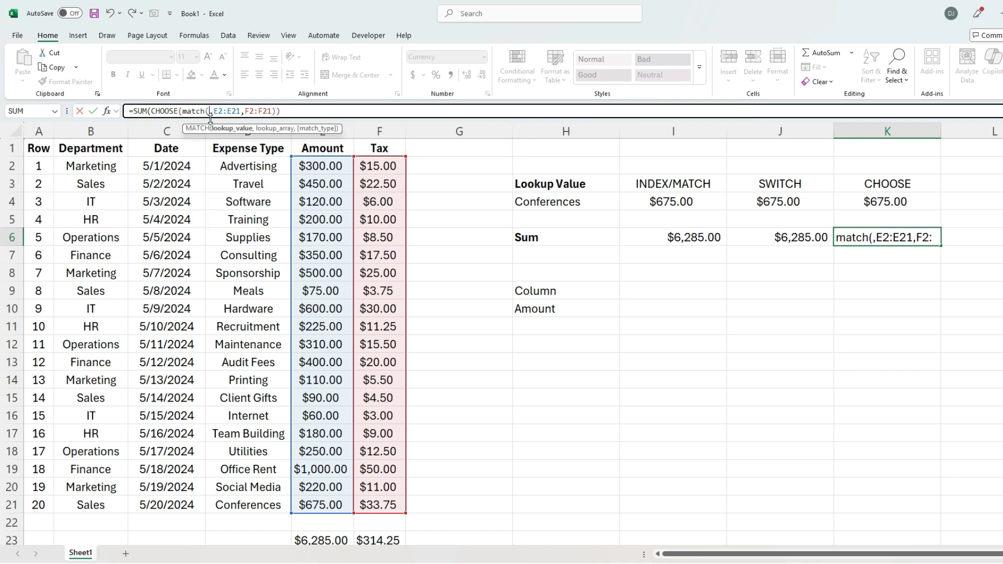
click(568, 308)
text(,)
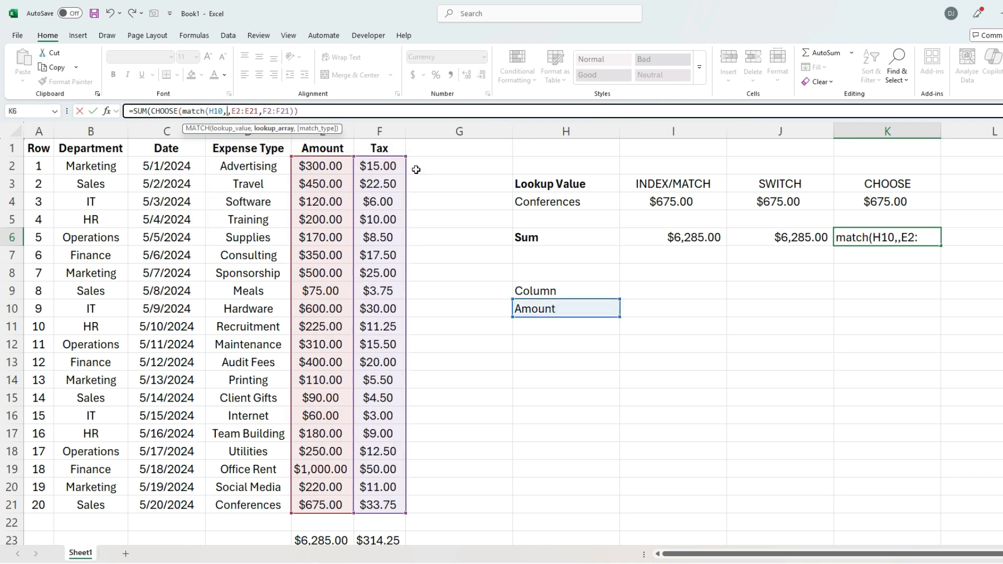
click(344, 148)
drag(351, 148, 374, 148)
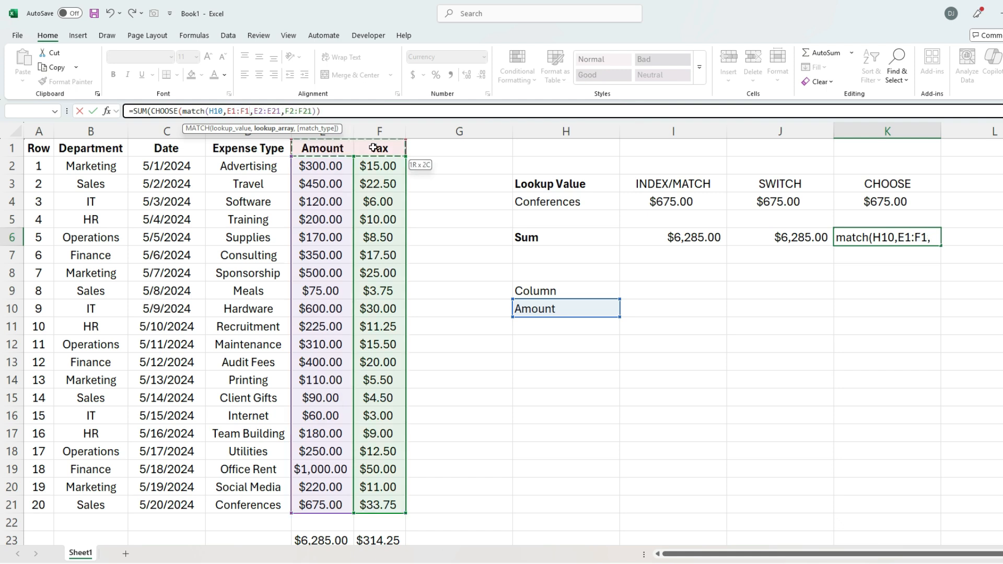
text(,0,)
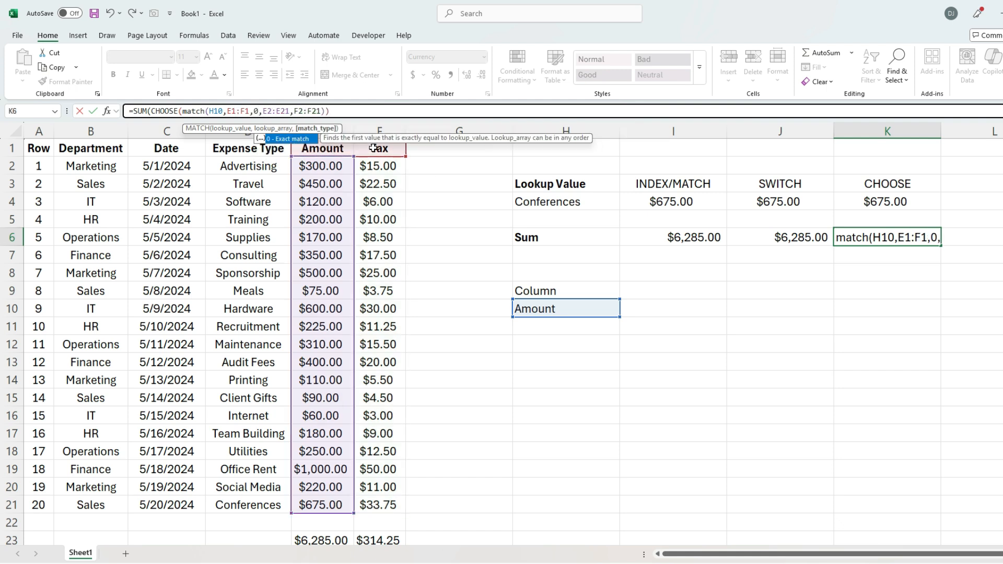
text())
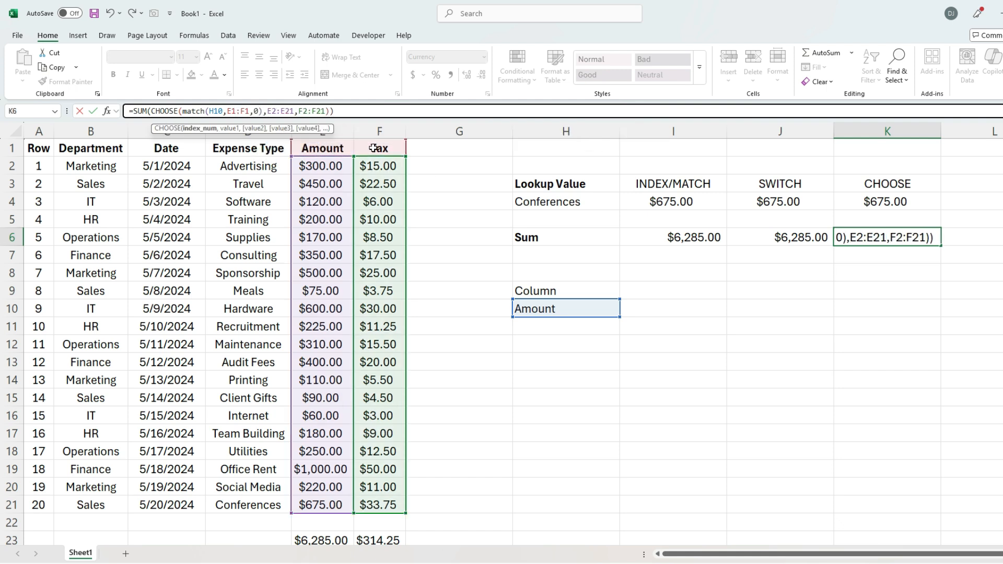
key(Return)
key(Up)
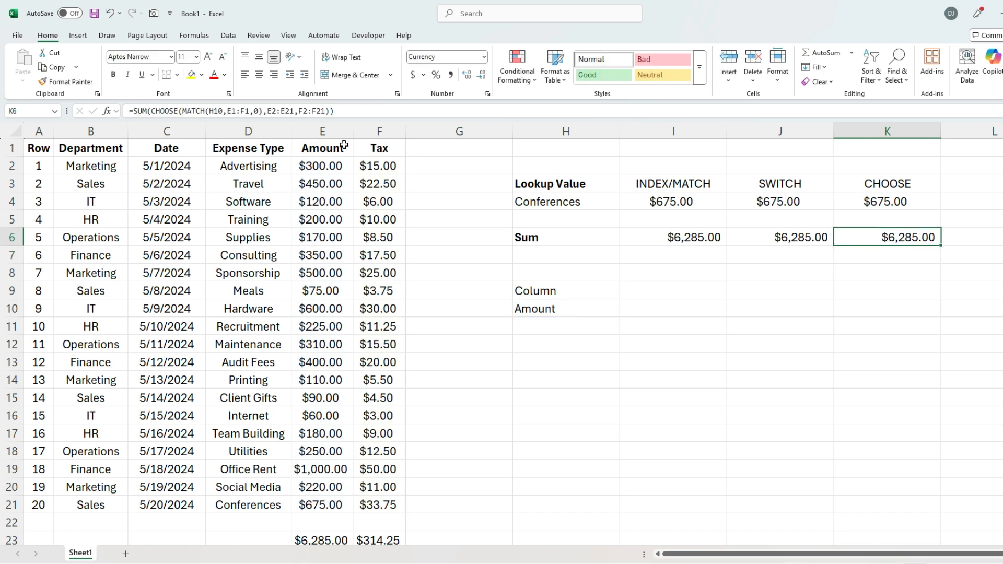
Test the three sum formulas by setting the column name in H10 to Tax, and restore it to Amount.
click(545, 311)
text(Tax)
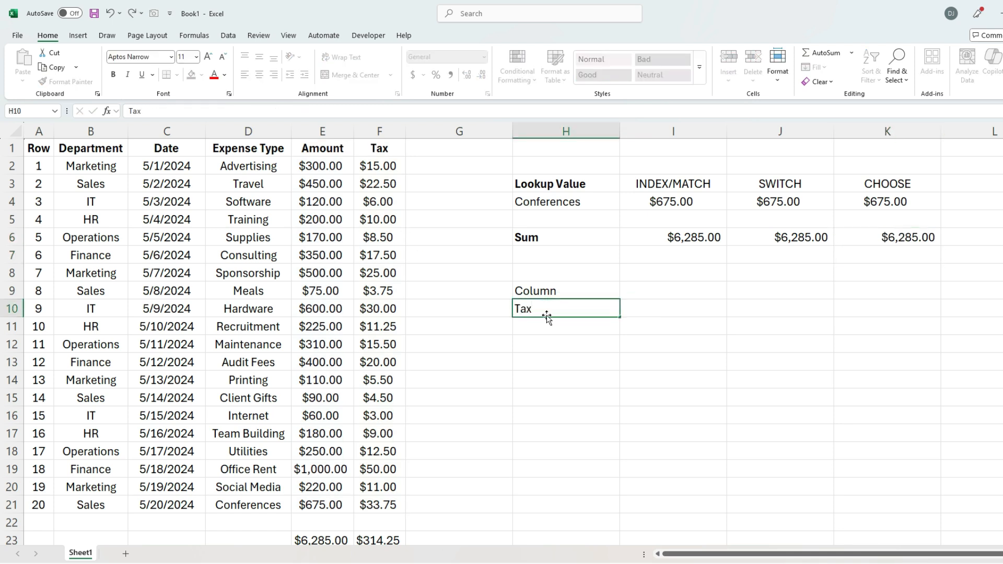
key(Return)
key(Up)
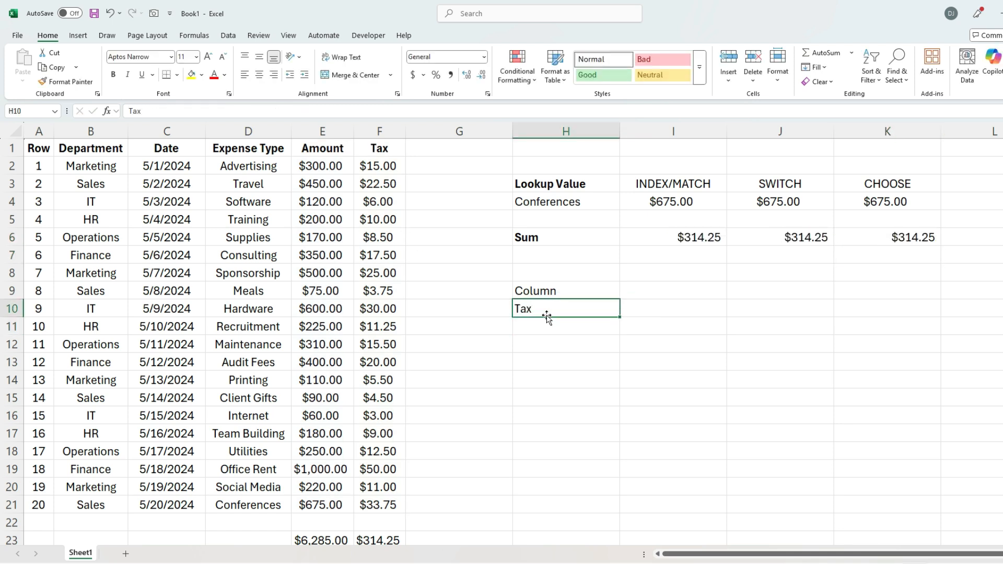
text(Amount)
key(Return)
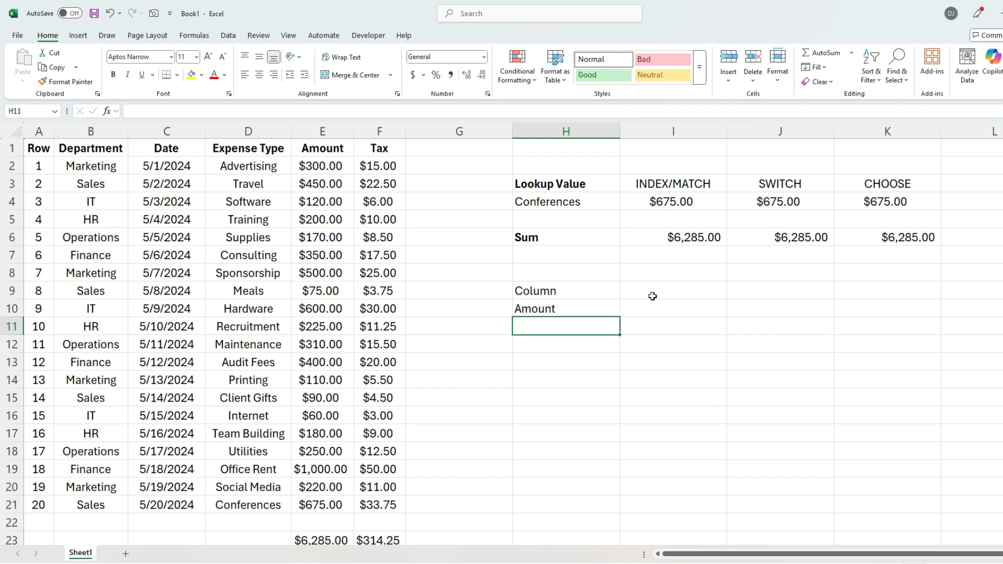
Review the INDEX/OFFSET, SWITCH and CHOOSE sum formulas in I6, J6 and K6 in turn.
click(715, 240)
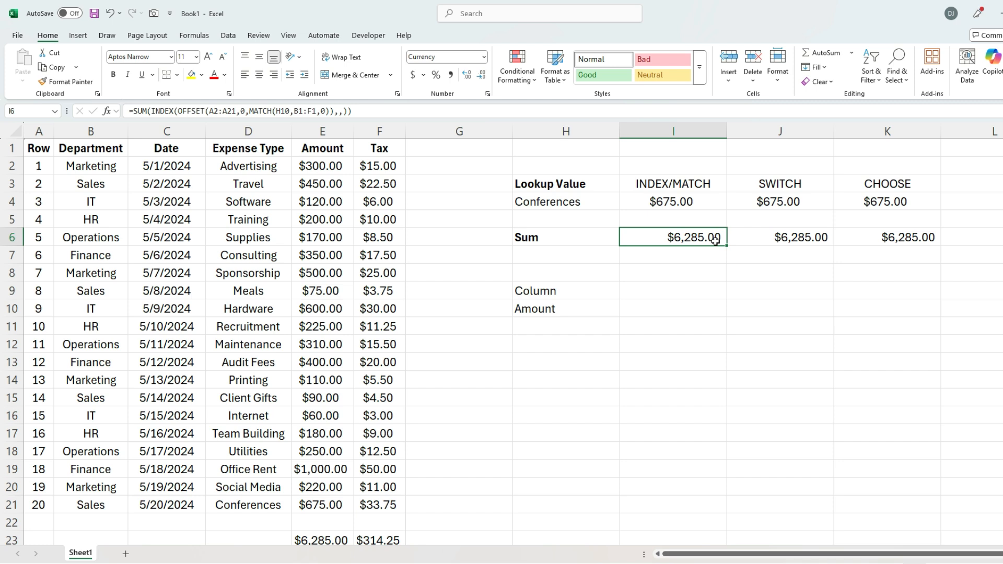
click(770, 237)
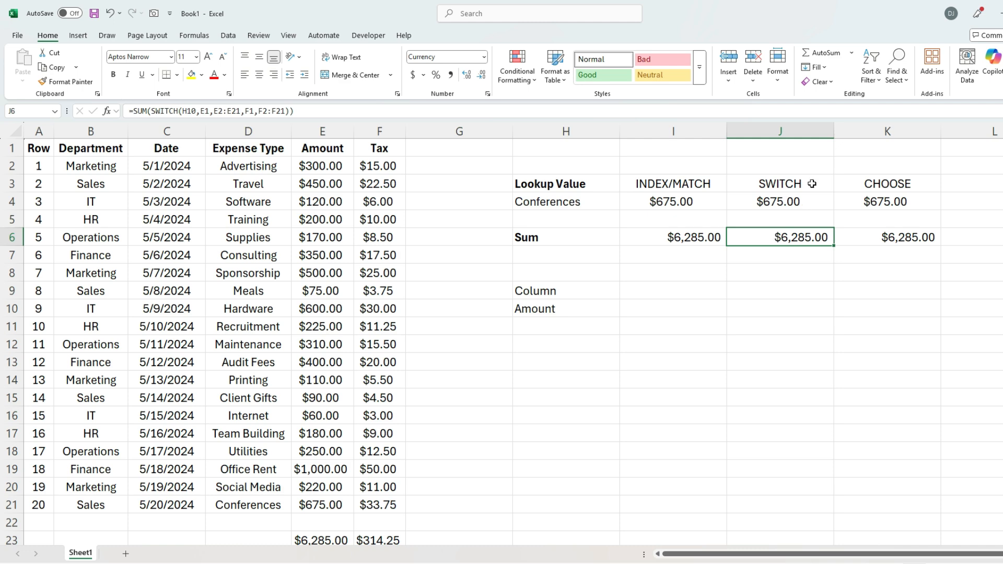
click(211, 112)
key(Escape)
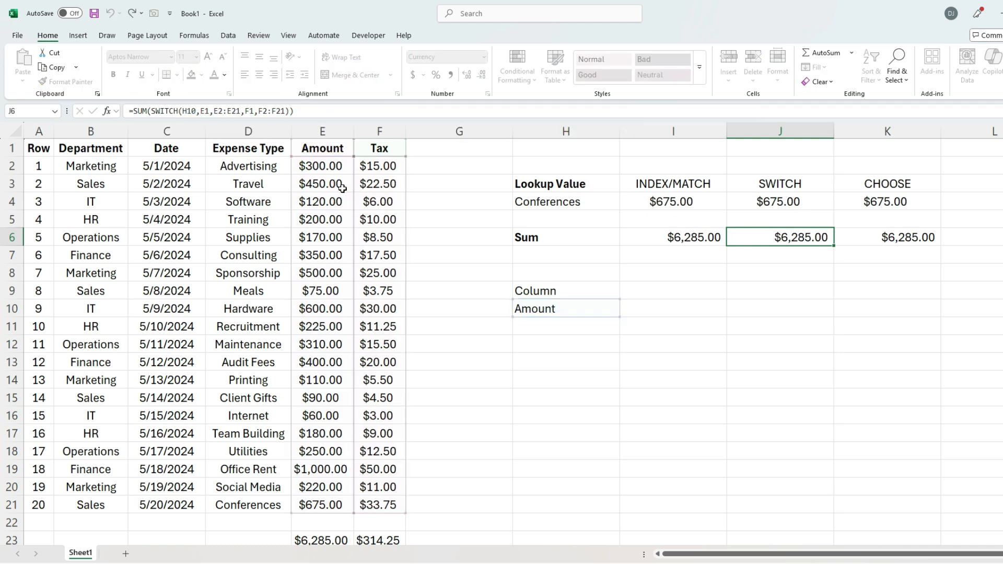
key(Right)
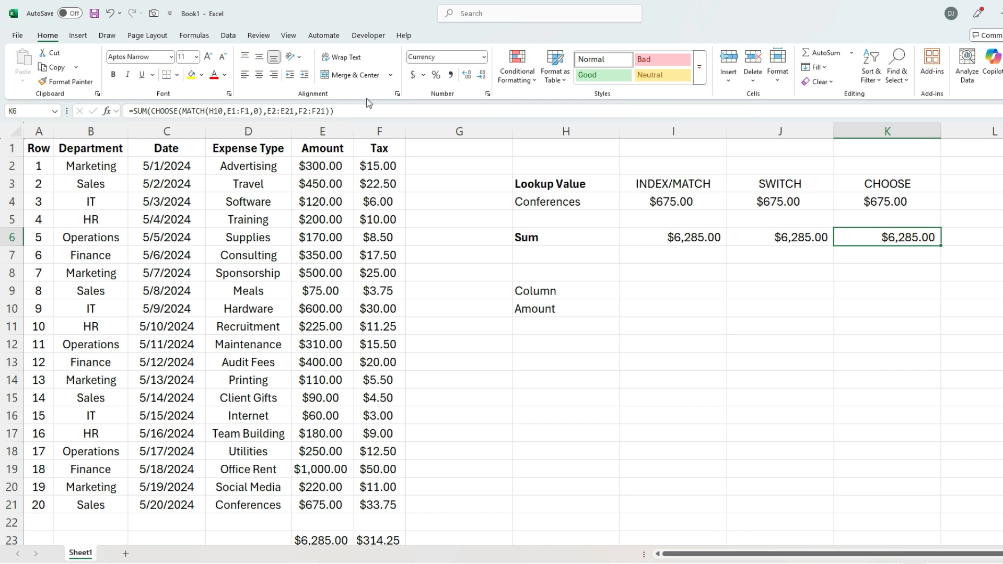
Examine the CHOOSE lookup formula in K4 and the SWITCH arguments of the lookup formula in J4, leaving both unchanged.
click(903, 206)
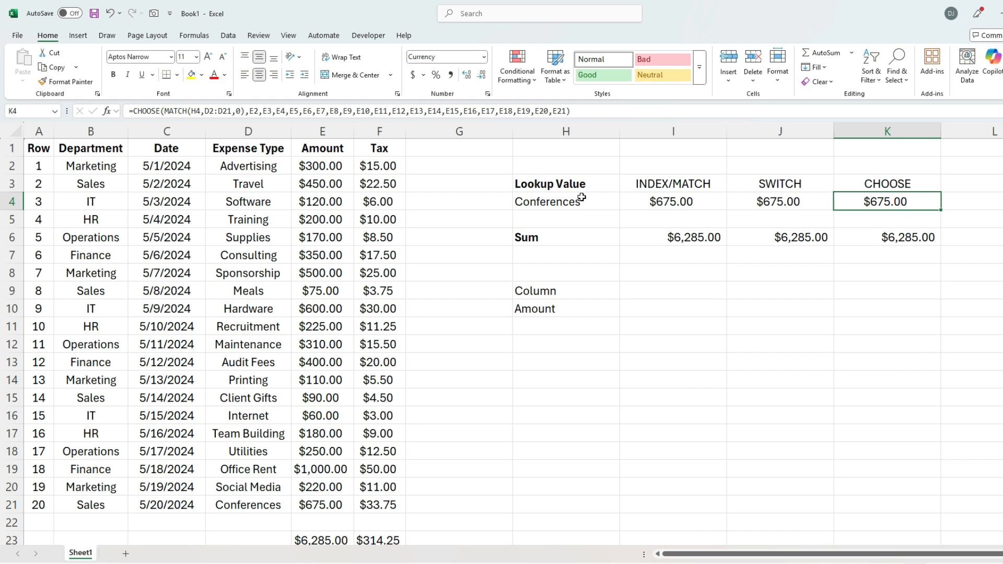
key(Left)
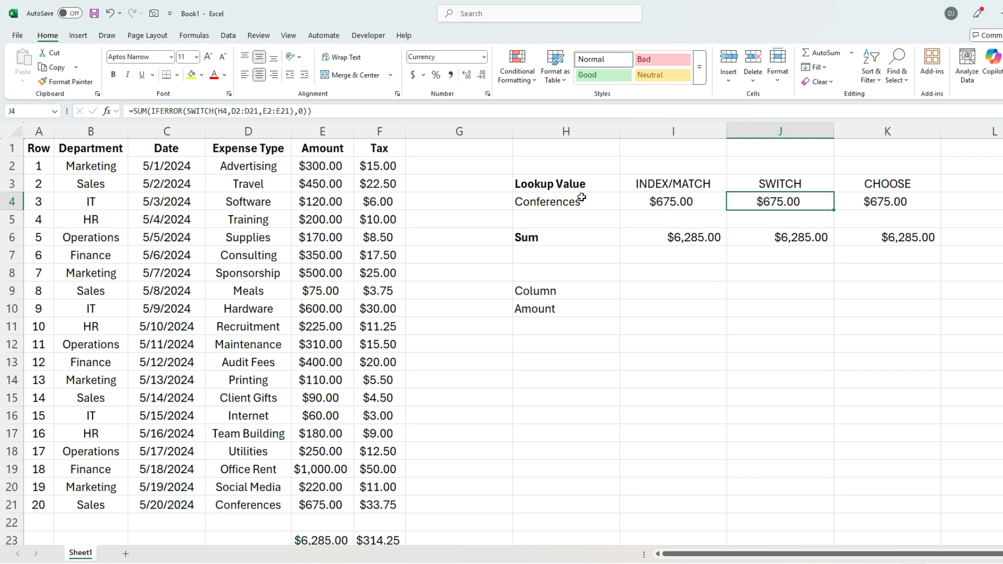
click(222, 111)
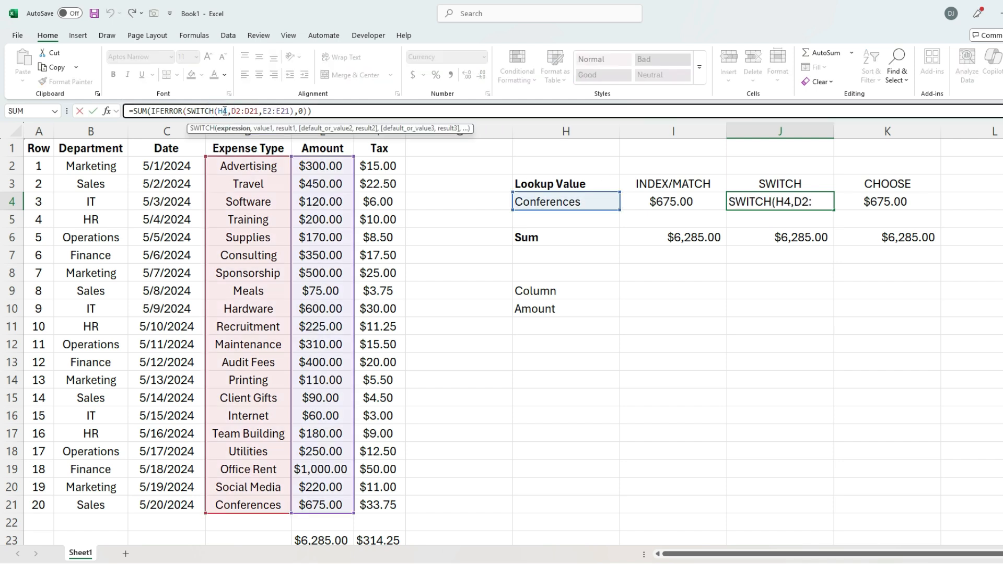
click(233, 111)
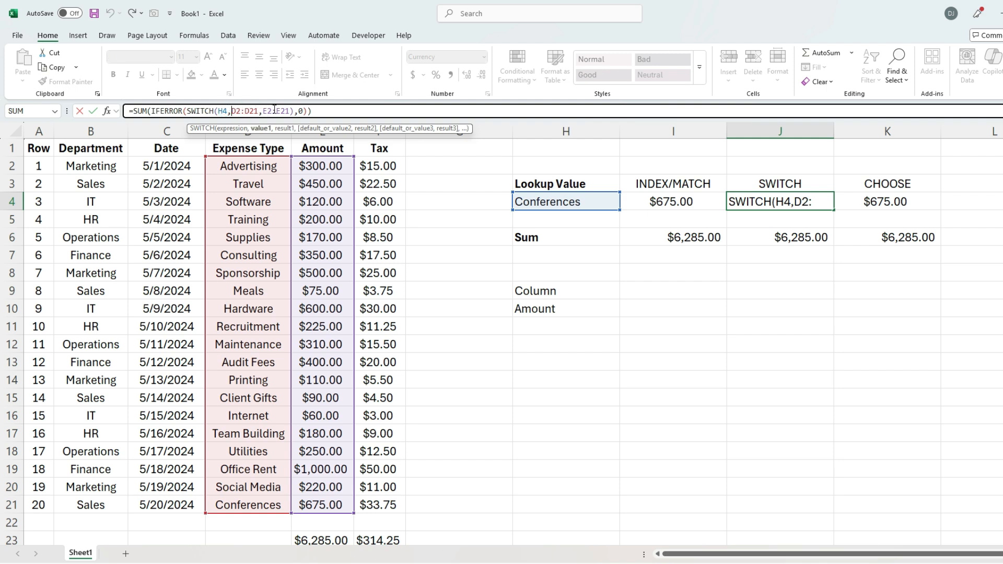
key(ctrl+Return)
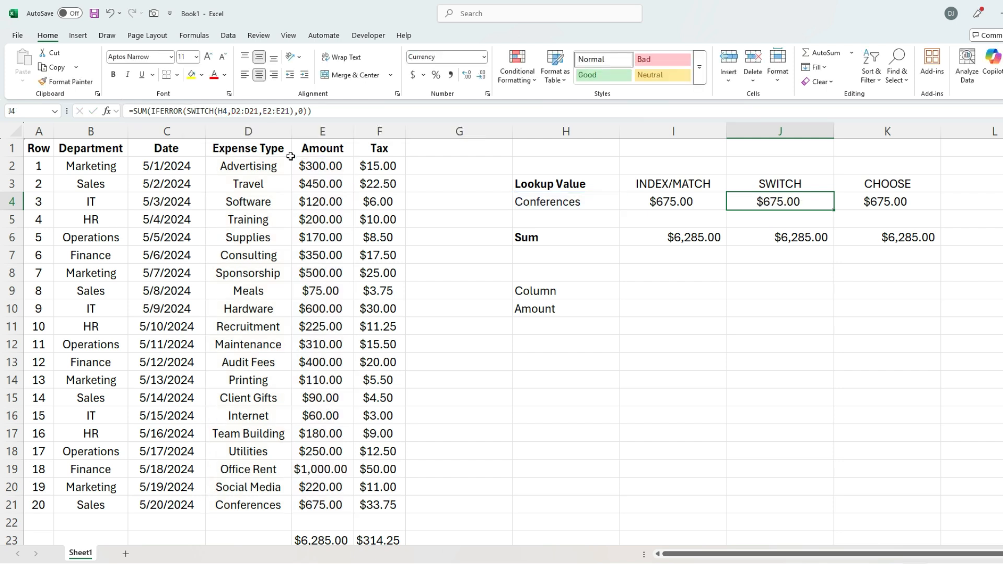